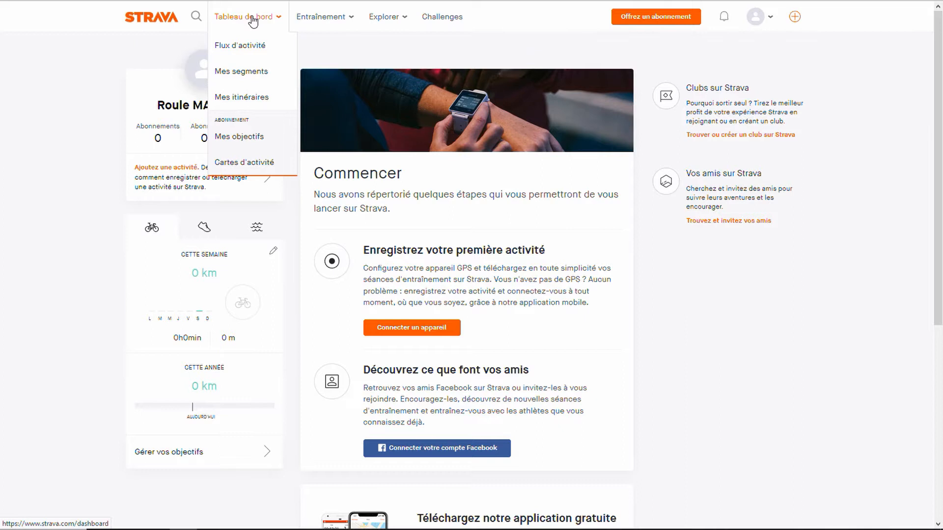
Step: Open the list of personal itineraries (Mes itinéraires) and start creating a new route
click(251, 96)
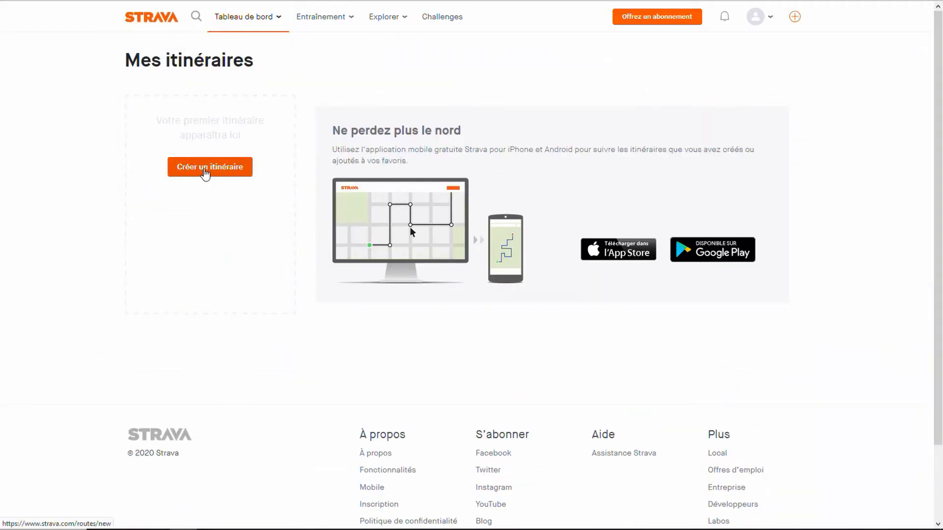
click(205, 172)
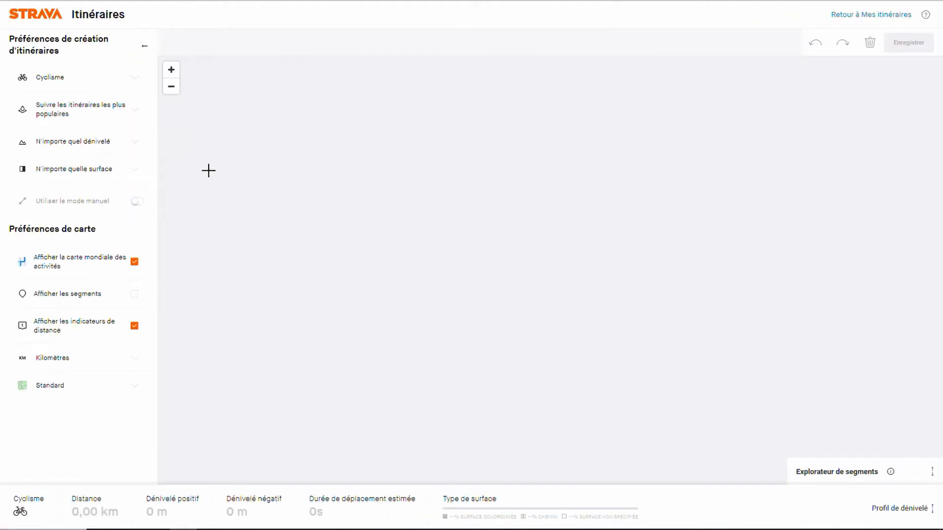
Step: Bring the route map from its default location over to southern France, around the Rhône valley between Lyon and Marseille
click(172, 87)
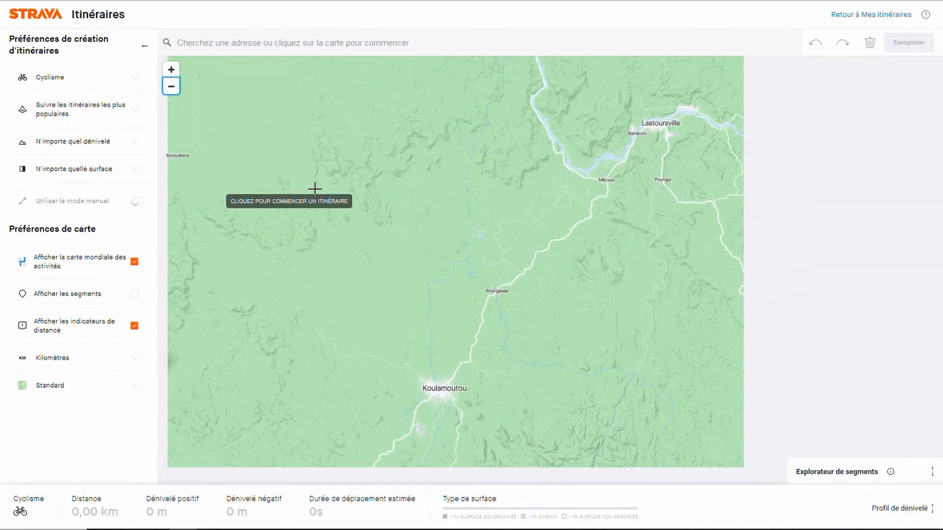
drag(417, 242, 432, 249)
scroll(431, 249, down, 5)
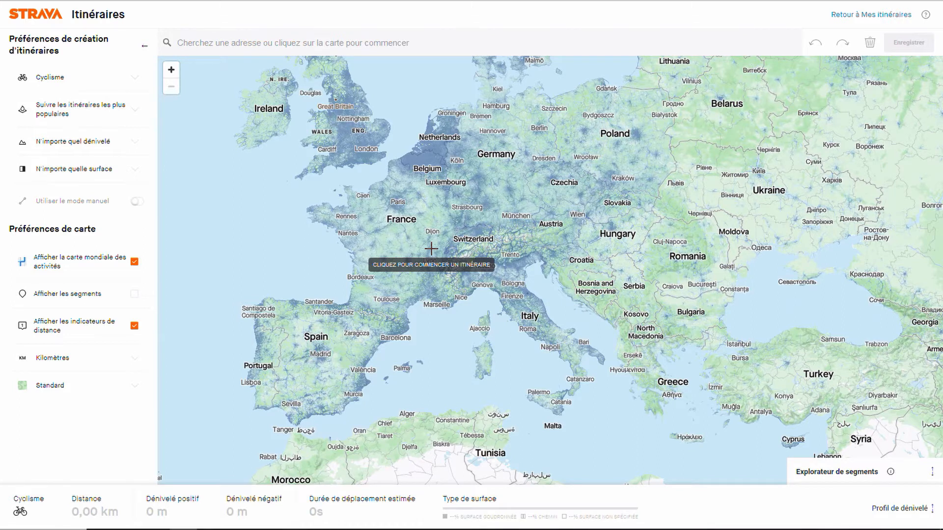
scroll(431, 248, up, 5)
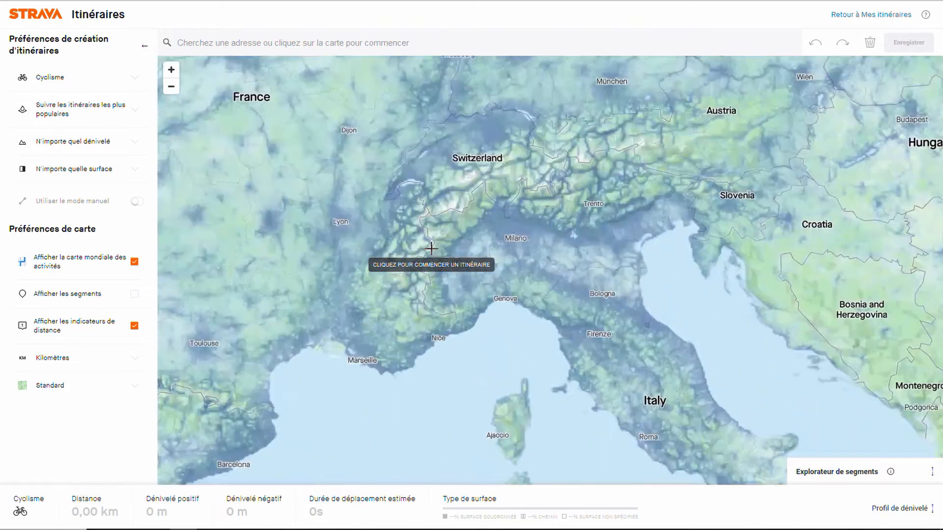
key(Left)
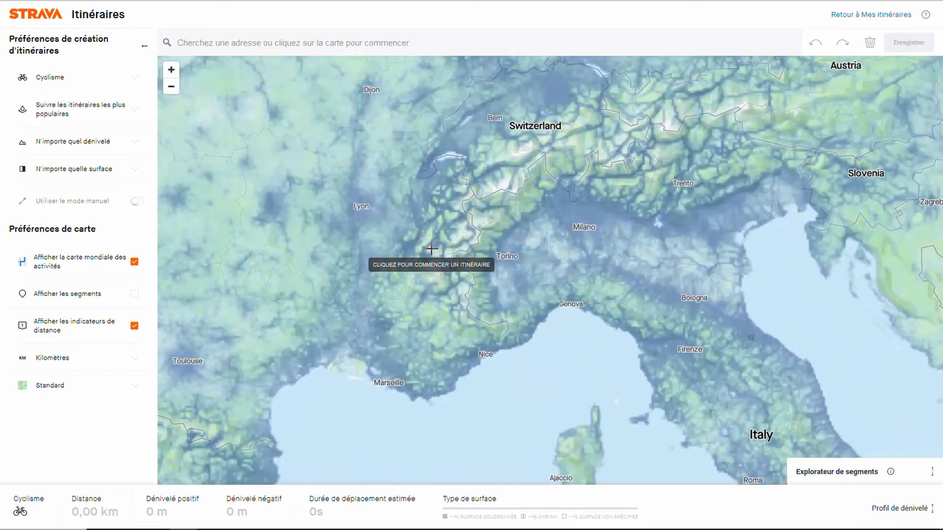
key(Left)
key(Left)
key(plus)
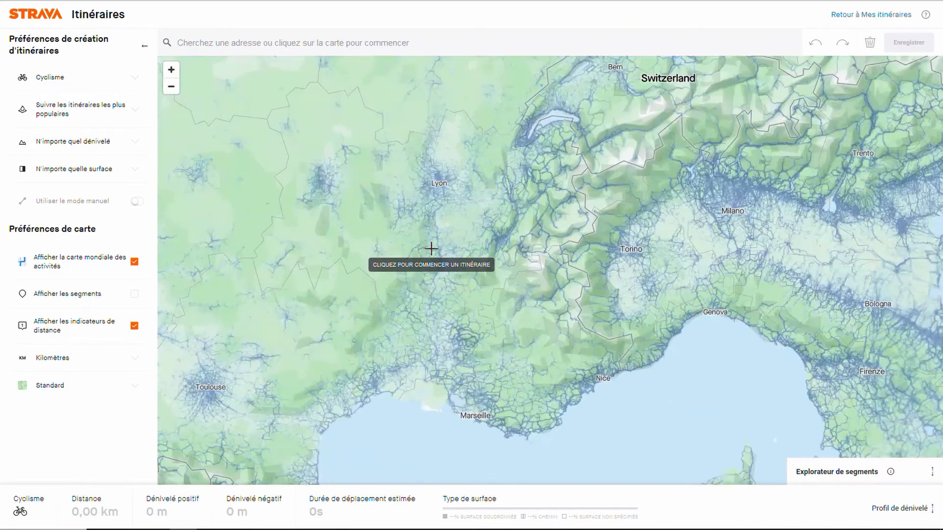
key(Down)
key(Left)
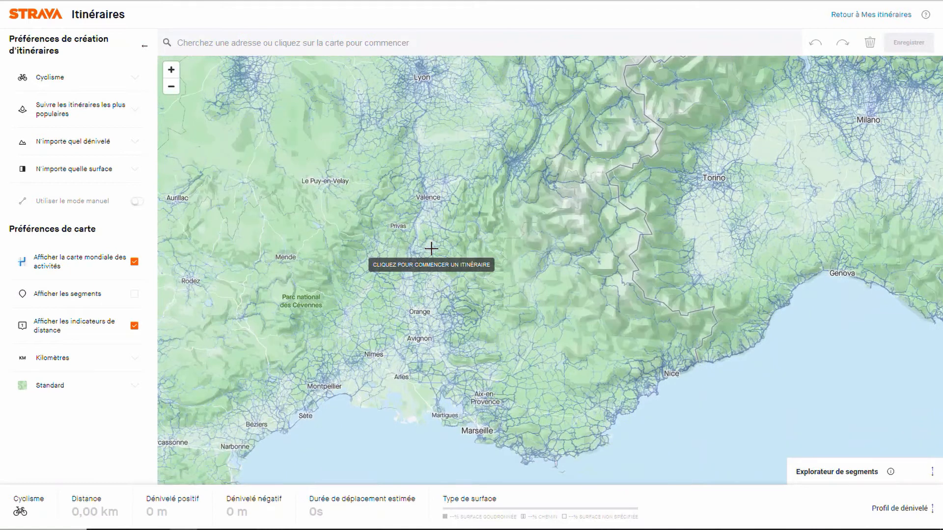
Step: Narrow the map down to the area between Aubenas, Villeneuve-de-Berg and Montélimar
key(plus)
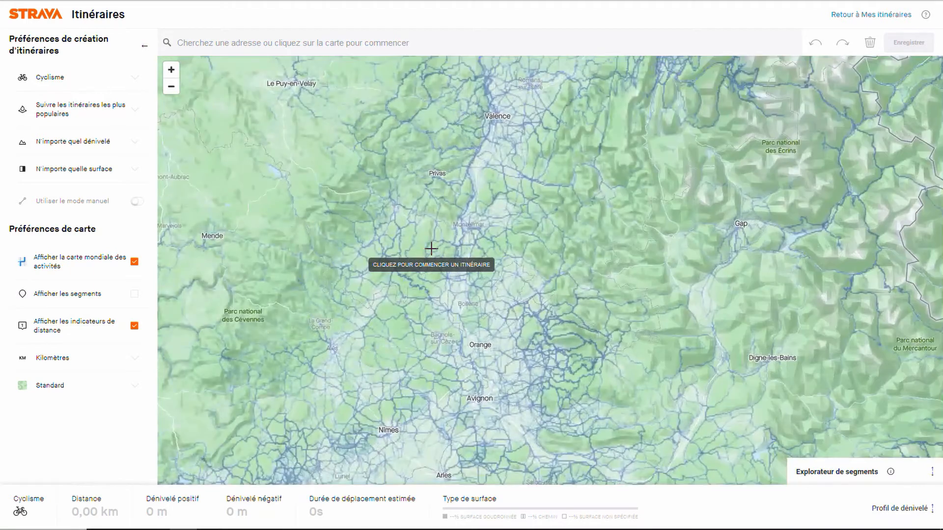
key(plus)
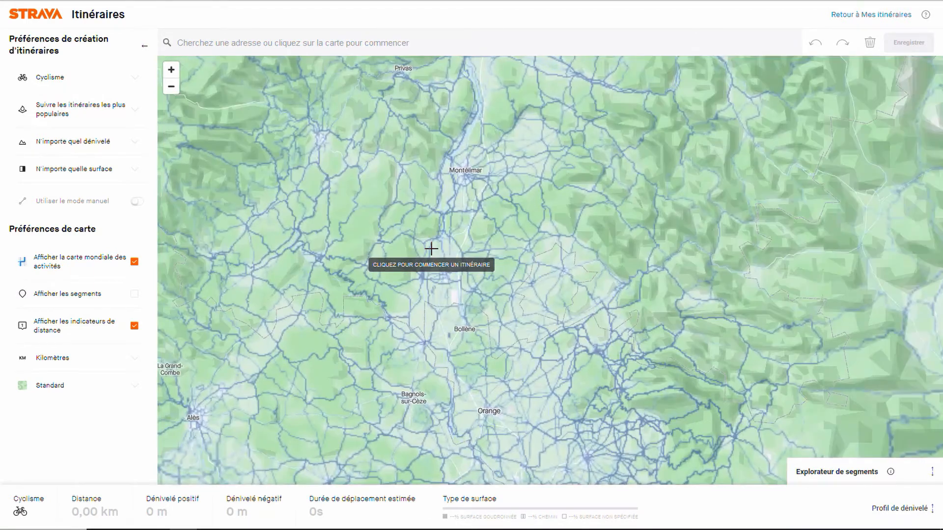
key(Up)
key(Left)
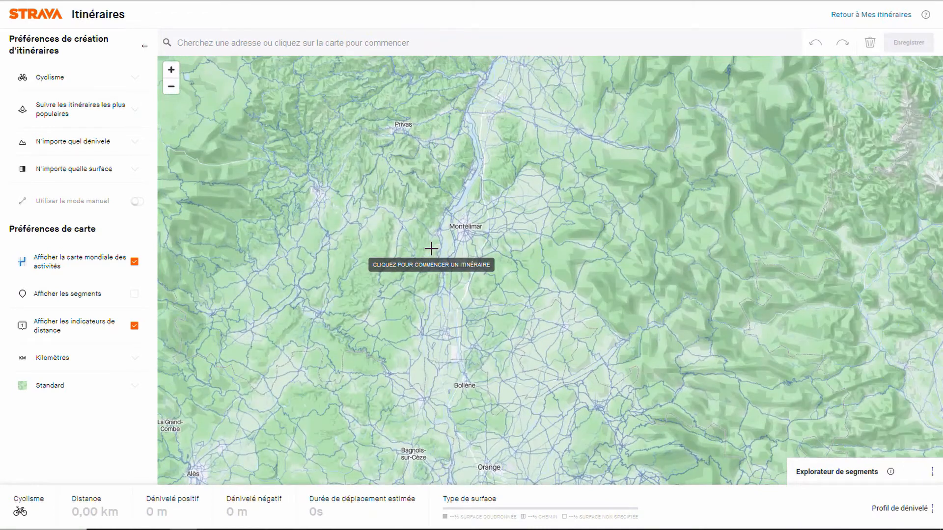
key(plus)
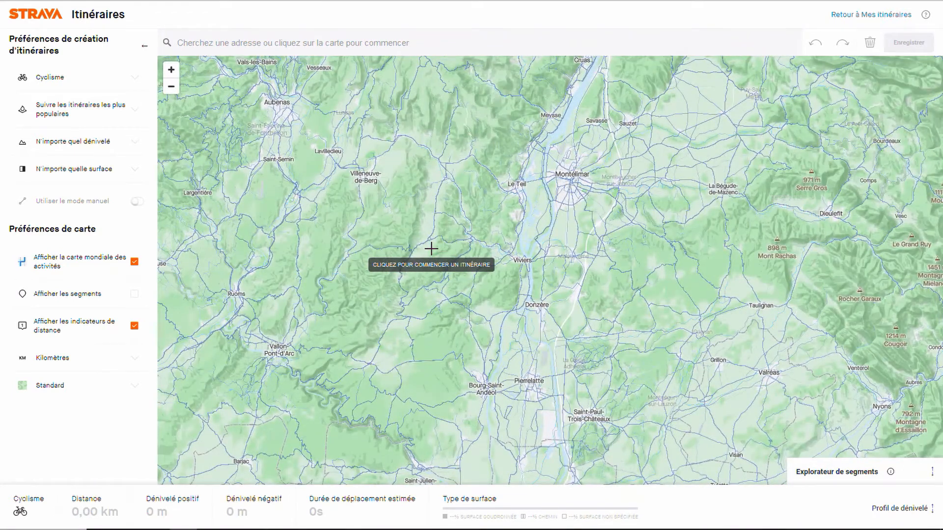
key(Up)
key(Left)
key(plus)
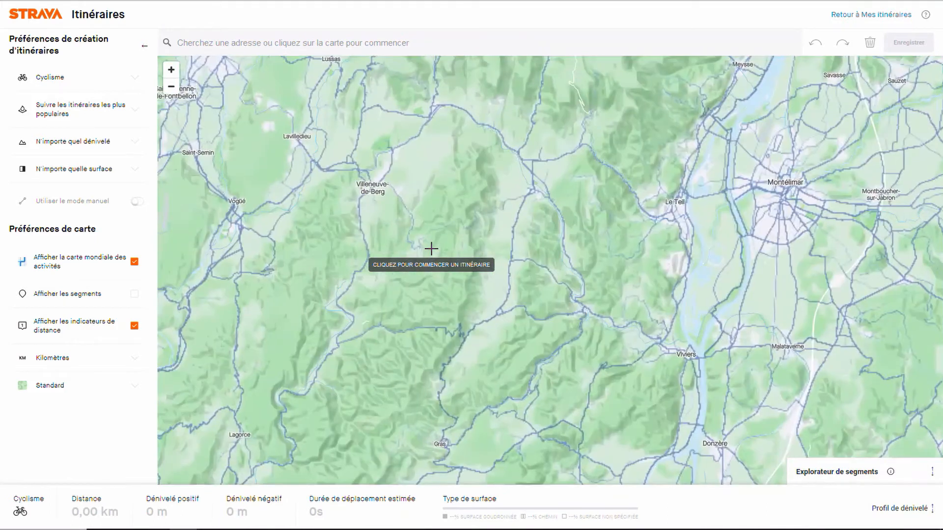
key(Up)
key(Up)
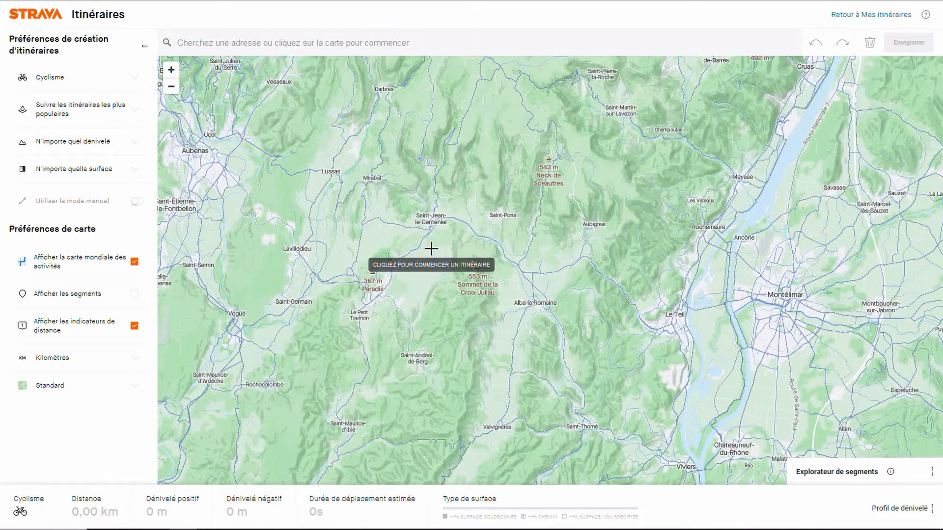
key(Down)
key(Right)
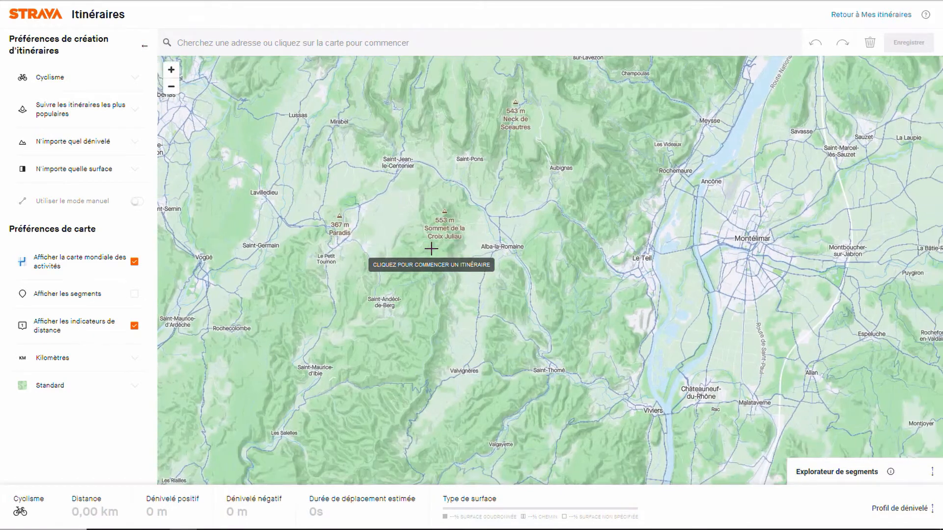
Step: Frame the map closely on Sommet de la Croix Juliau, between Villeneuve-de-Berg and Alba-la-Romaine
key(plus)
key(Left)
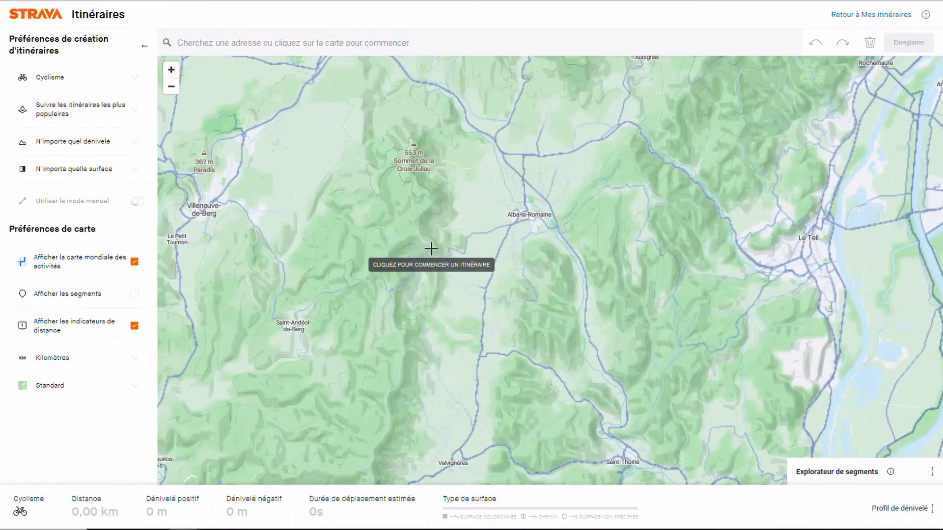
key(plus)
key(Up)
key(Up)
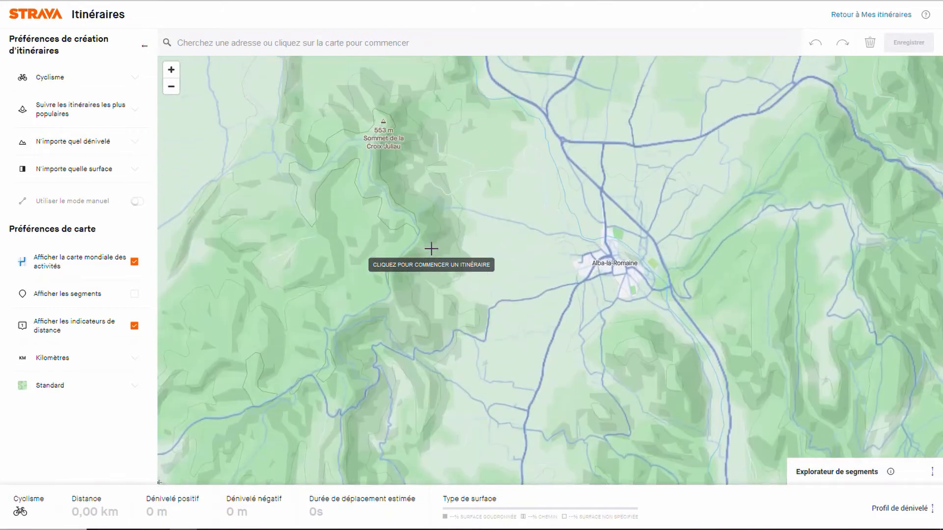
key(Left)
key(Left)
key(Up)
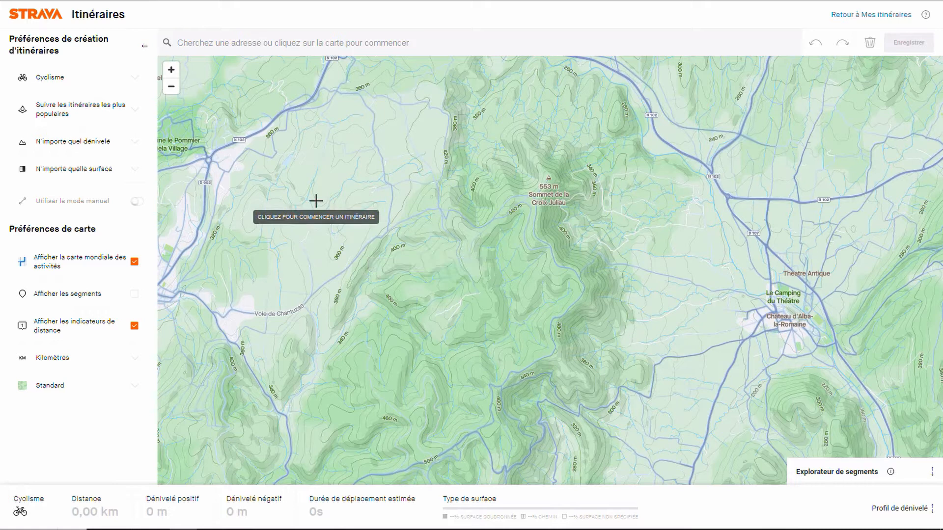
Step: Check the available sport types, keeping Cyclisme, and hide the global activity heatmap
click(109, 82)
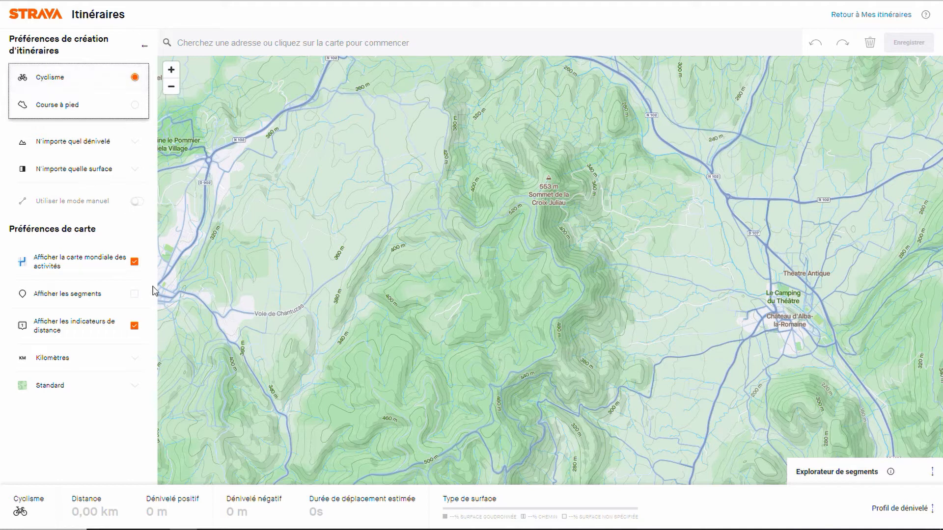
click(134, 262)
click(134, 263)
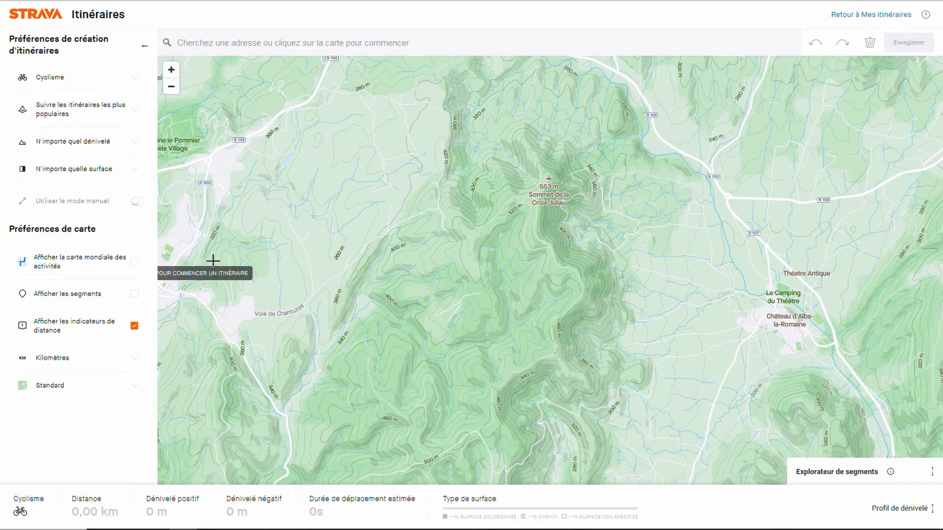
Step: Examine the roads, tracks and contour lines west of Sommet de la Croix Juliau on the map without the heatmap
drag(272, 284, 302, 291)
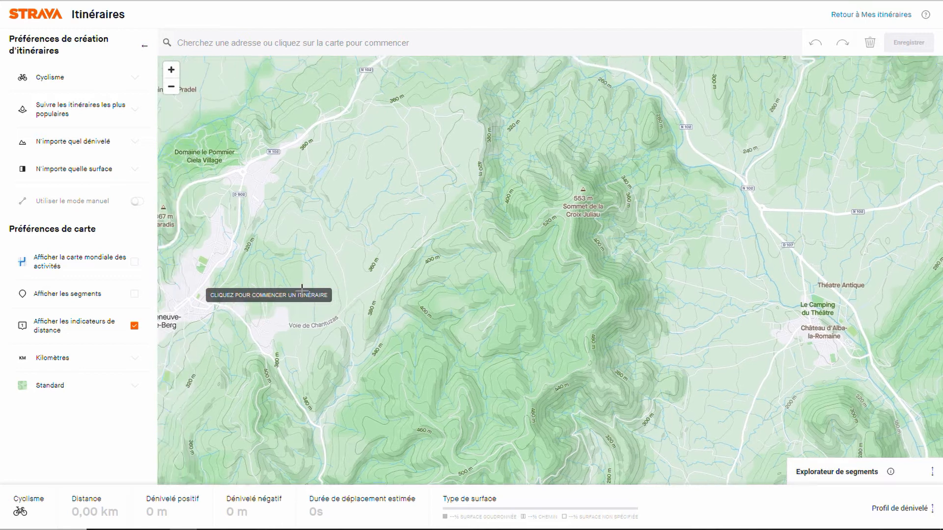
scroll(301, 292, up, 1)
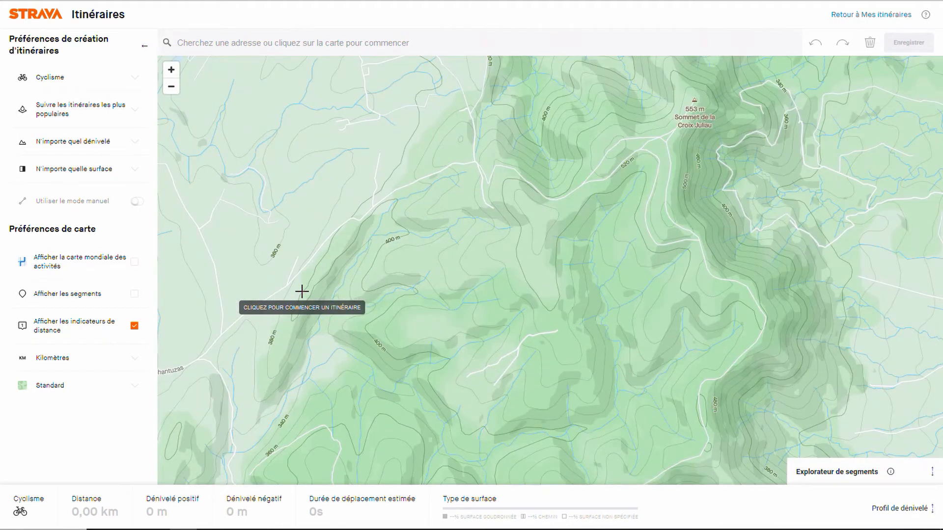
key(Up)
key(Up)
key(Up)
key(Up)
key(Up)
key(Up)
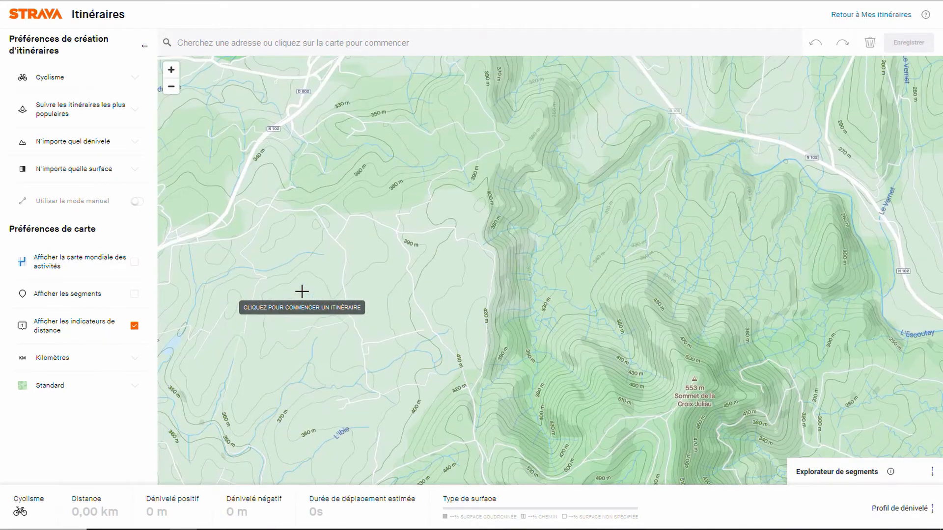
key(Up)
key(Down)
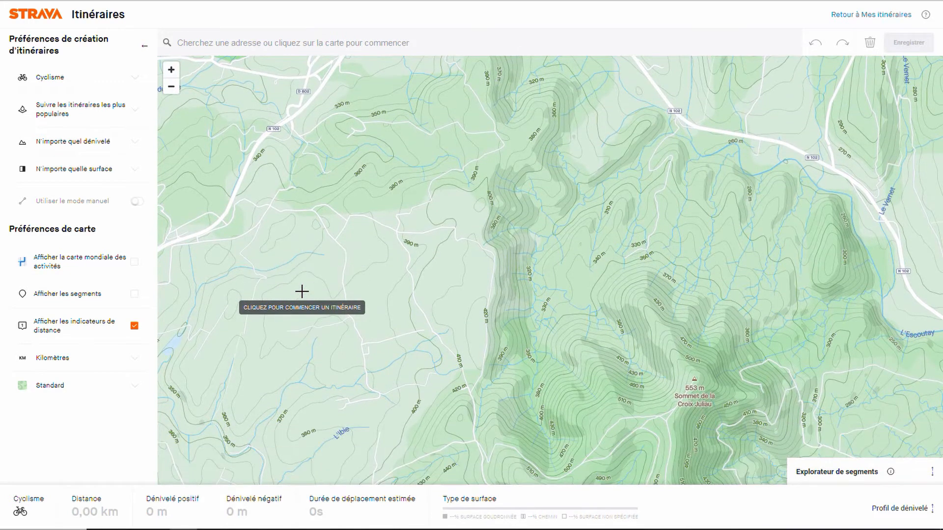
key(Down)
key(Left)
key(Down)
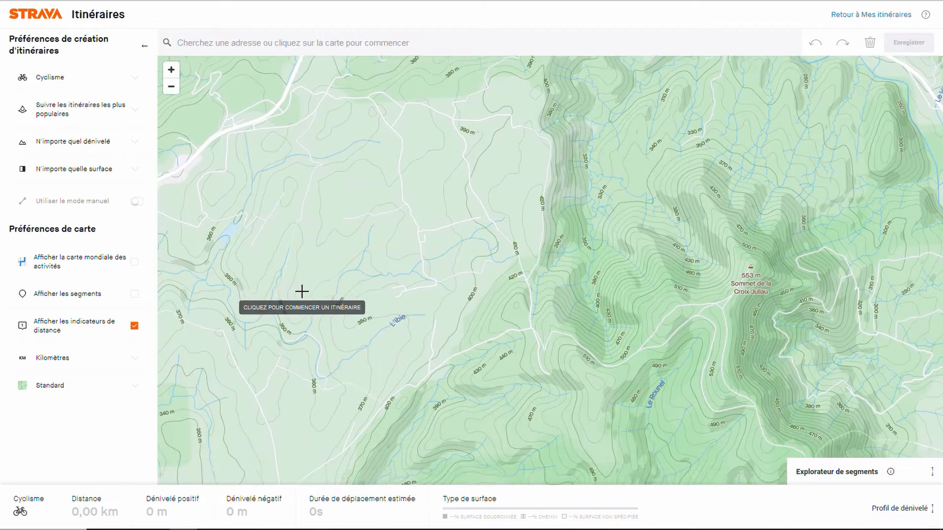
key(Up)
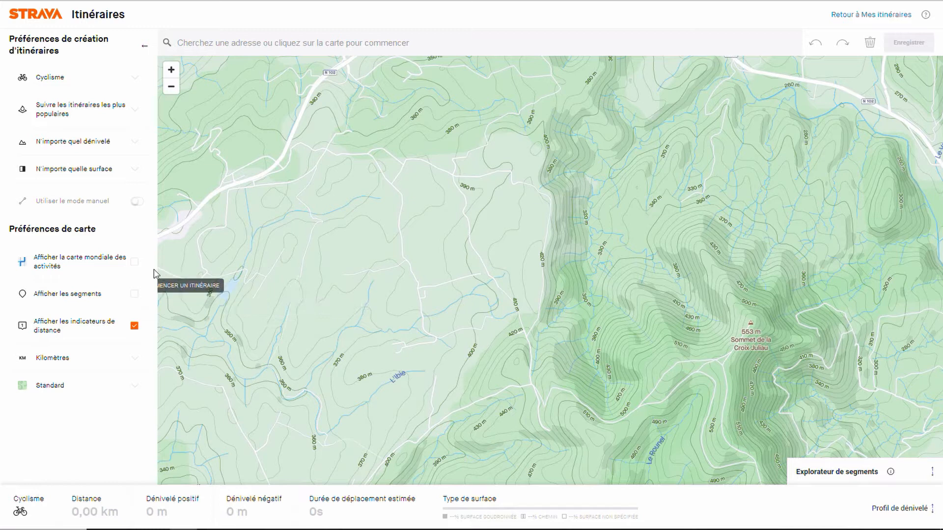
Step: Show the global activity heatmap again and inspect the tracks southwest of Sommet de la Croix Juliau up close
click(135, 263)
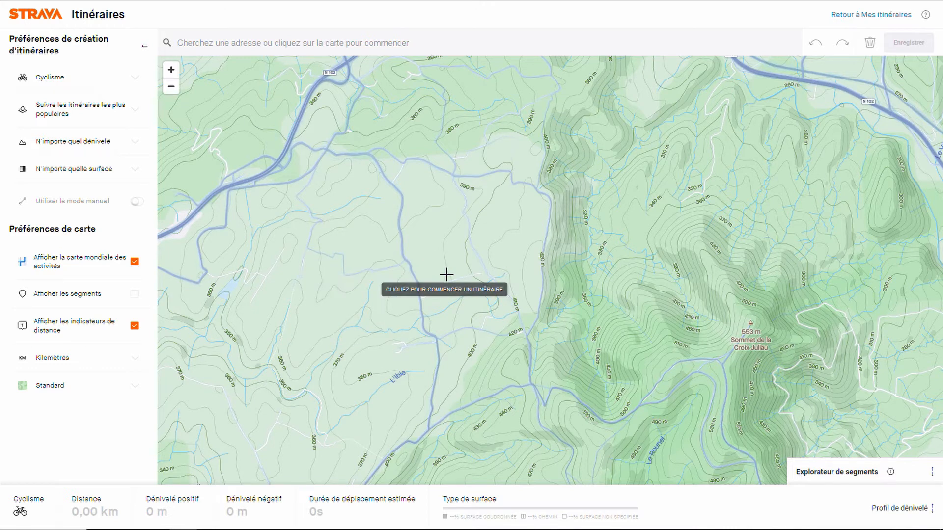
drag(506, 399, 414, 305)
scroll(413, 302, up, 4)
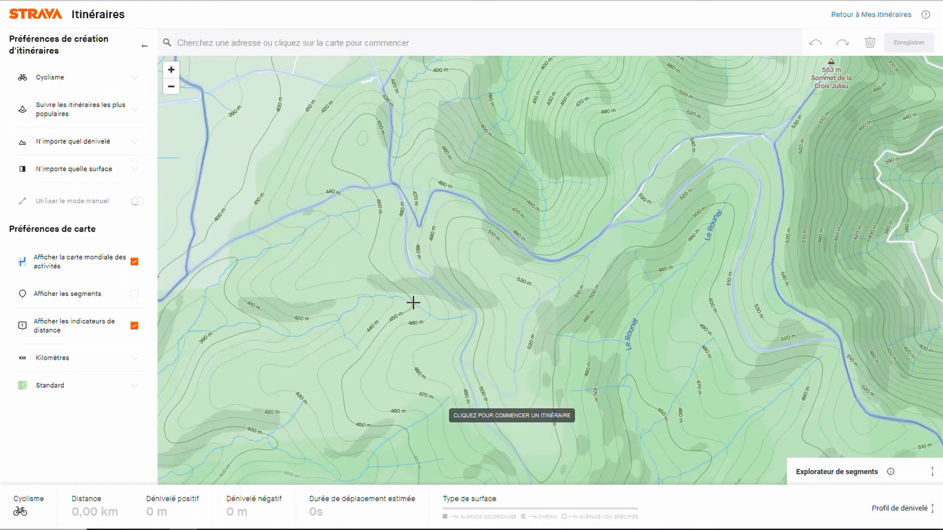
Step: Turn the global activity heatmap off and back on to compare the tracks west of Le Rounel at closer range
click(135, 263)
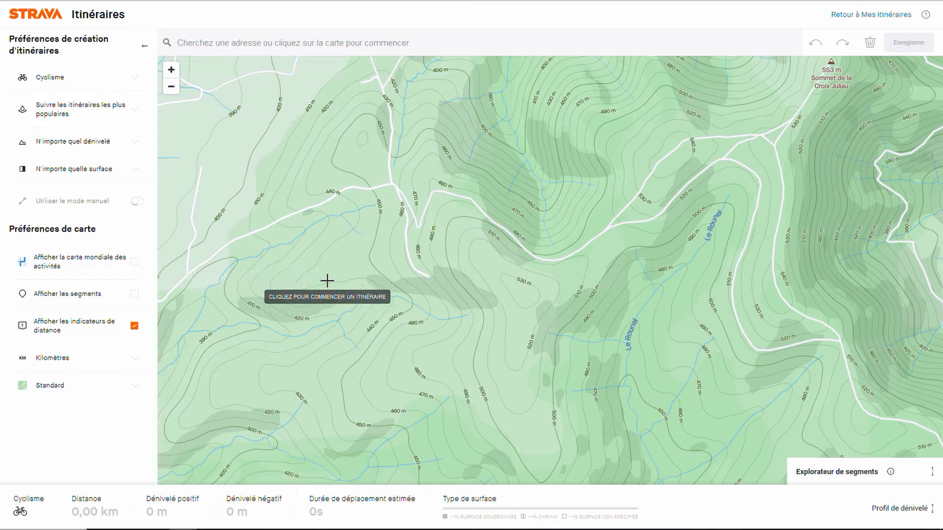
drag(326, 281, 335, 286)
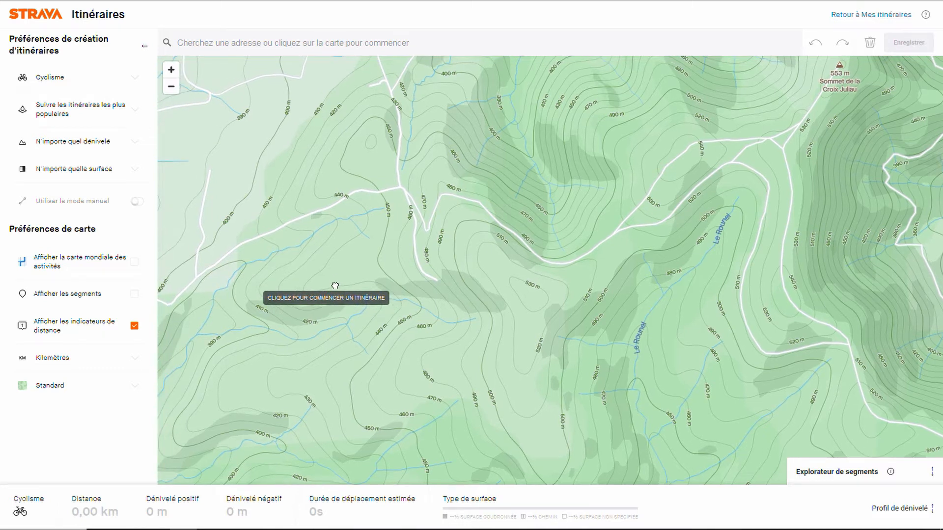
scroll(335, 284, up, 2)
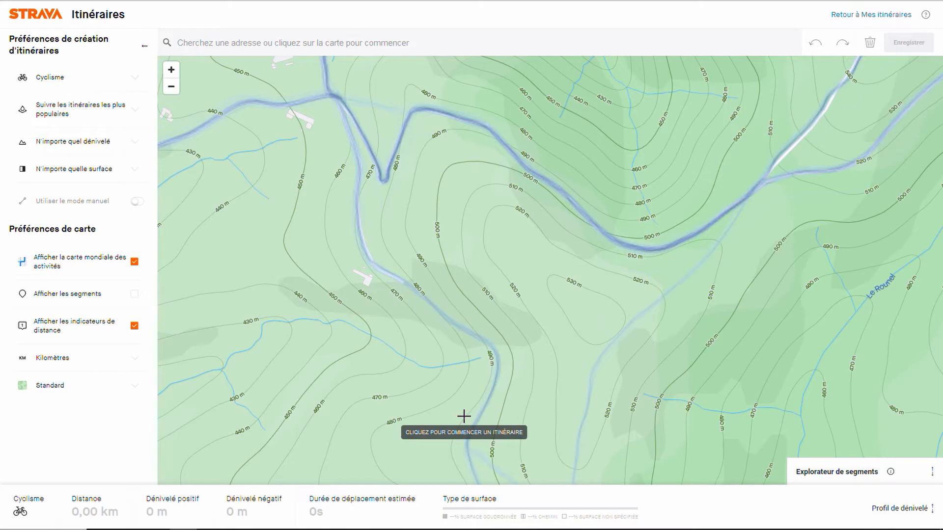
Step: Hide the global activity heatmap over the forking tracks west of Le Rounel and switch the map style to Satellite
drag(464, 417, 420, 332)
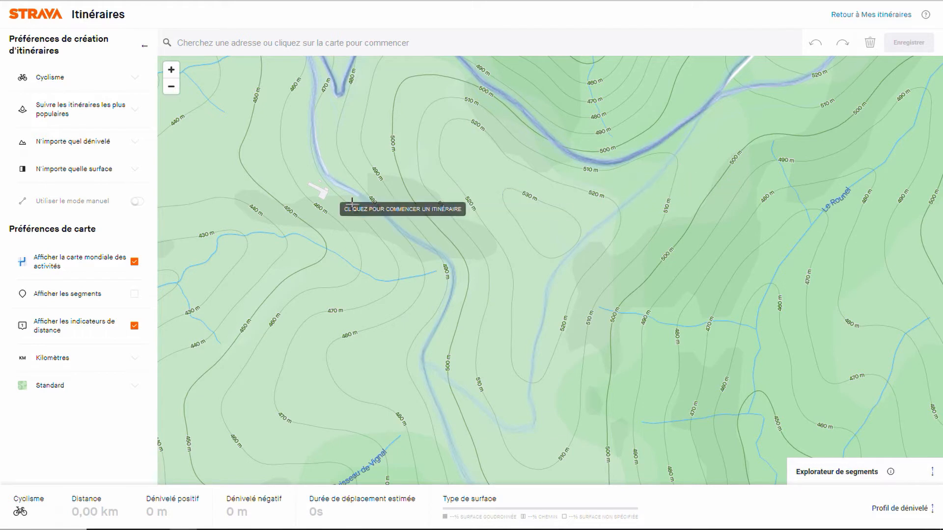
click(133, 261)
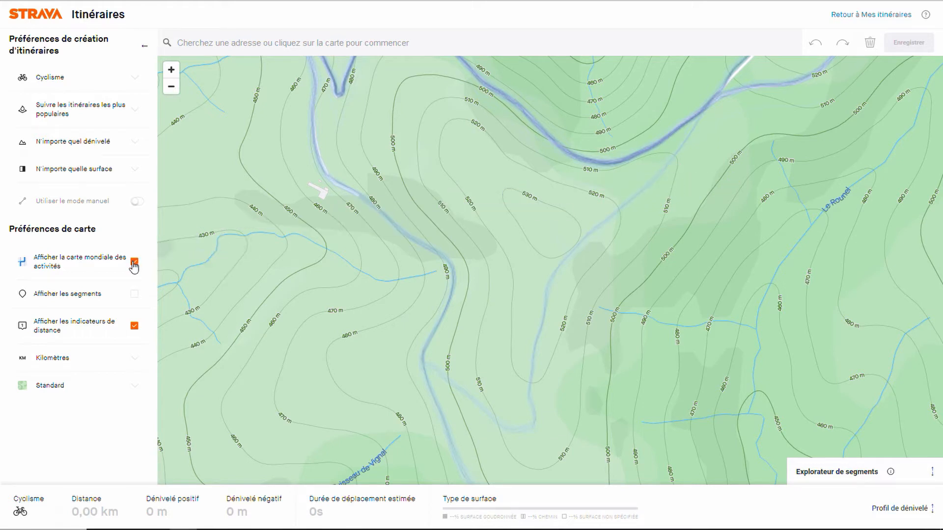
click(53, 384)
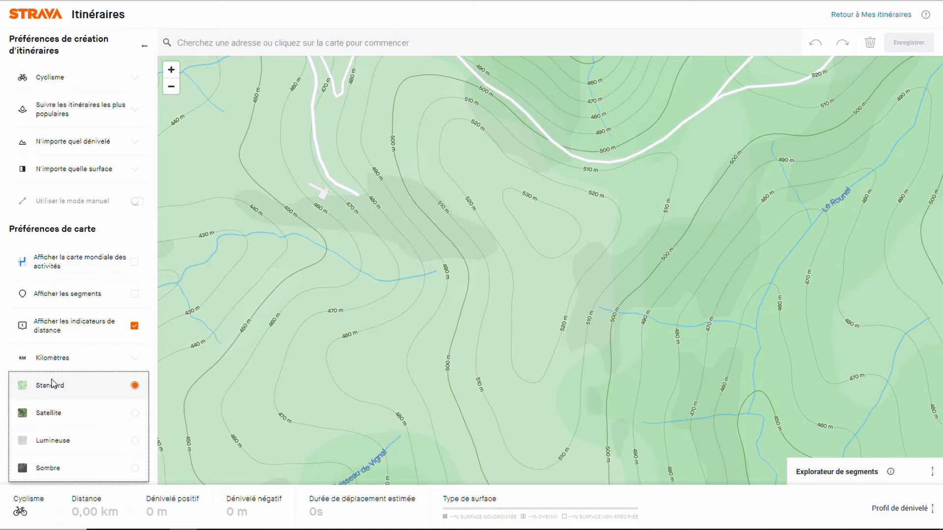
click(47, 415)
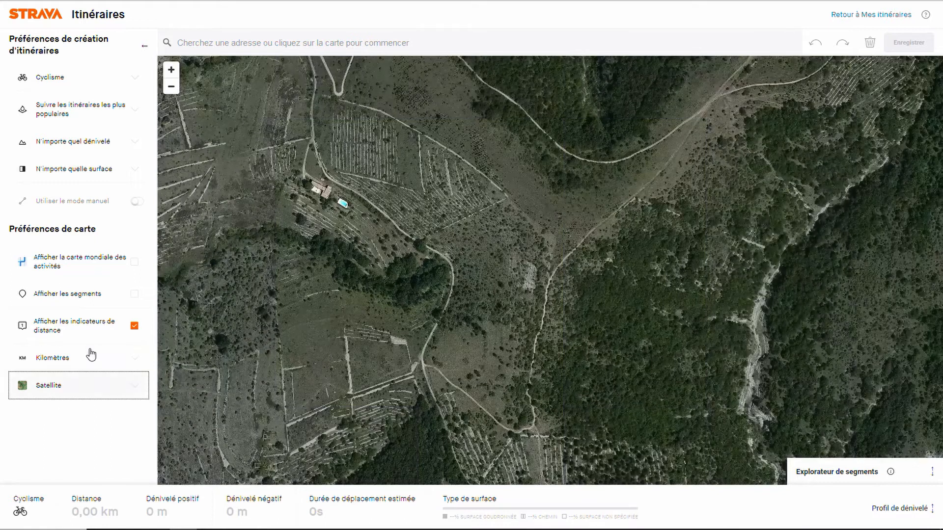
Step: Compare the forking tracks west of Le Rounel on satellite imagery with and without the heatmap, following the eastern branch northeast
click(134, 264)
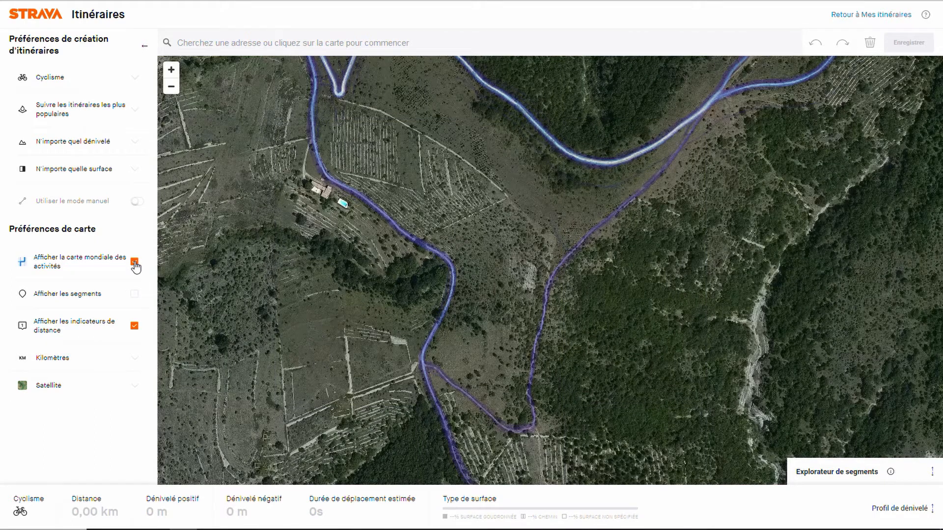
click(135, 263)
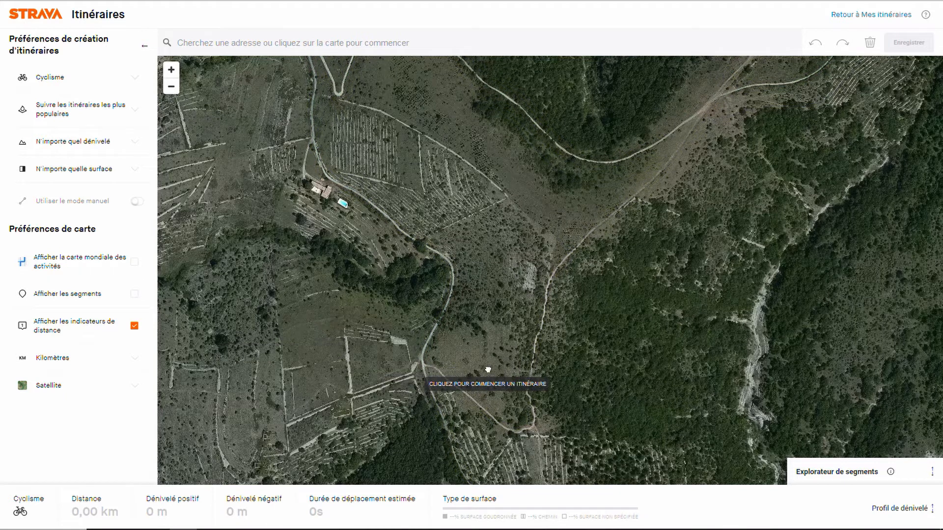
drag(489, 369, 438, 337)
scroll(437, 337, up, 3)
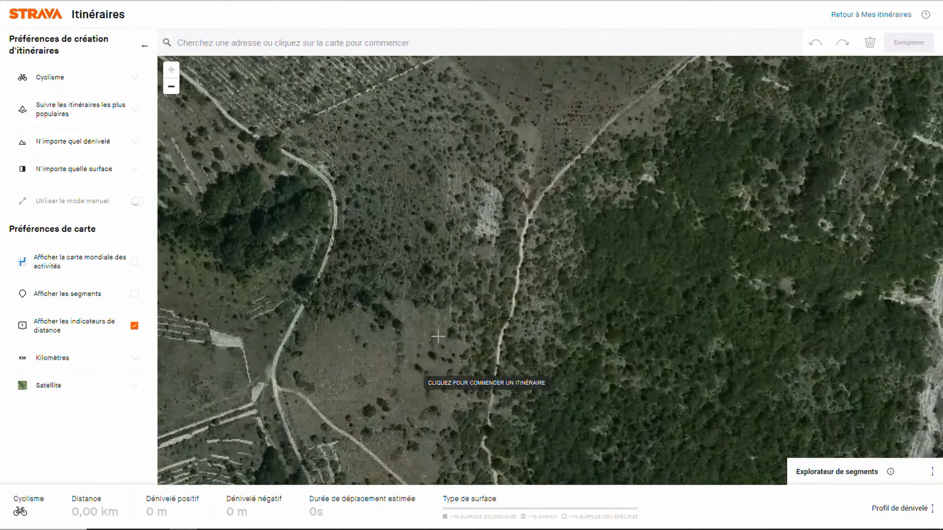
key(Down)
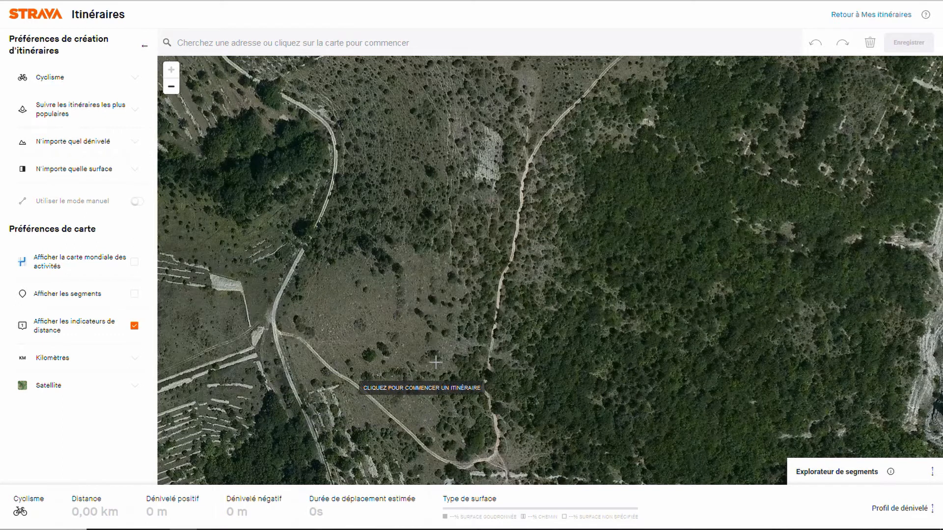
drag(579, 185, 421, 377)
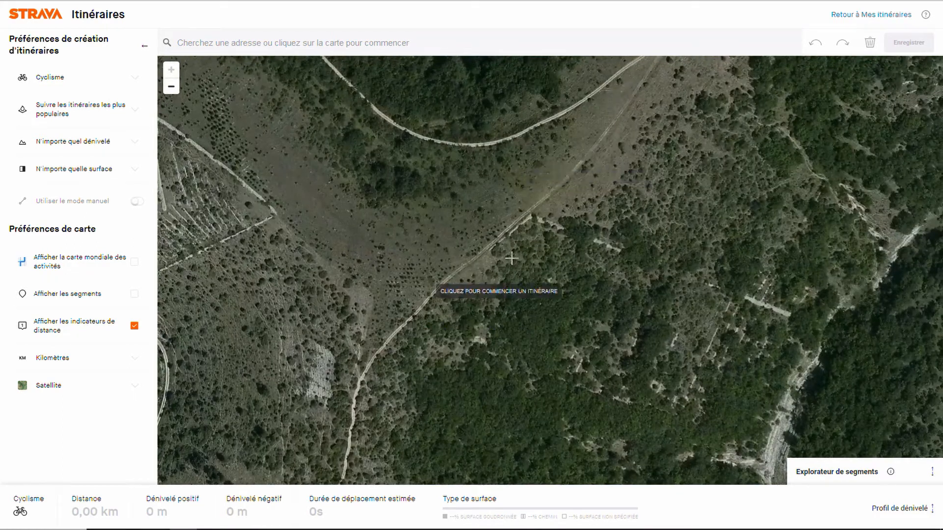
drag(590, 164, 528, 225)
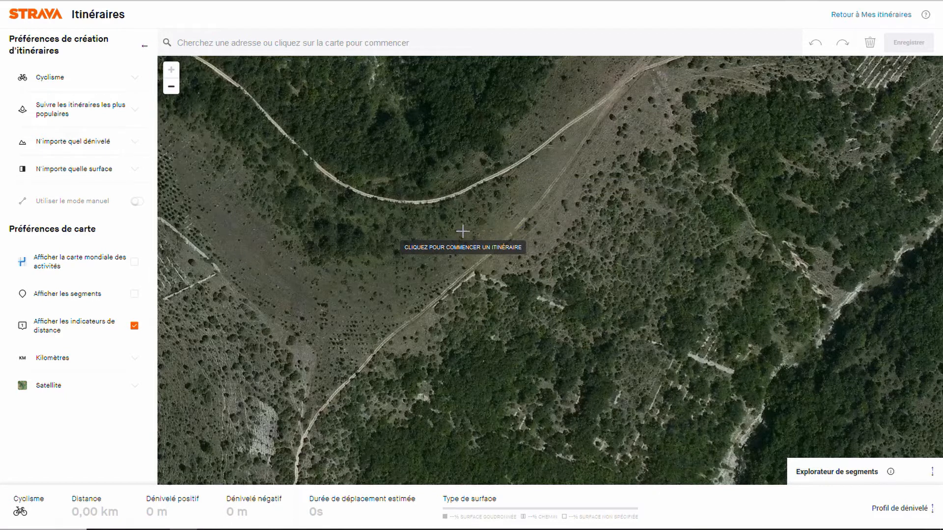
Step: Show the global activity heatmap over the tracks again and switch the map style to Standard
click(135, 263)
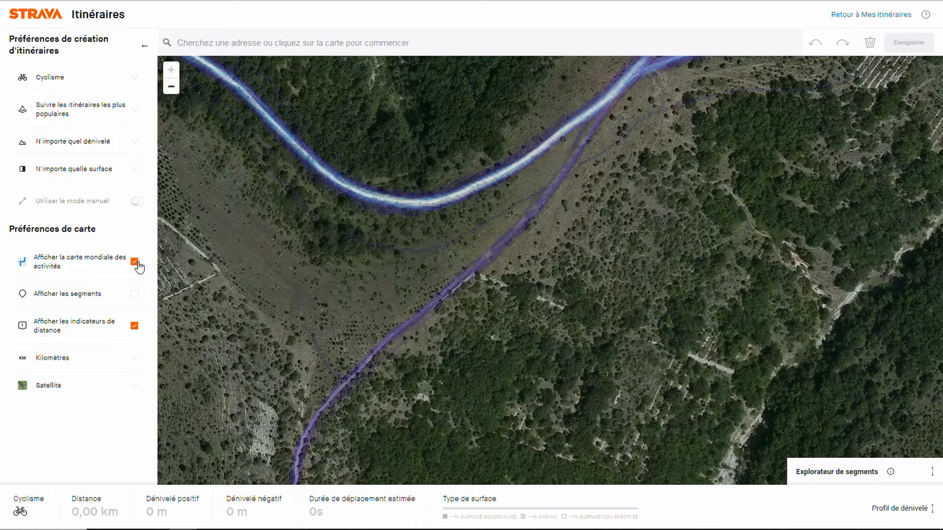
drag(312, 268, 420, 341)
scroll(421, 341, down, 2)
scroll(423, 345, down, 2)
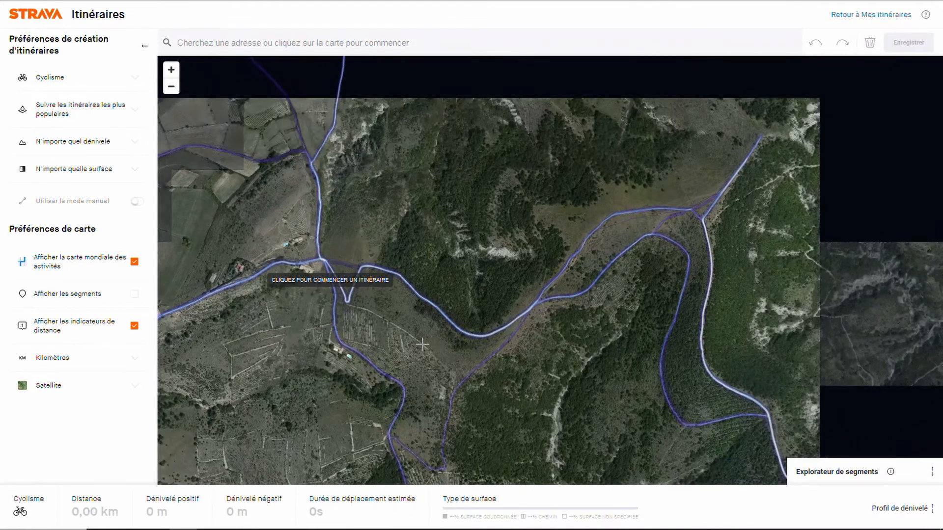
click(74, 393)
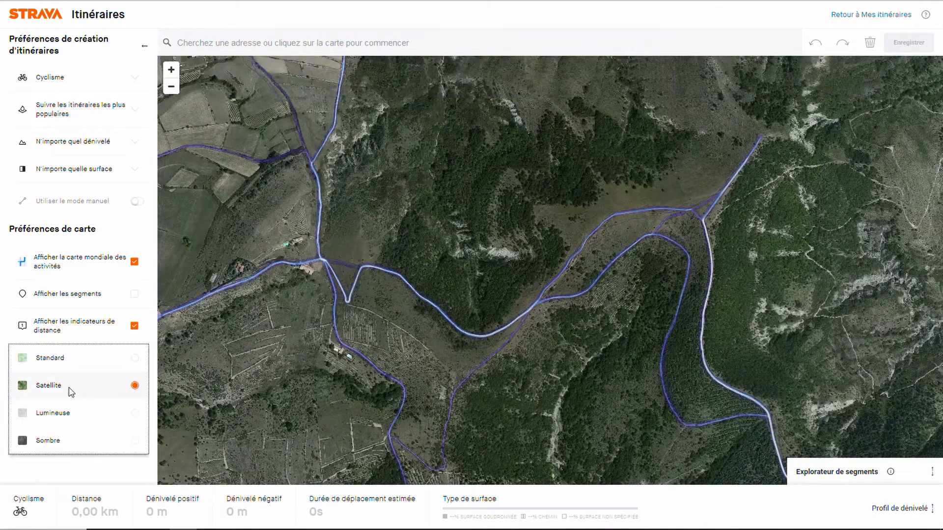
click(61, 364)
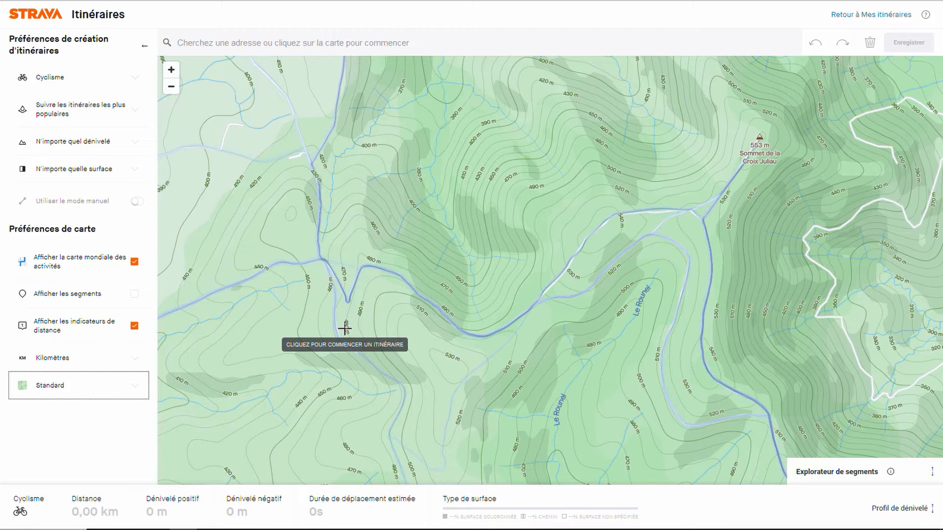
Step: Start the route at the track crossroads west of Le Rounel and extend it to Sommet de la Croix Juliau
click(323, 260)
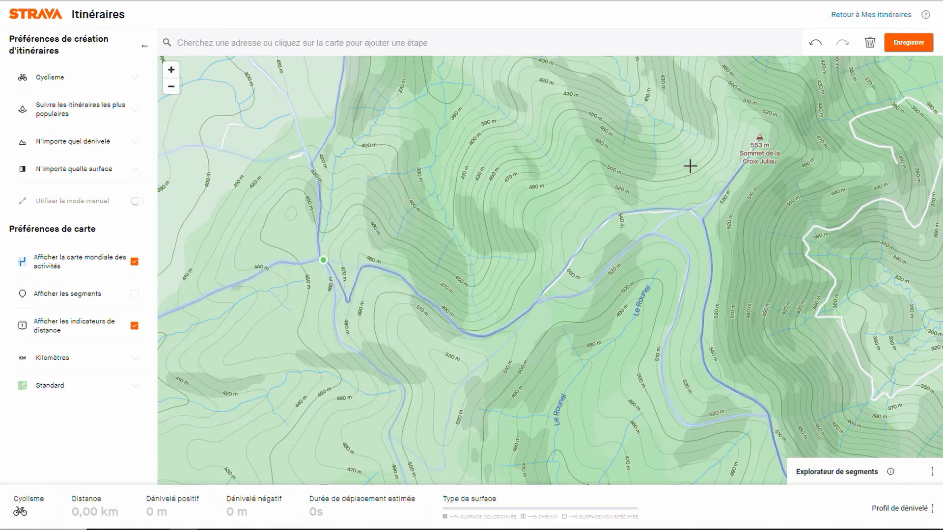
click(761, 138)
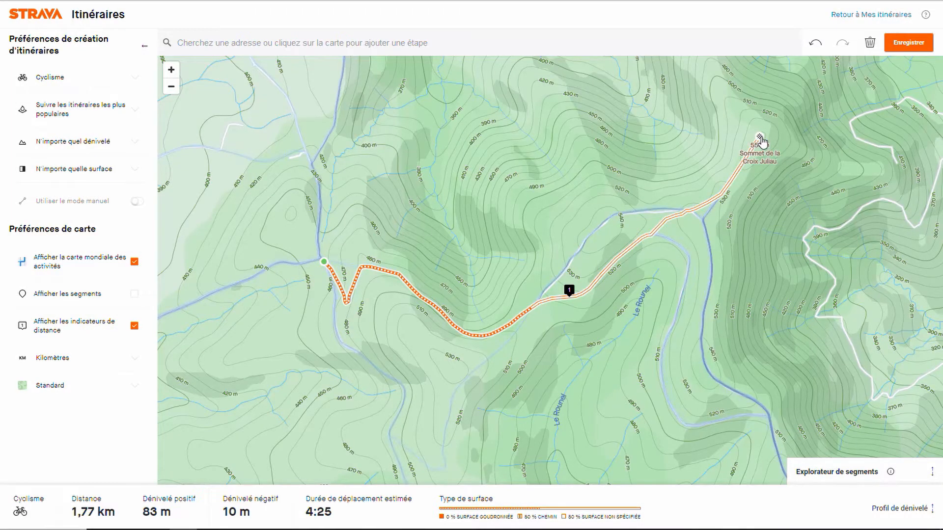
Step: Reroute the section southwest of Sommet de la Croix Juliau onto the more northerly parallel track
mouse_move(762, 142)
mouse_down()
mouse_move(674, 189)
mouse_move(681, 221)
mouse_move(673, 242)
mouse_up()
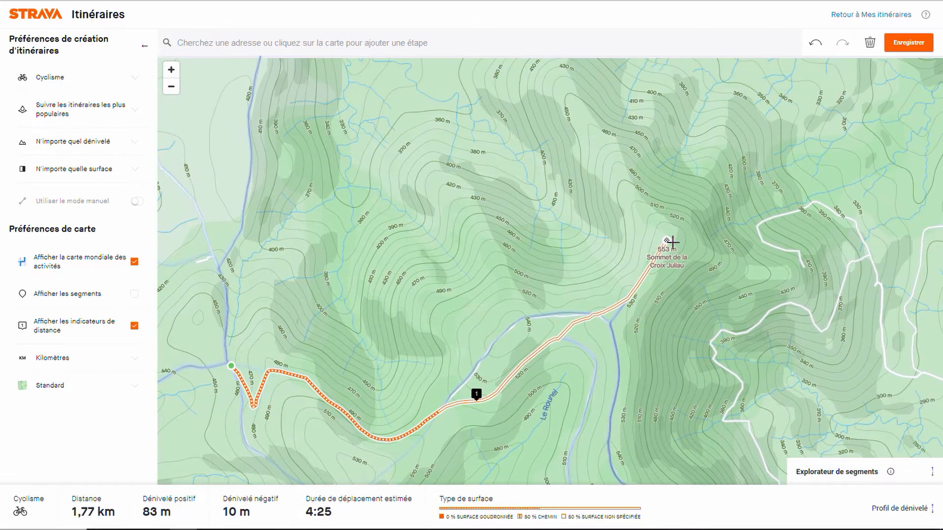
key(plus)
key(Up)
key(Down)
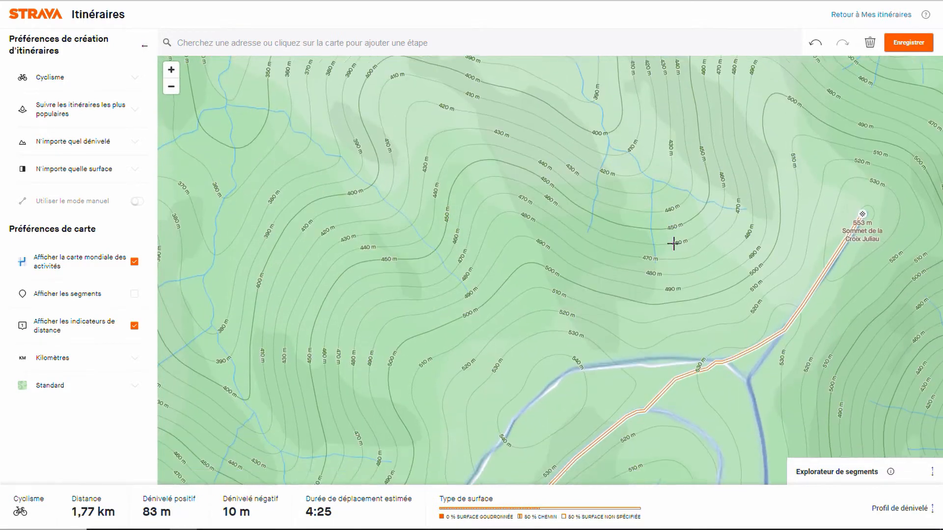
key(Down)
key(Down)
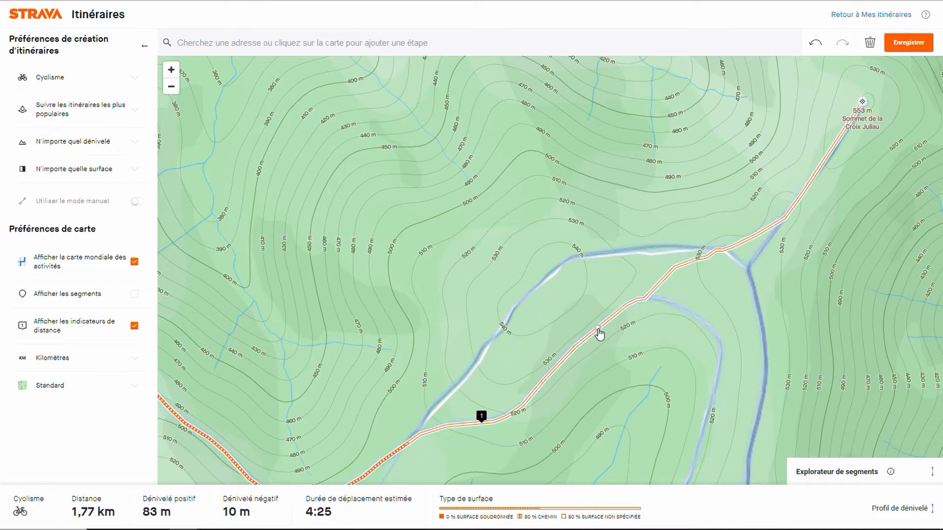
drag(600, 333, 554, 269)
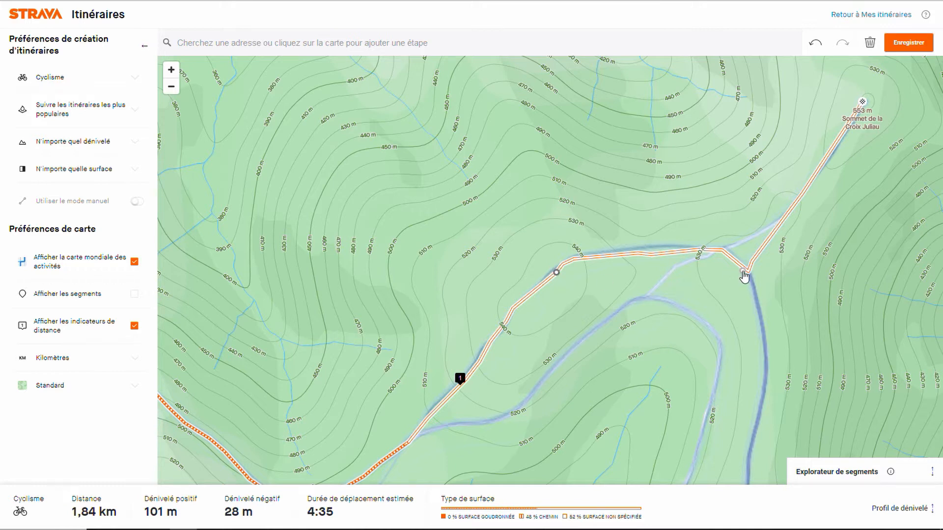
Step: Add a waypoint on the direct path towards the summit, and extend the route from the summit south along the ridge track
click(746, 240)
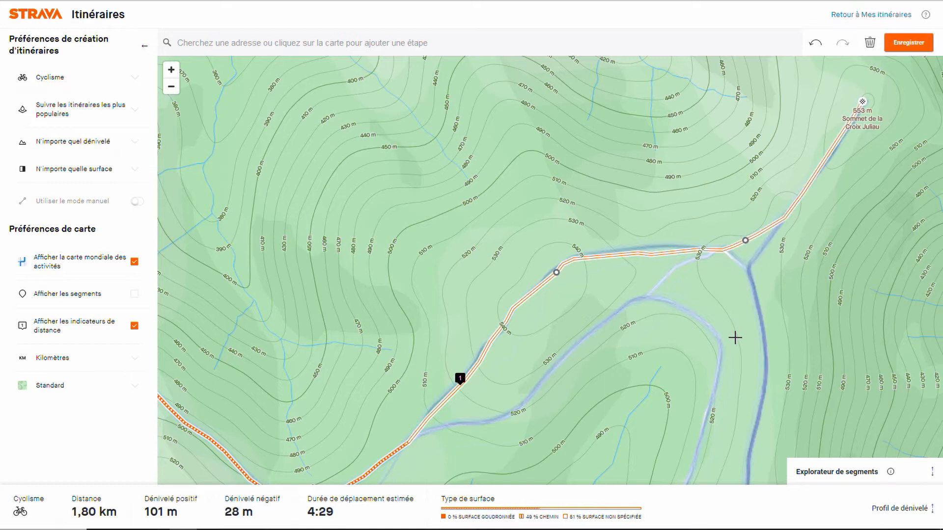
click(759, 420)
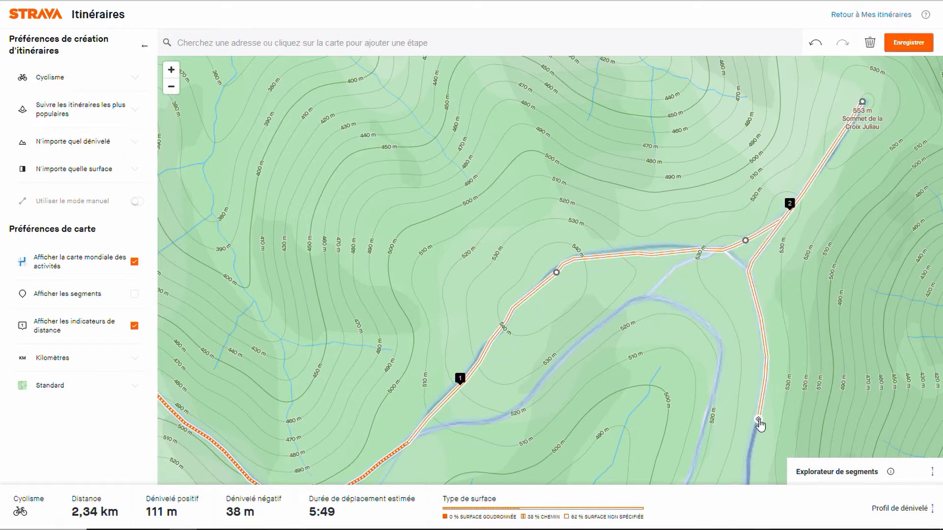
Step: Examine the heatmap roads and tracks south of the route, from Sommet de la Croix Juliau towards Valvignères, Gras and Saint-Remèze
scroll(760, 426, down, 5)
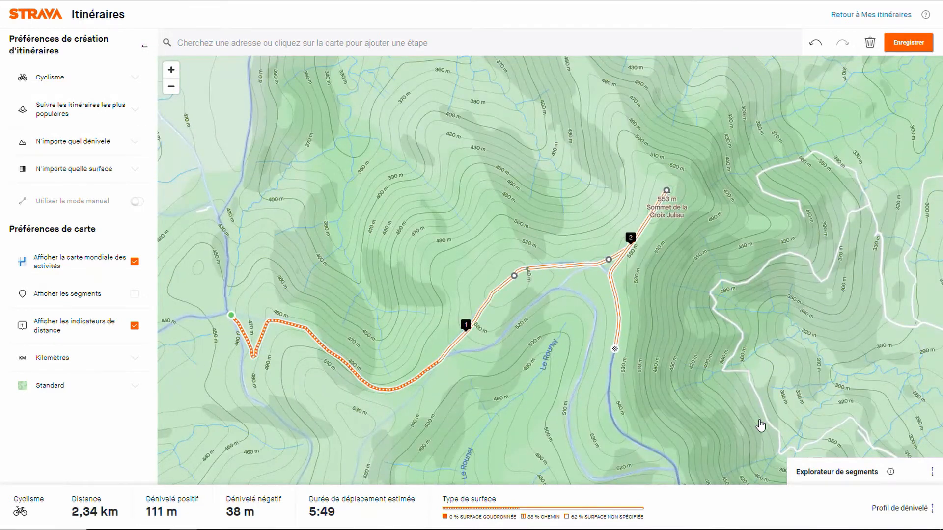
scroll(760, 425, down, 3)
key(Down)
key(Down)
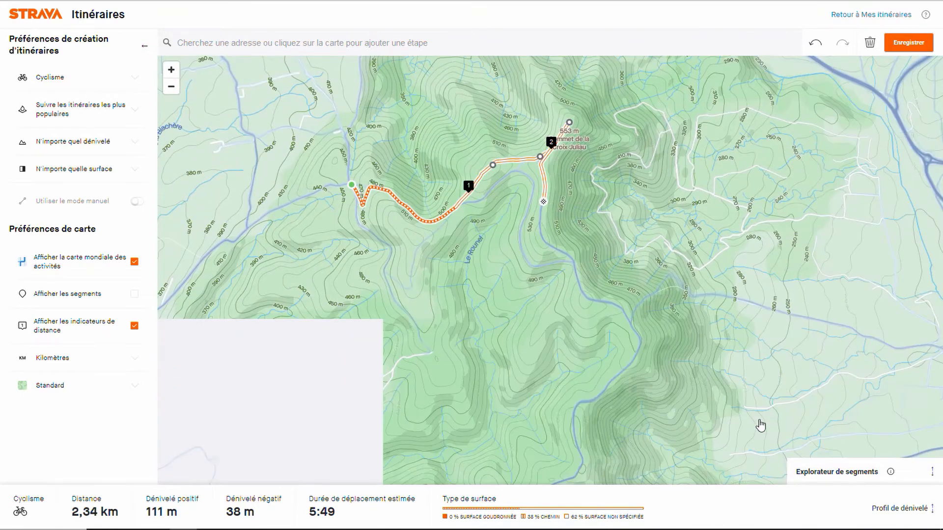
key(minus)
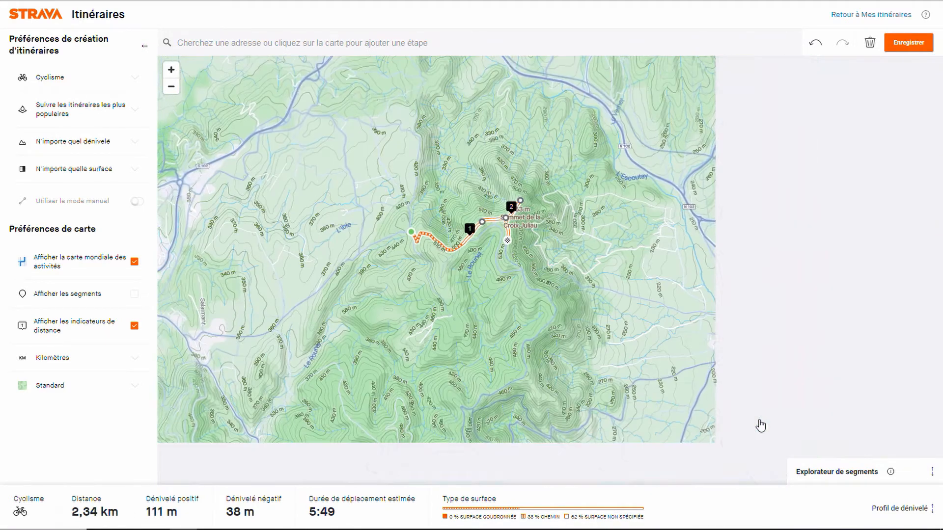
key(Down)
key(Down)
key(Down)
key(Down)
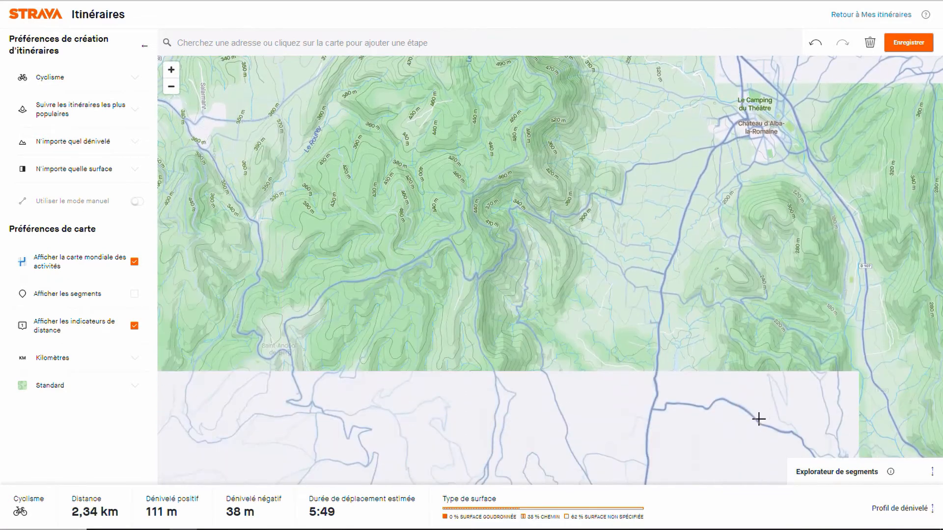
key(minus)
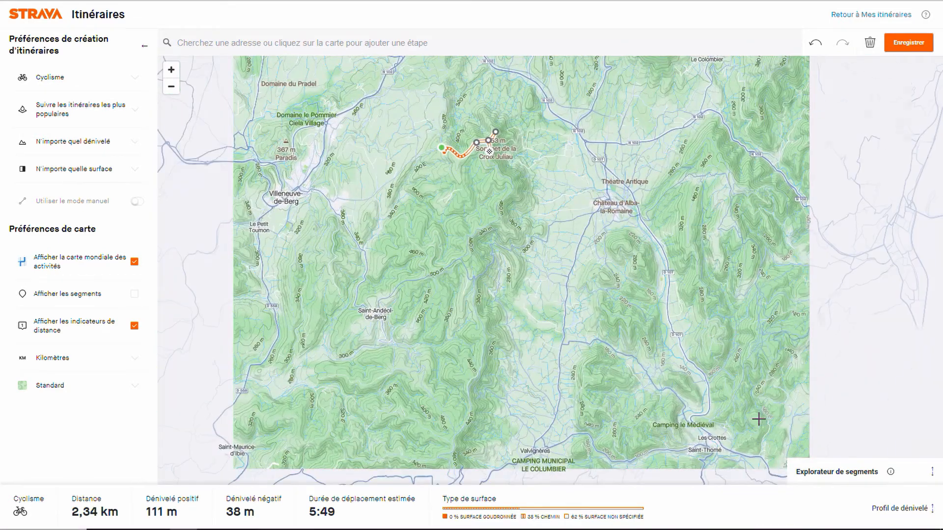
key(Down)
key(Down)
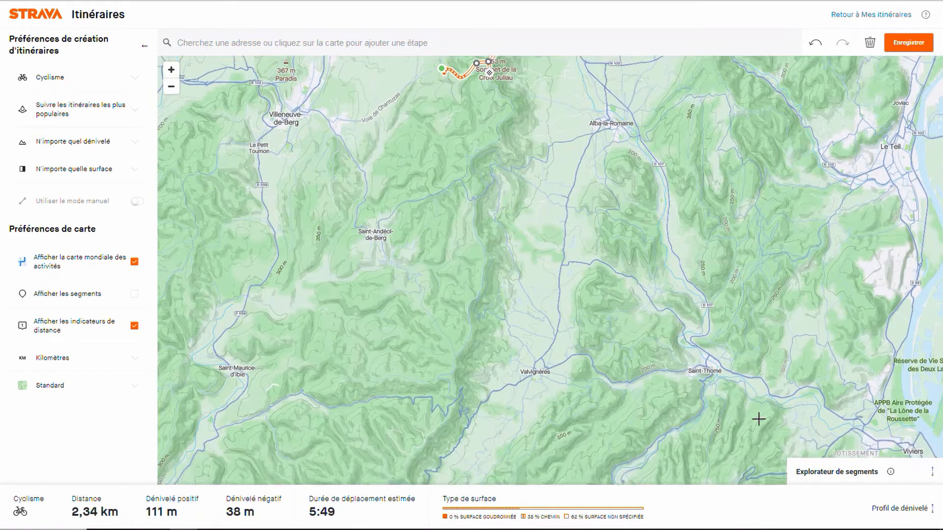
key(Down)
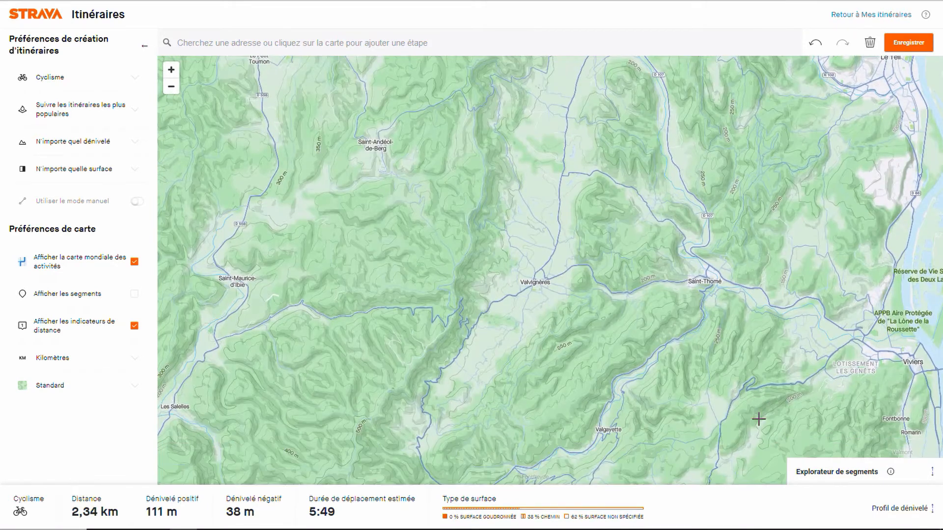
key(Down)
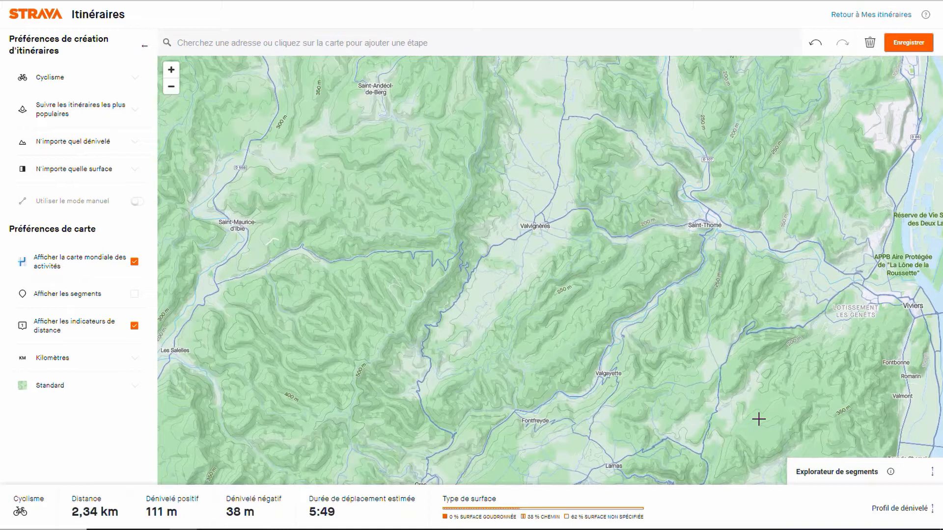
key(Down)
key(Down)
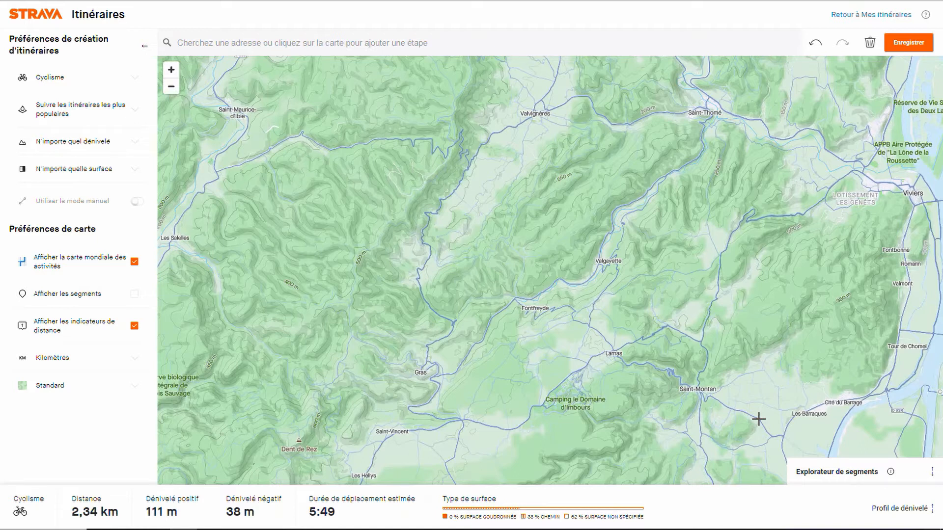
key(minus)
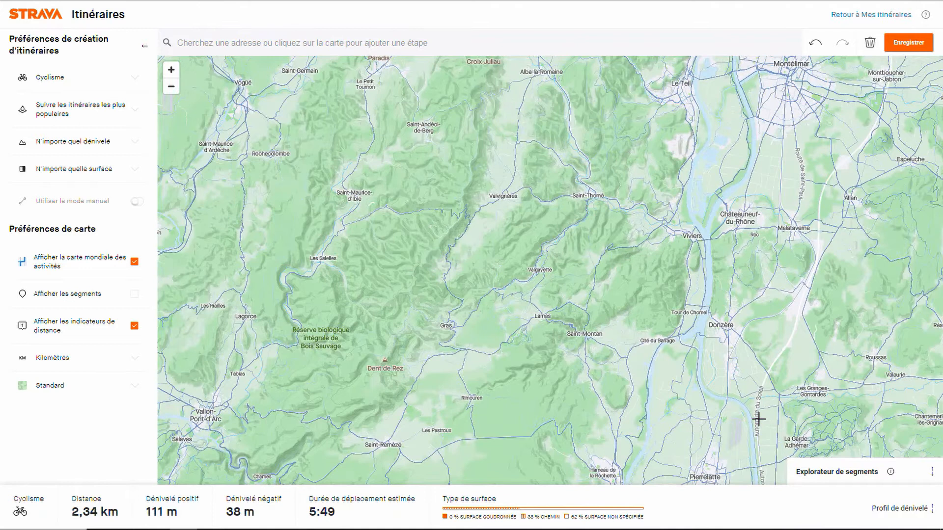
key(Up)
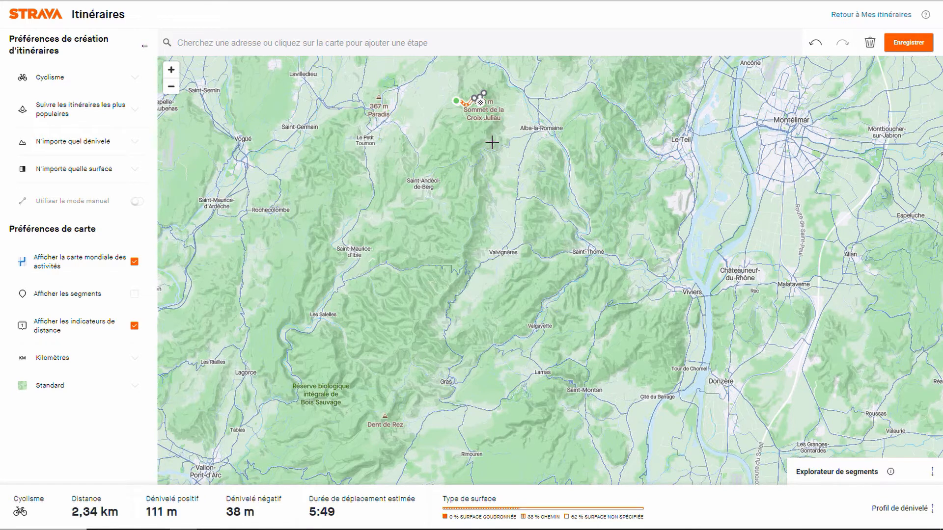
Step: Extend the route south along the ridge track to just before the road junction southwest of Alba-la-Romaine's plain
drag(492, 145, 459, 257)
scroll(459, 257, up, 5)
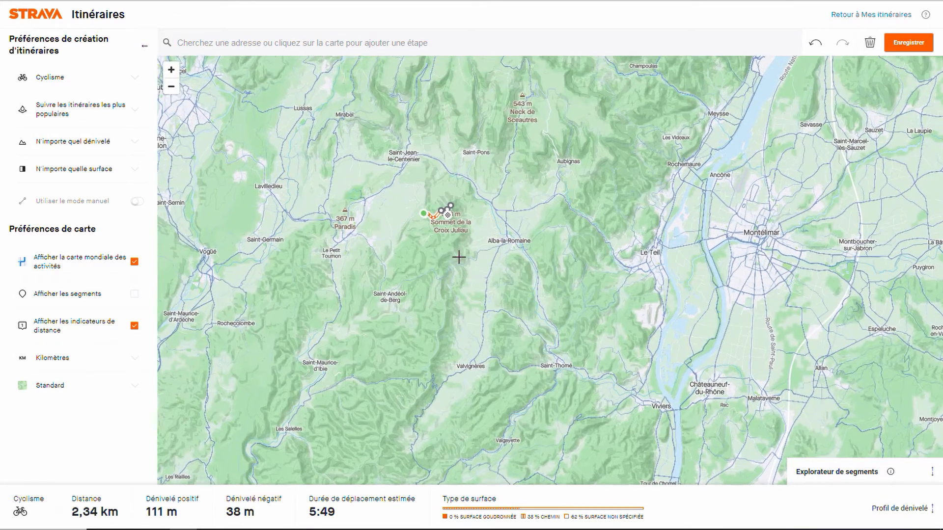
key(plus)
key(Up)
key(Up)
key(Up)
key(Up)
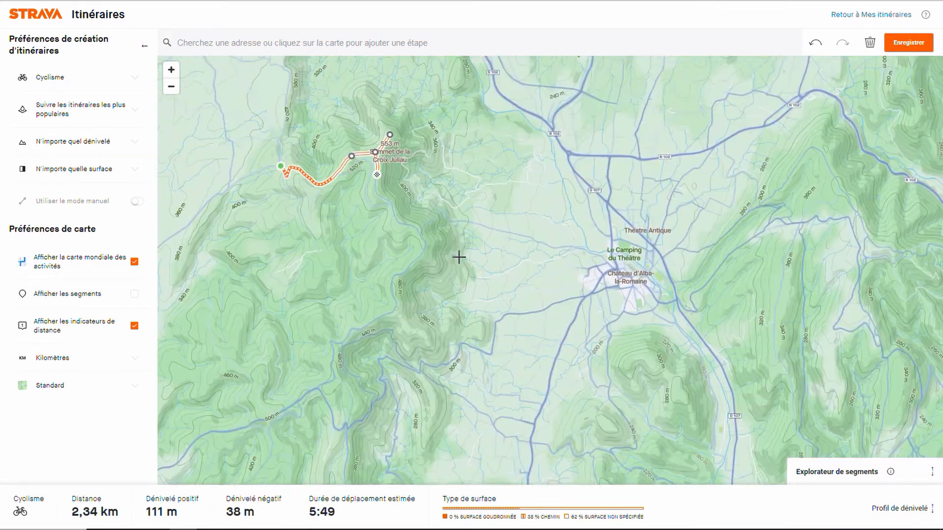
key(plus)
key(Down)
key(Down)
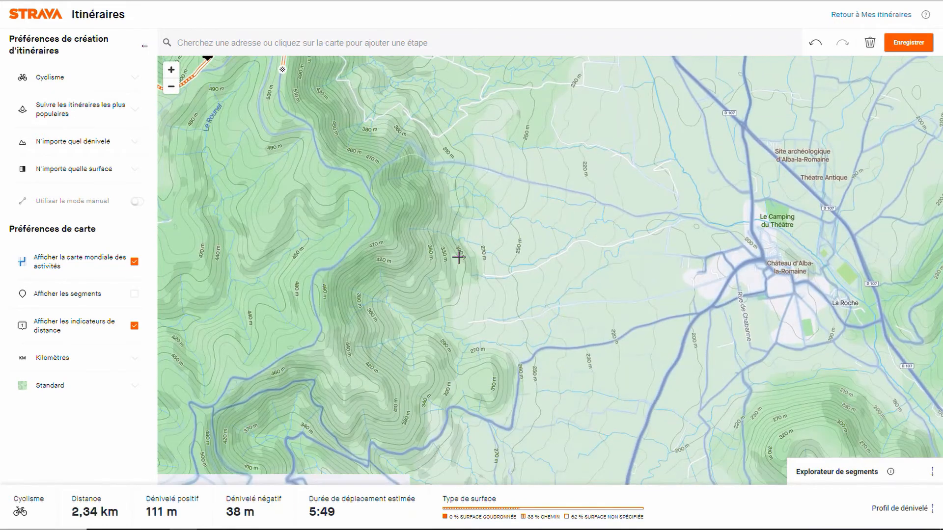
key(Left)
key(Left)
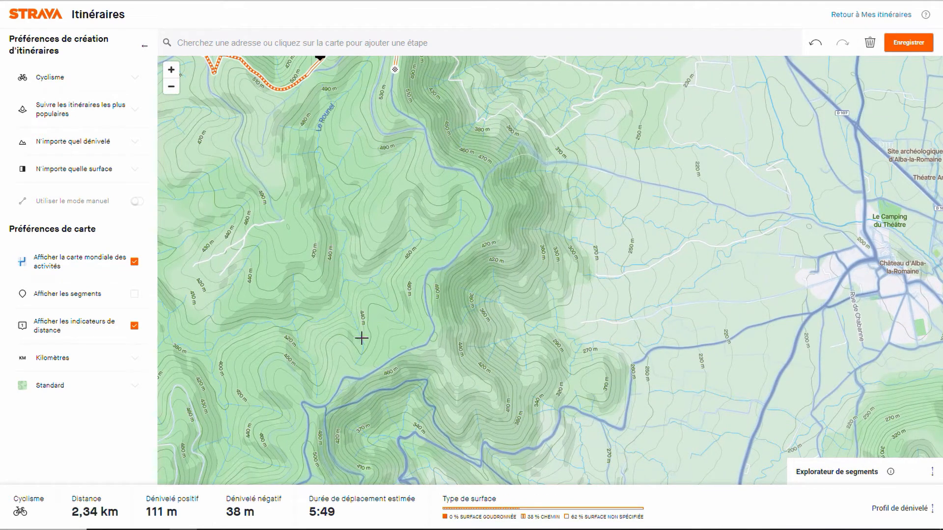
click(335, 391)
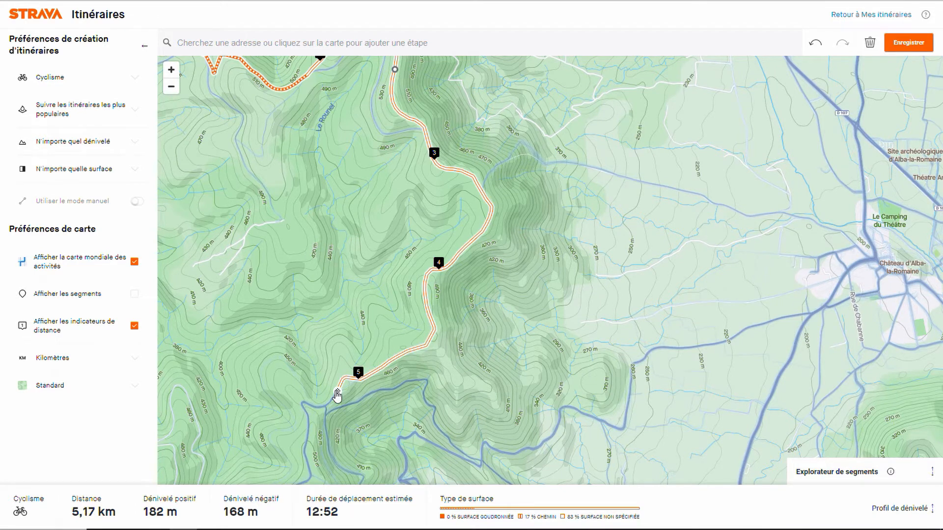
Step: Extend the route south from the end of the ridge track, beyond the fork towards the road bends below
key(Down)
key(Down)
key(Down)
key(Down)
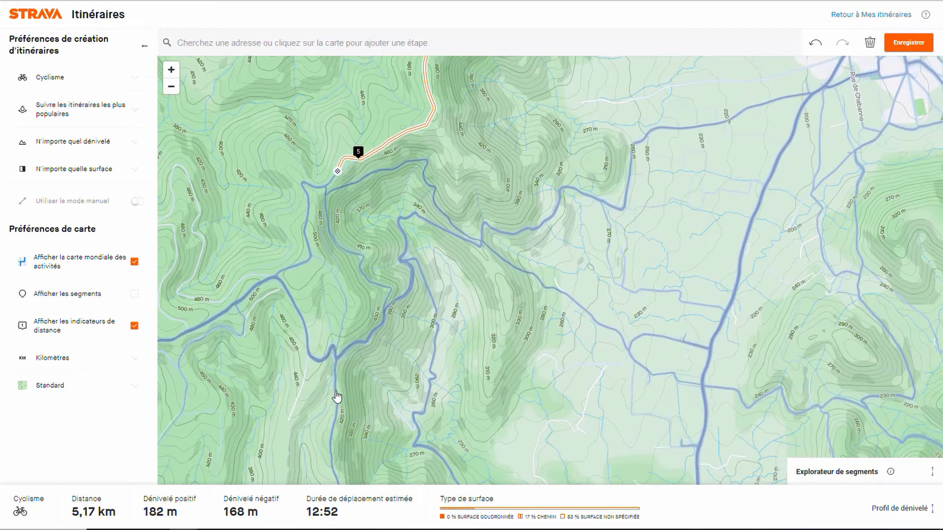
key(Left)
key(Left)
key(plus)
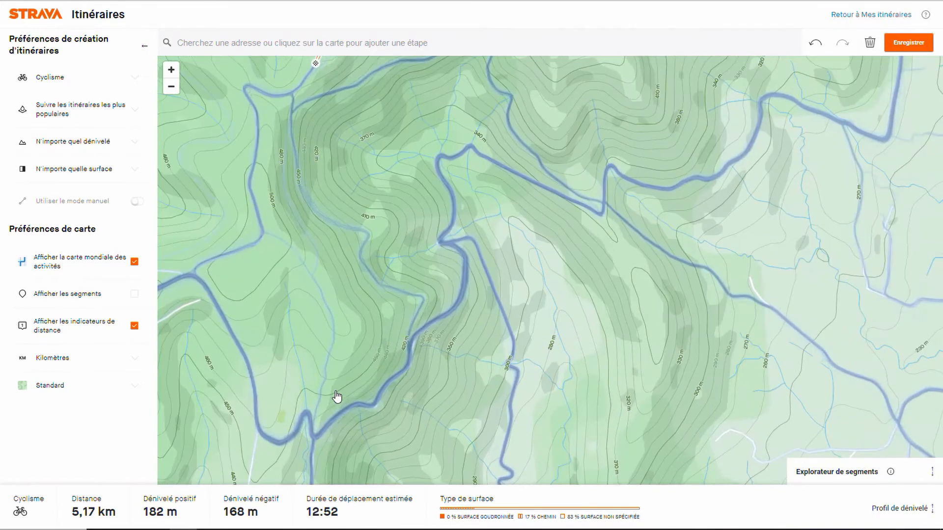
key(Left)
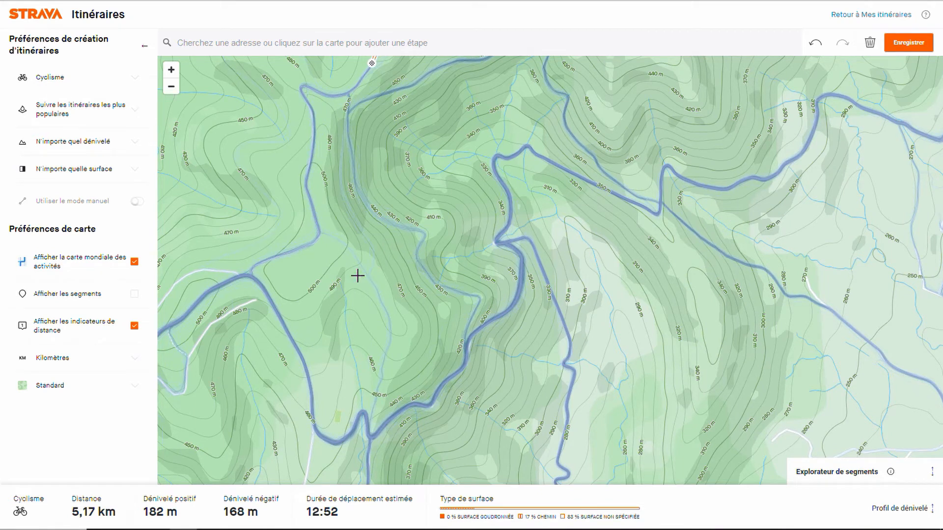
click(385, 310)
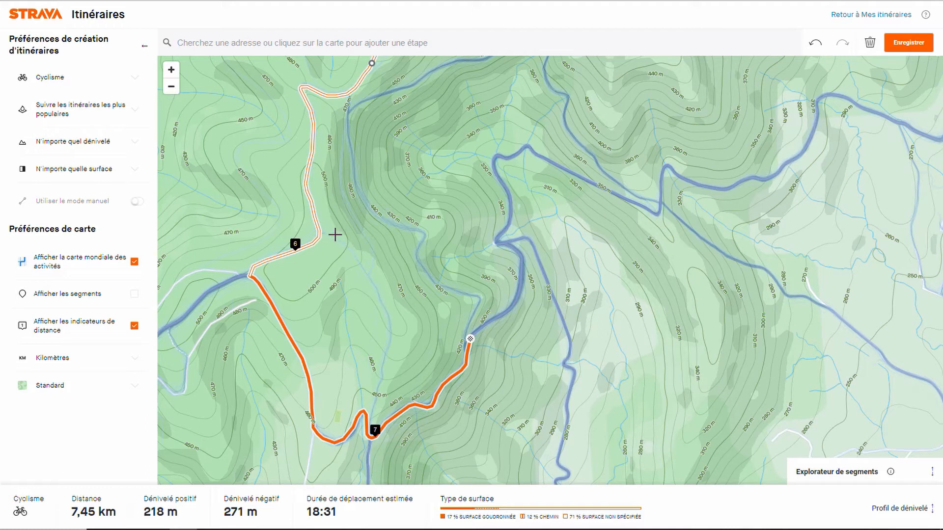
Step: Move the route's end point back to the fork where the faint heatmap path branches off to the southeast
key(plus)
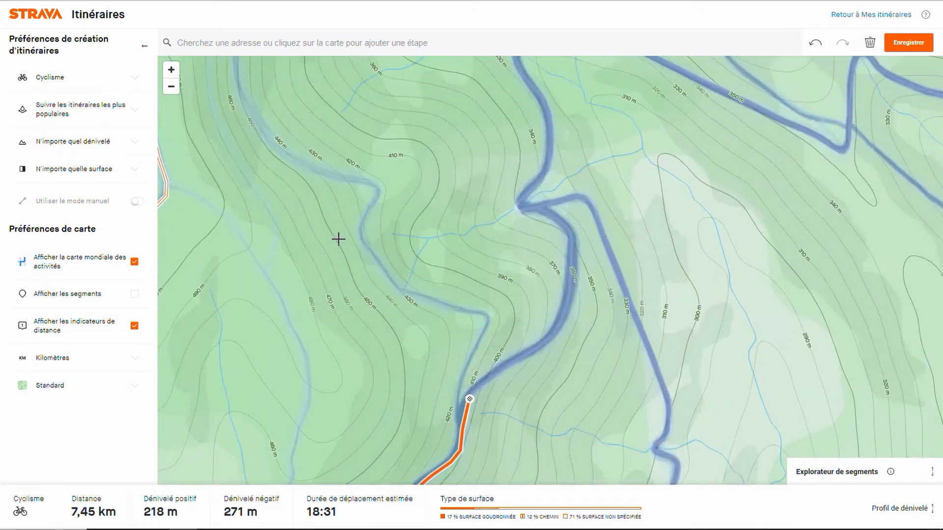
key(Left)
key(Left)
key(Left)
key(Left)
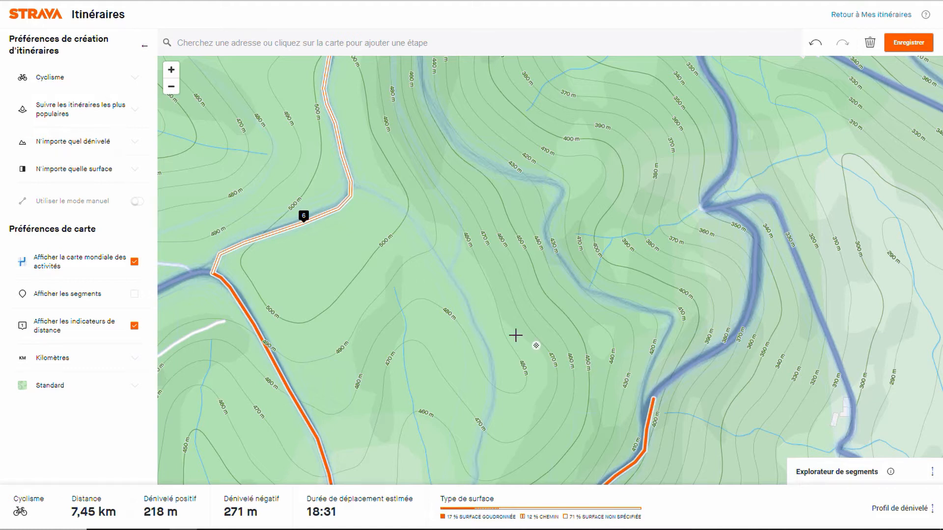
key(ctrl+z)
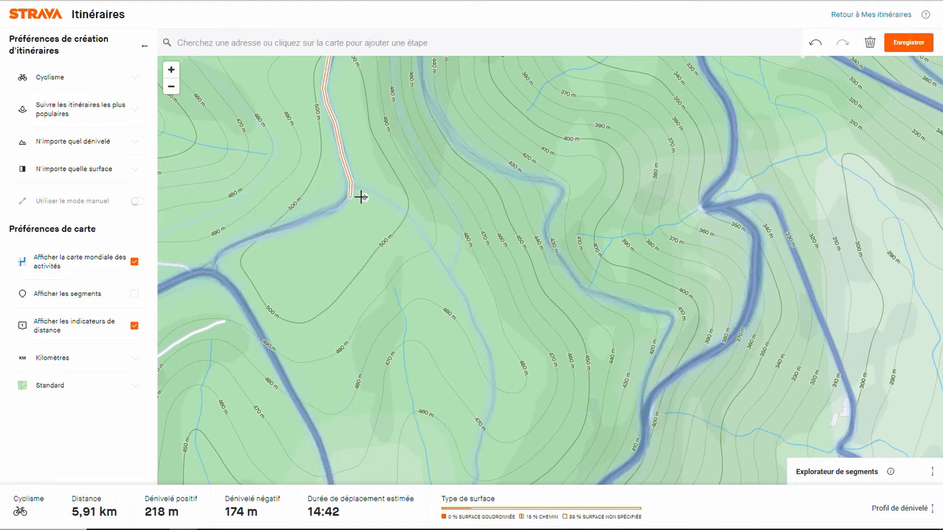
key(ctrl+z)
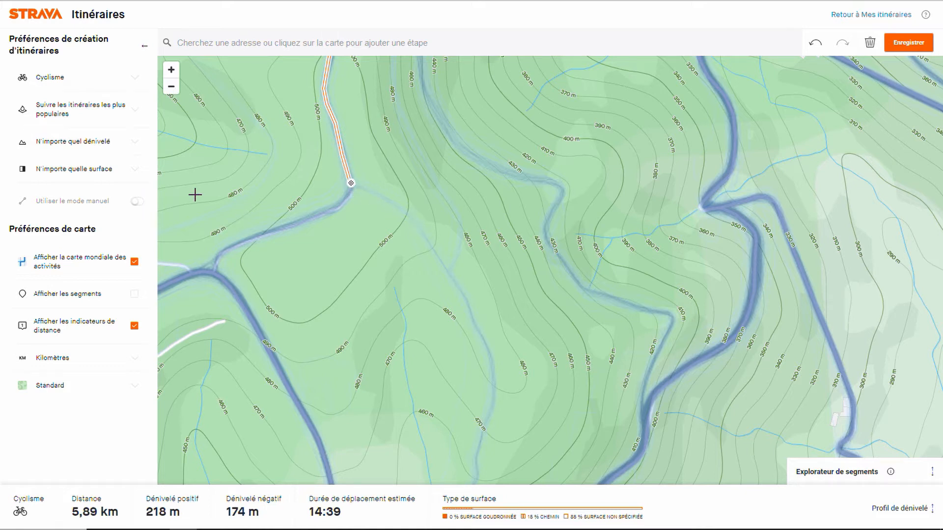
Step: Turn on manual mode, accept its warning, and draw a short straight segment from the fork onto the faint southeast path
click(138, 201)
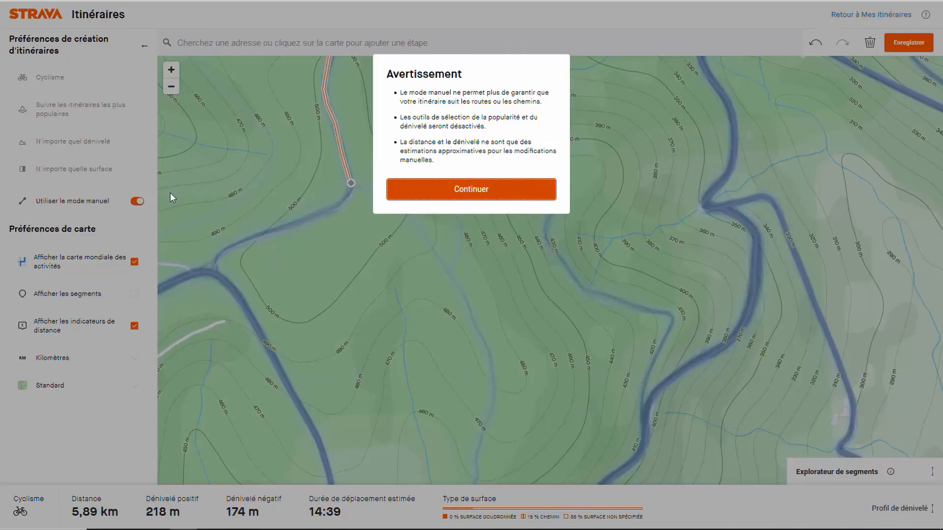
click(414, 191)
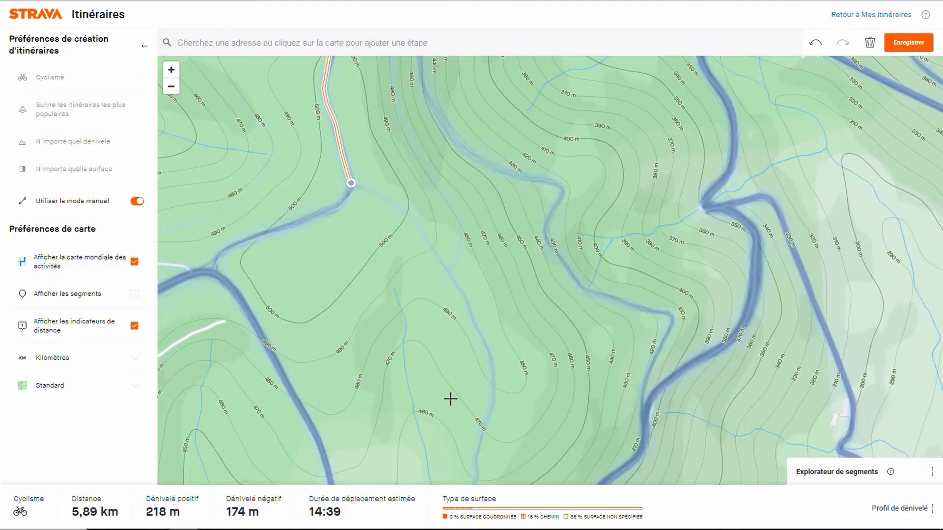
click(475, 457)
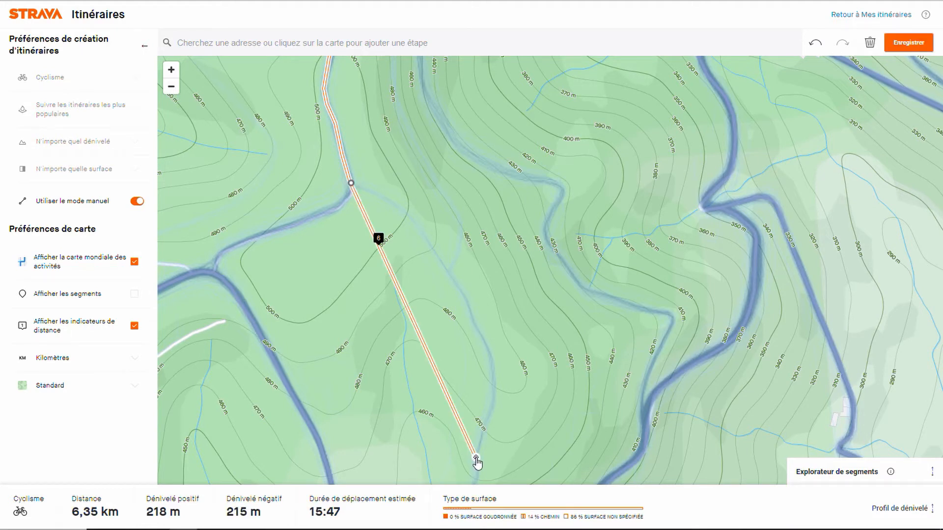
drag(475, 460, 415, 223)
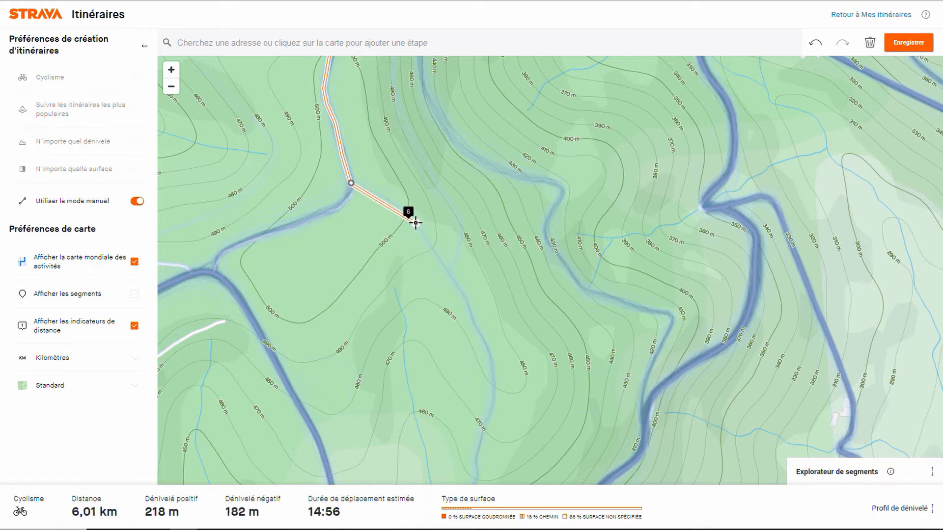
Step: Trace the faint path with straight manual segments down to the road bend, and turn manual mode off
click(465, 297)
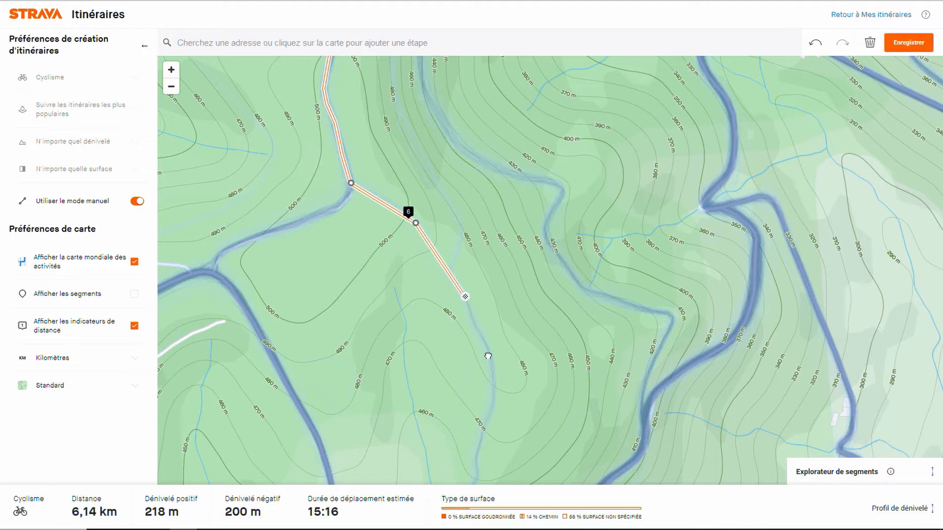
click(474, 457)
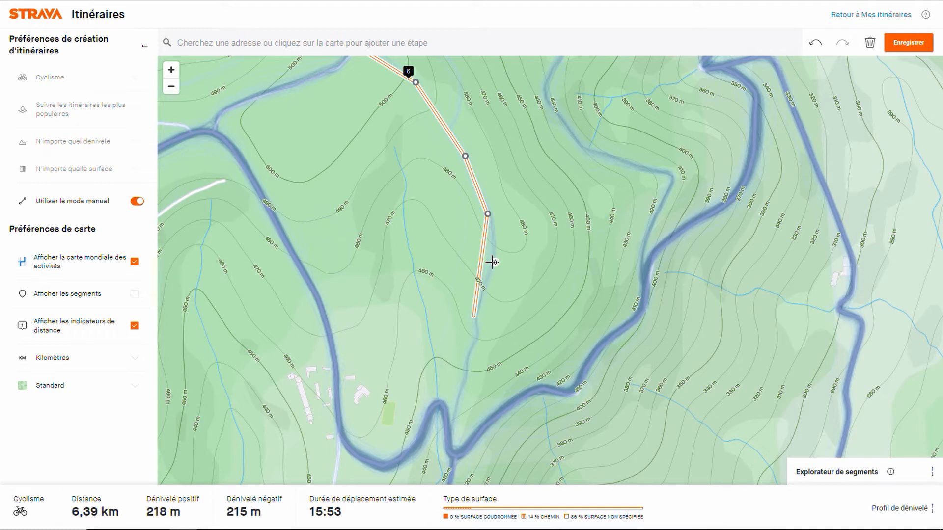
drag(492, 262, 492, 262)
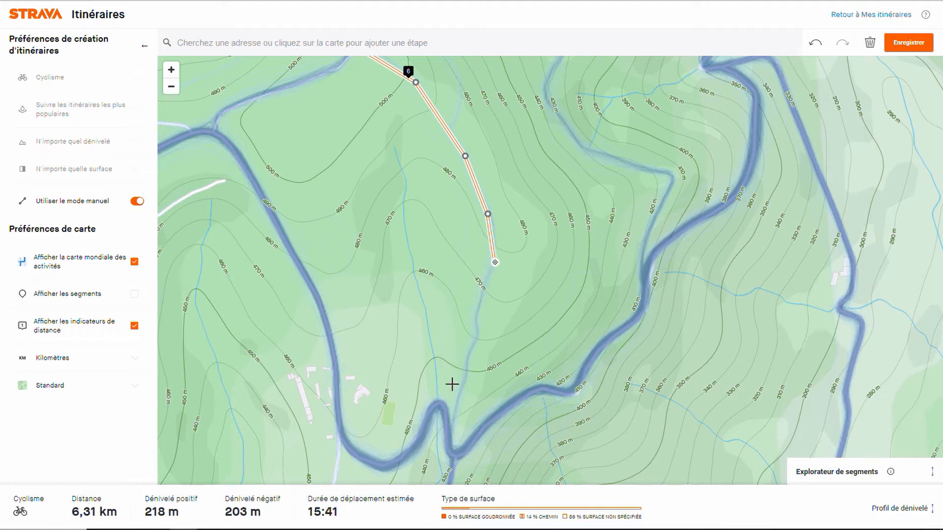
click(450, 433)
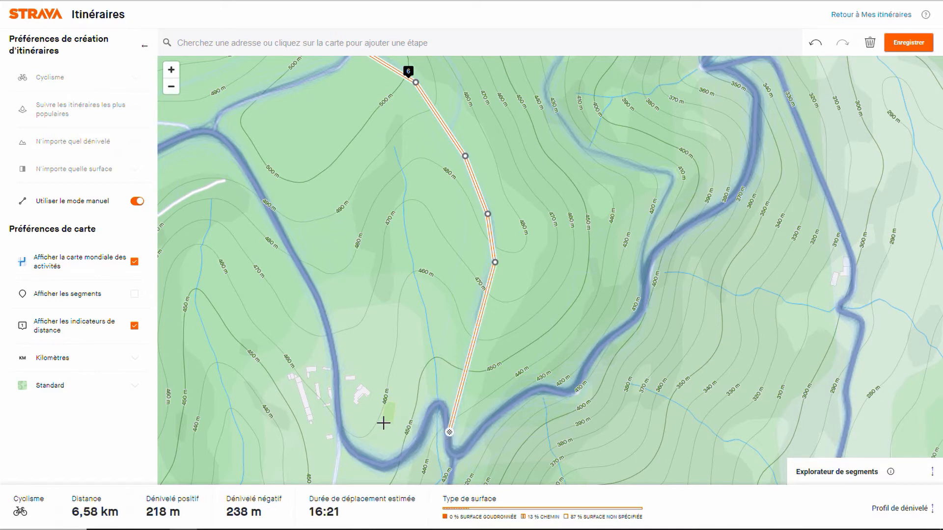
click(137, 203)
Step: Extend the route about 2.25 km south from the road bend along the ridge track
drag(352, 339, 370, 220)
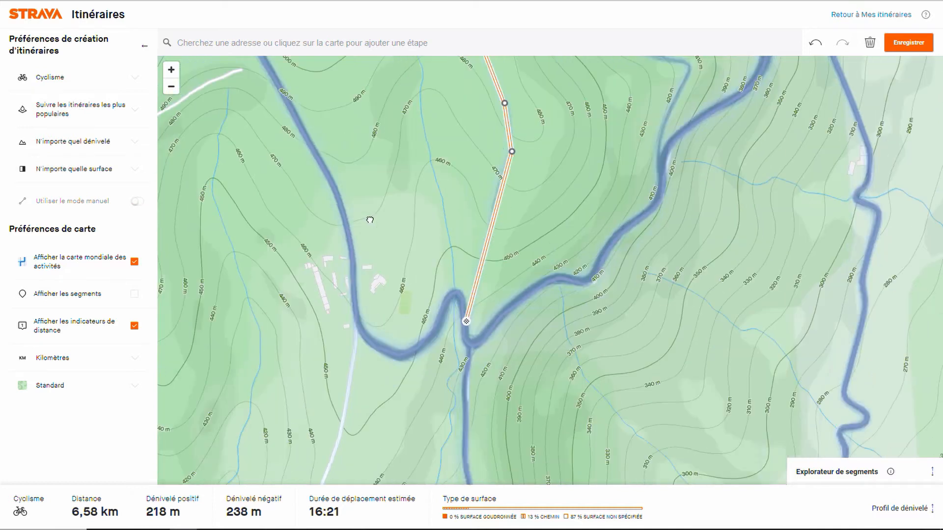
scroll(368, 217, down, 2)
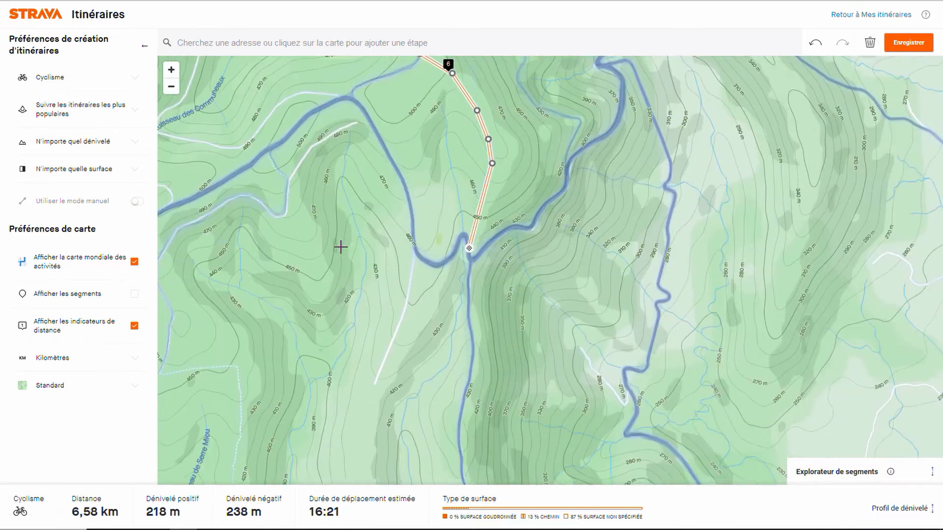
key(Down)
key(Down)
key(Down)
key(Down)
key(Down)
key(Down)
key(Down)
key(Down)
key(Down)
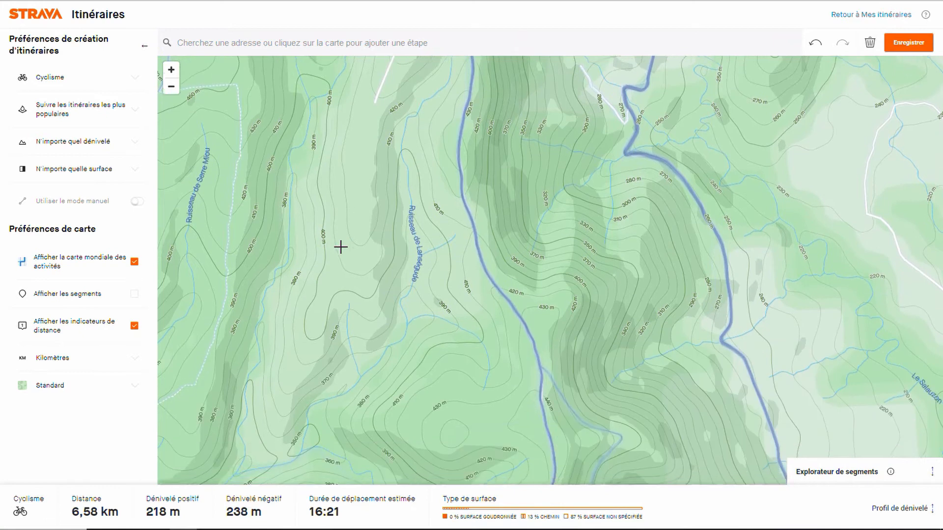
key(minus)
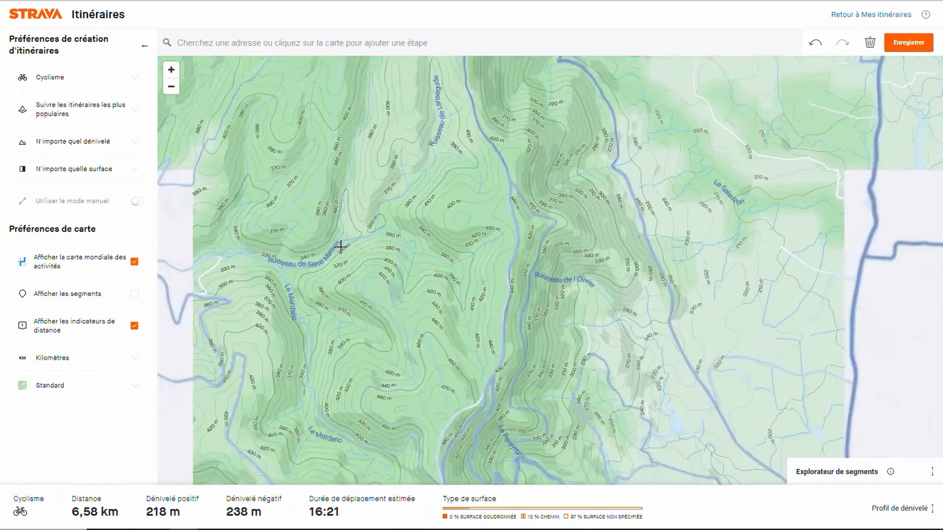
key(Up)
key(Up)
key(Up)
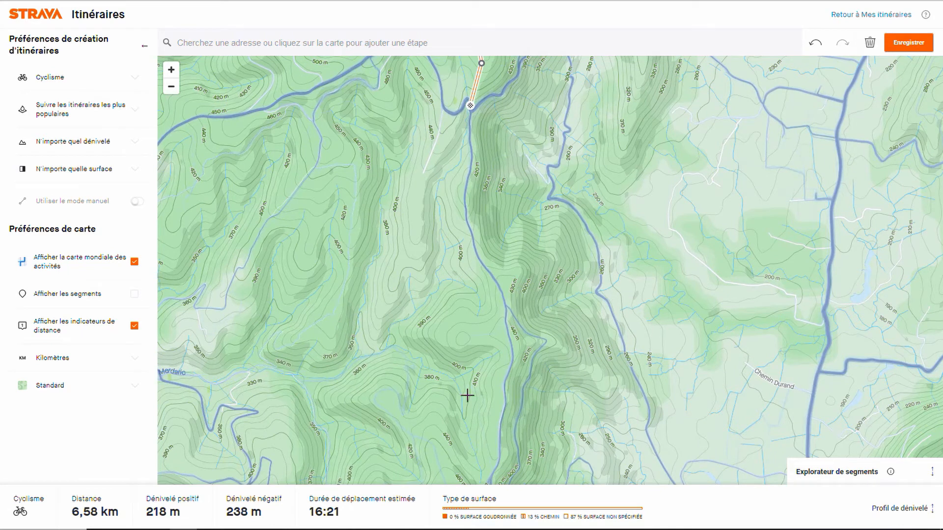
click(498, 461)
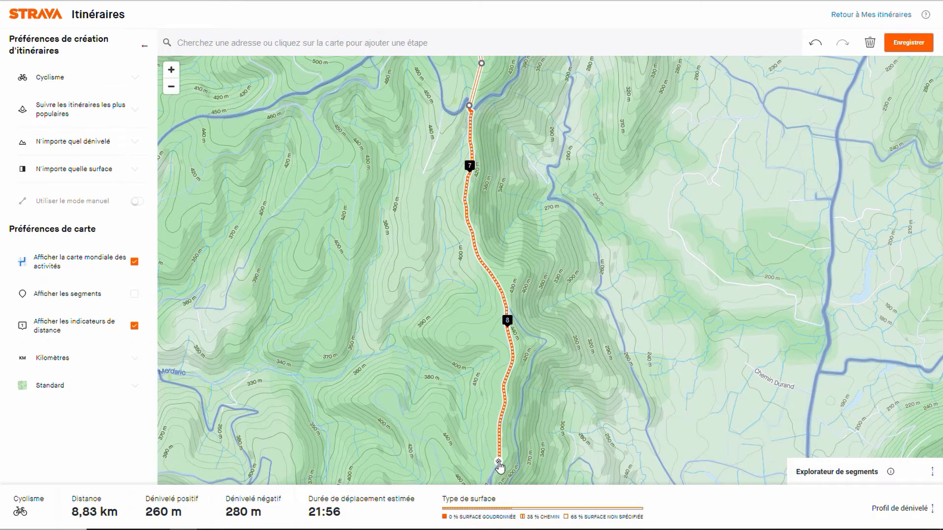
Step: Extend the route farther south along the ridge track west of Valvignères, up to the next track junction
key(Down)
key(Down)
key(Down)
key(Down)
key(Down)
key(Down)
key(Down)
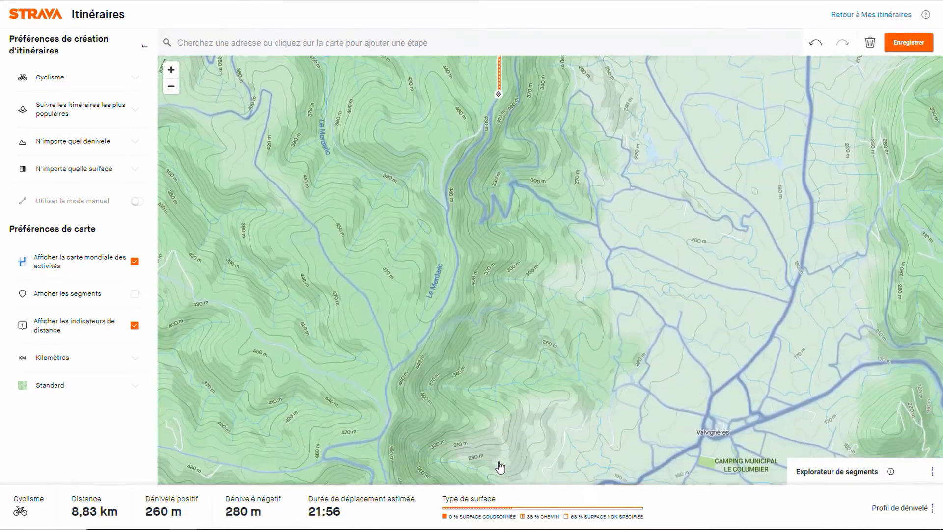
scroll(449, 421, up, 2)
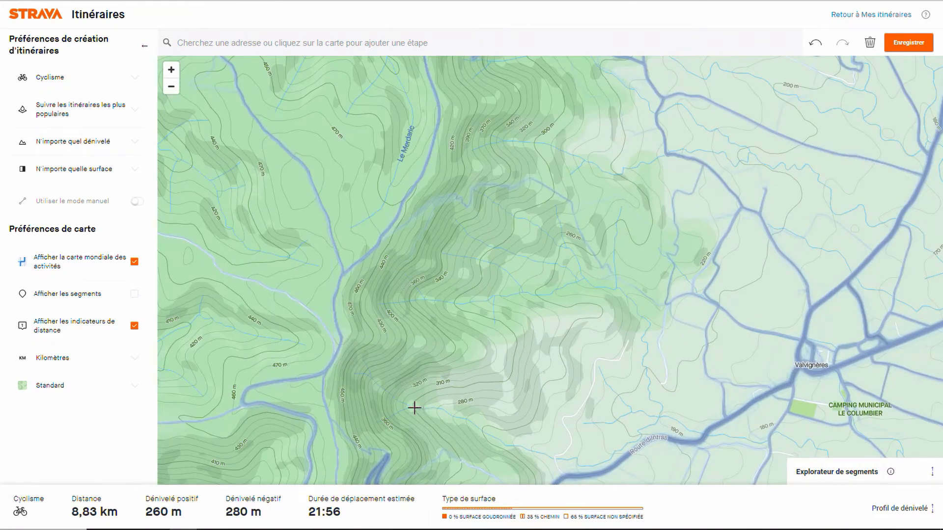
scroll(421, 408, down, 2)
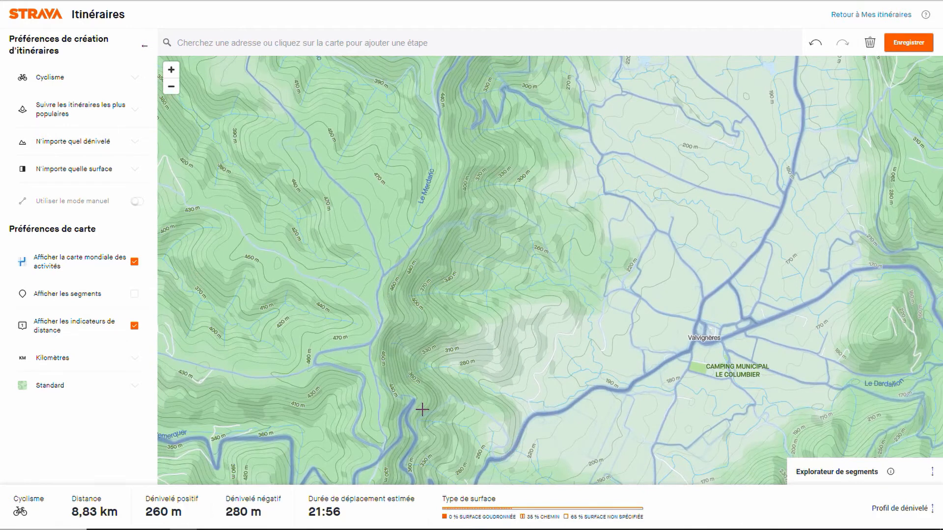
scroll(422, 409, down, 2)
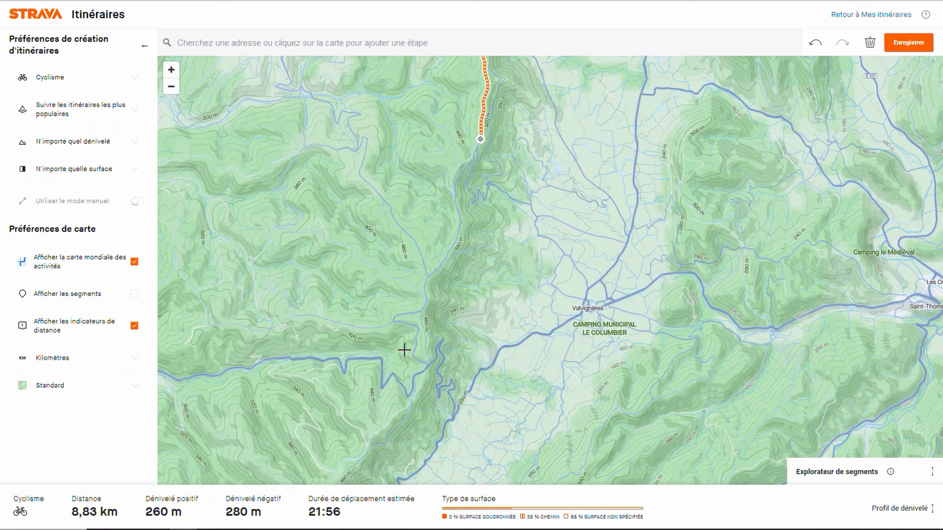
click(423, 311)
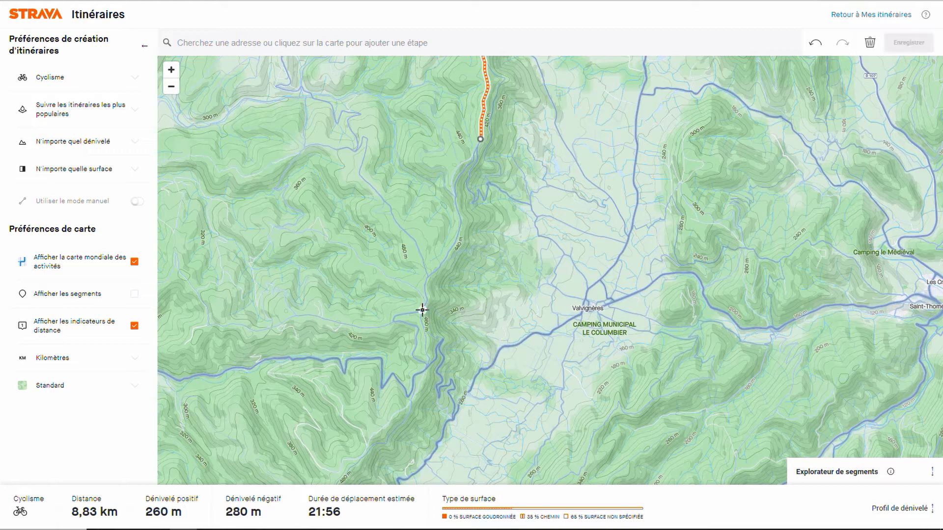
Step: Examine the heatmap tracks south of the route's end point, down to the road hairpin west of Route d'Intras
key(plus)
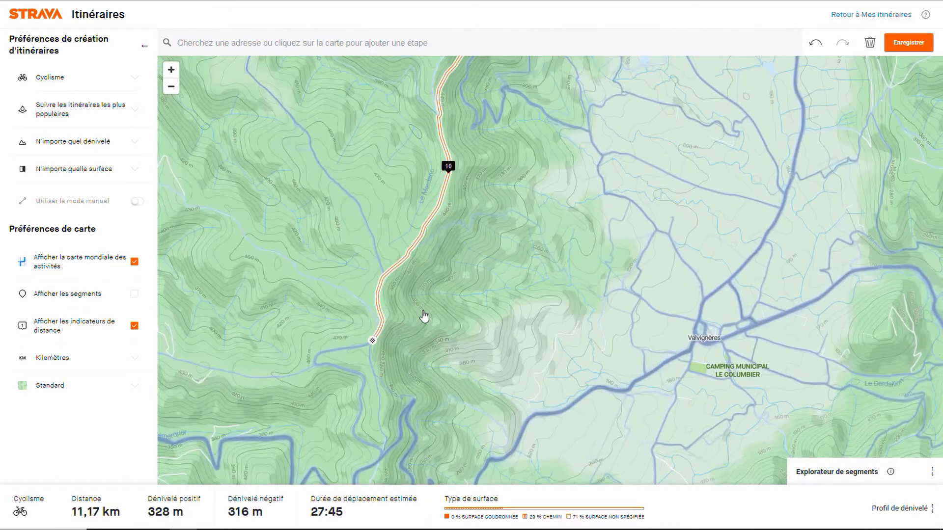
key(Down)
key(Down)
key(plus)
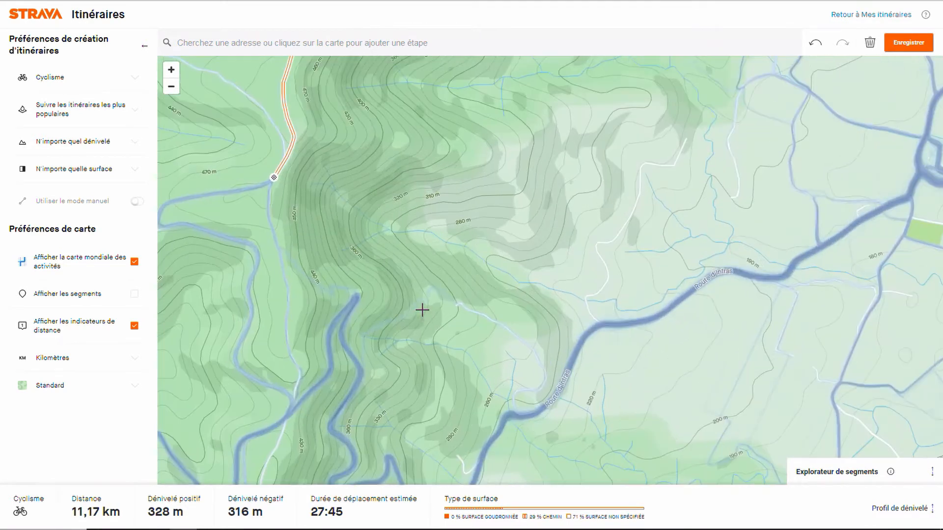
key(Left)
key(Left)
key(Left)
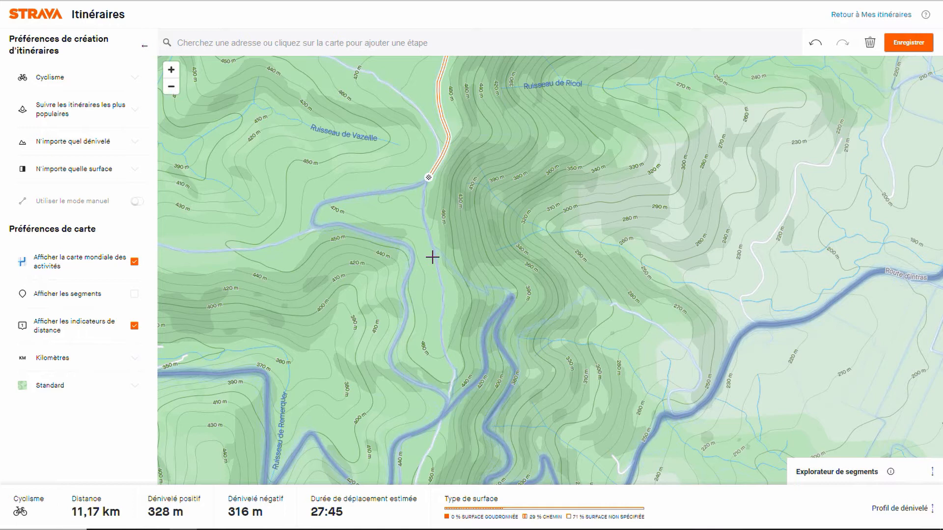
scroll(432, 256, up, 2)
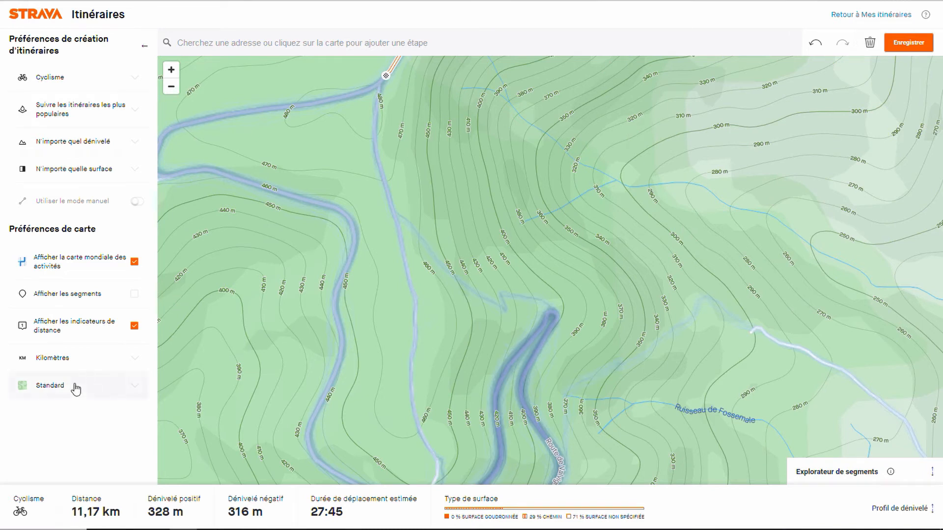
Step: Switch the map style to Satellite, hide the global heatmap, and examine the tracks between the route's end and the road hairpin
click(56, 385)
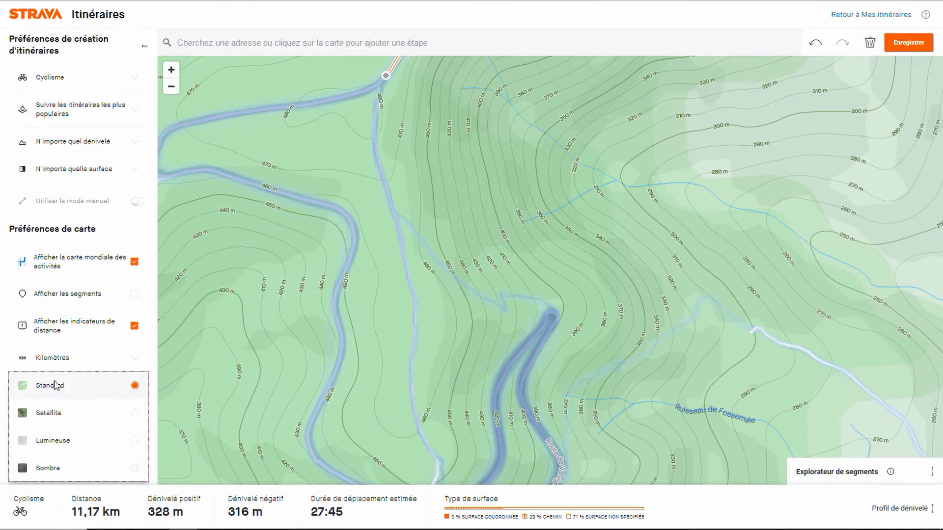
click(61, 414)
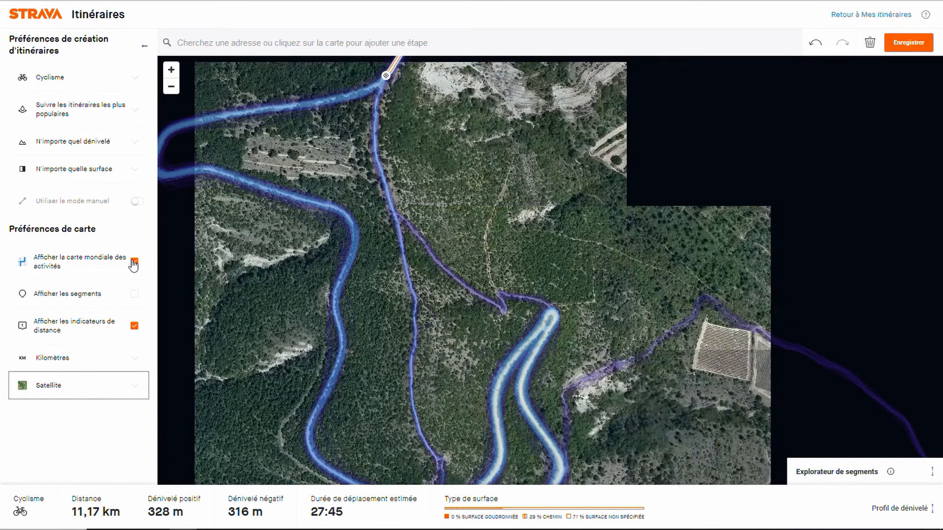
click(134, 262)
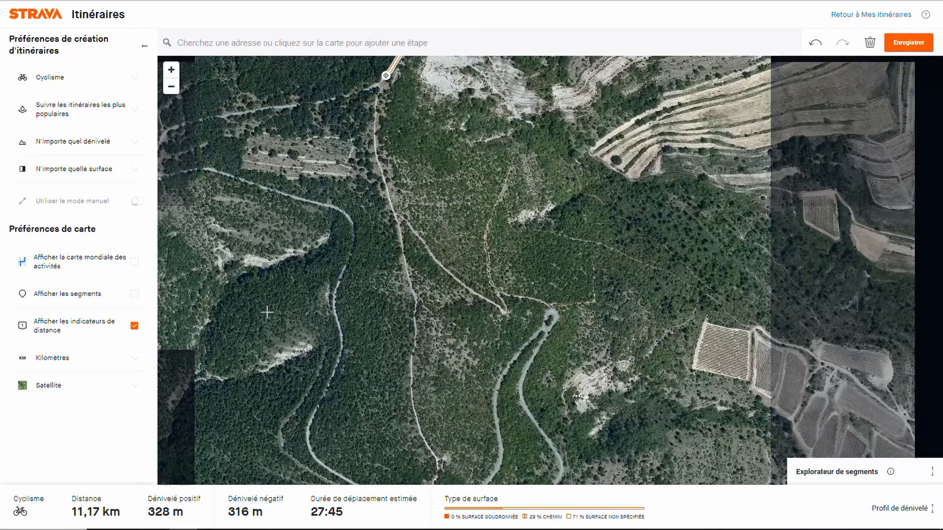
drag(360, 339, 382, 348)
scroll(383, 348, up, 3)
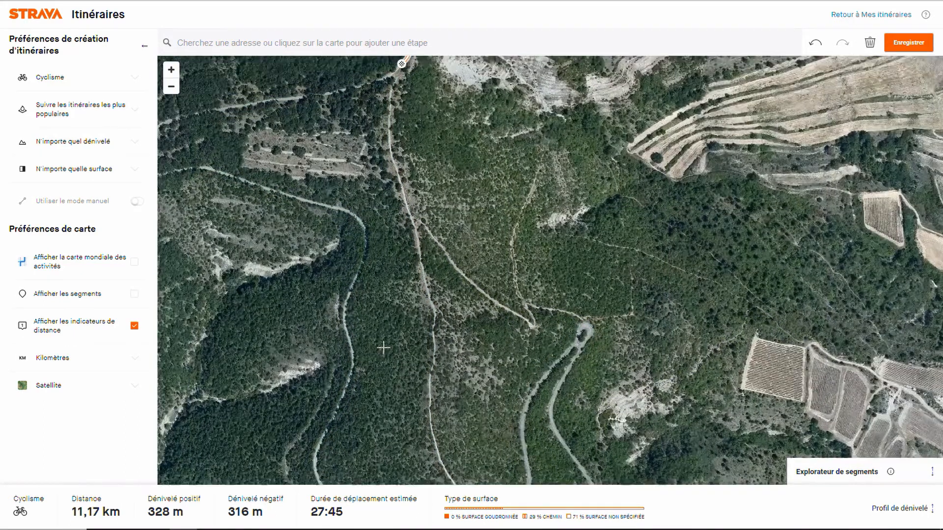
Step: Examine the satellite view of the tracks from the route's end south to the road junction below the hairpin
key(Left)
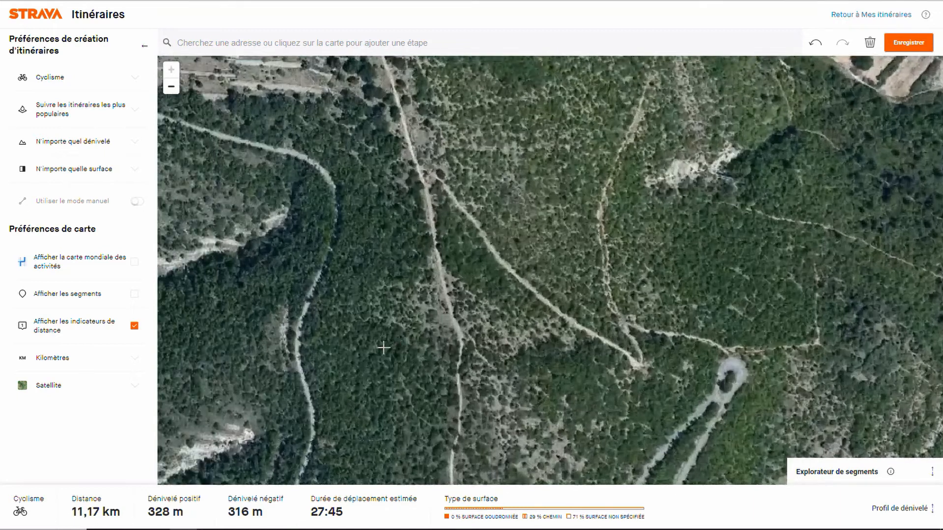
key(Up)
key(Up)
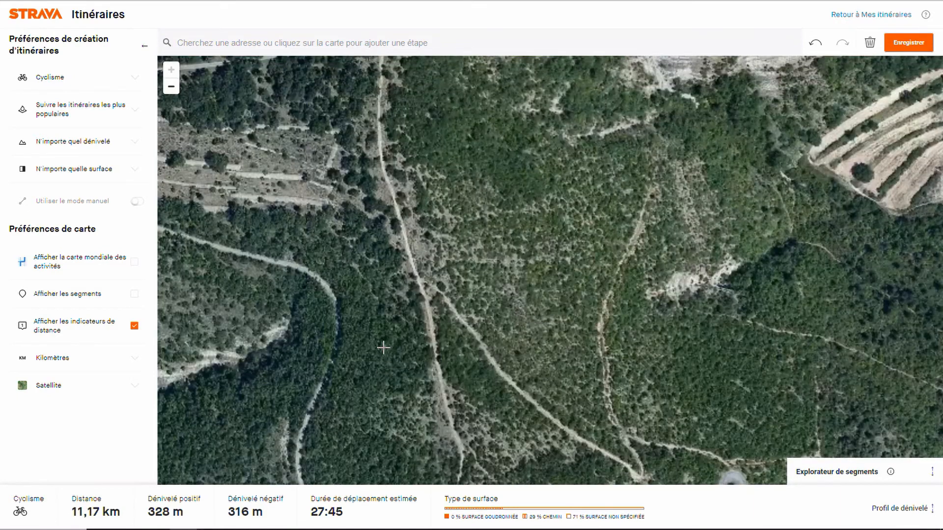
key(Up)
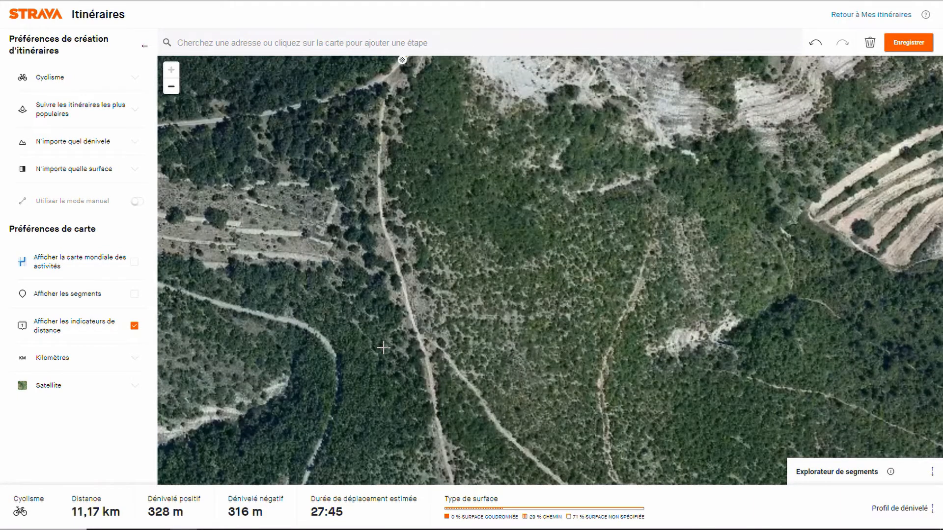
key(Down)
key(Down)
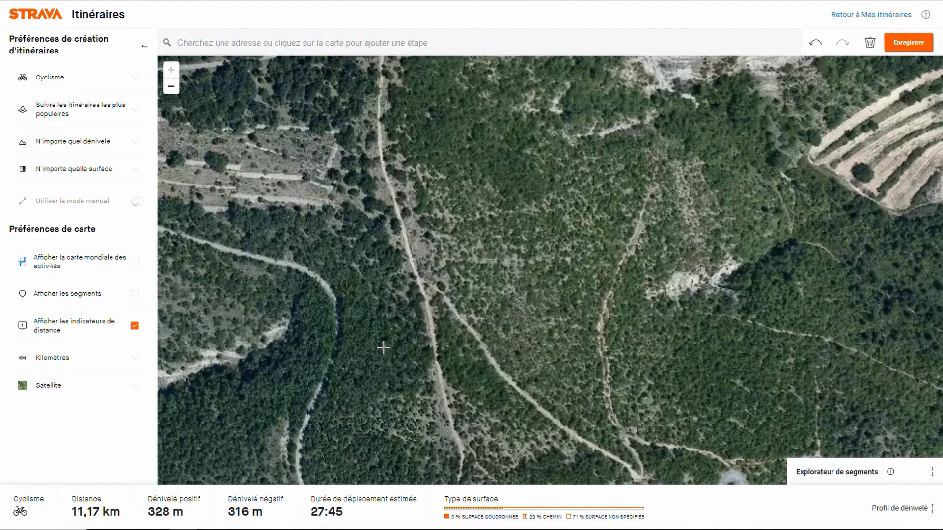
key(Down)
key(Down)
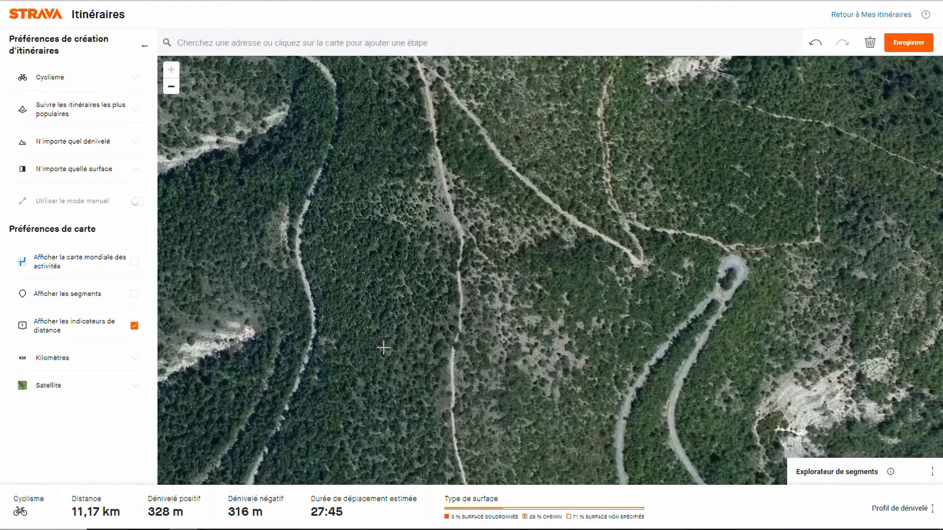
key(Down)
key(Down)
key(Down)
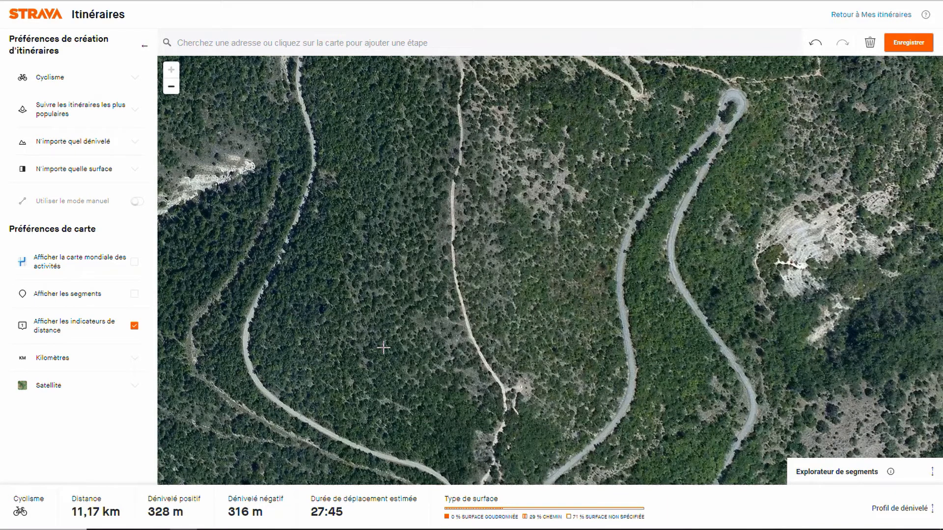
scroll(384, 347, down, 3)
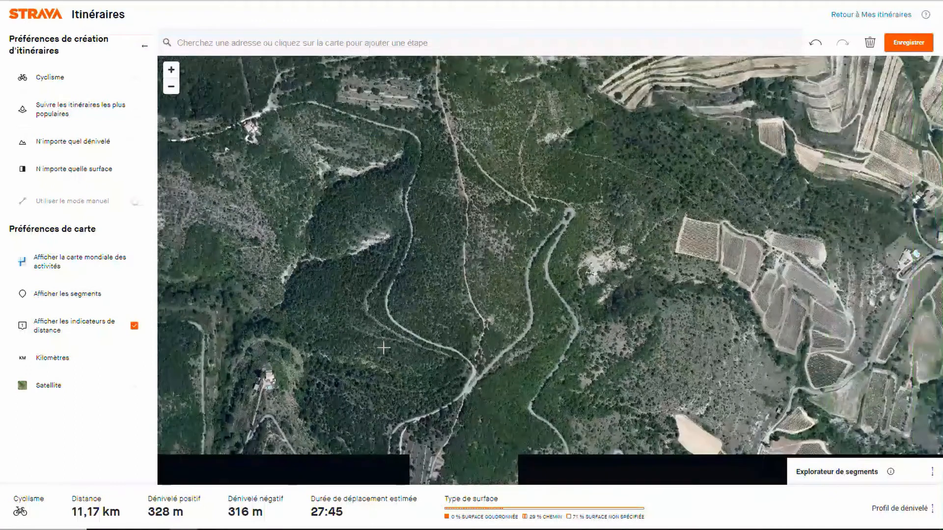
scroll(384, 347, down, 2)
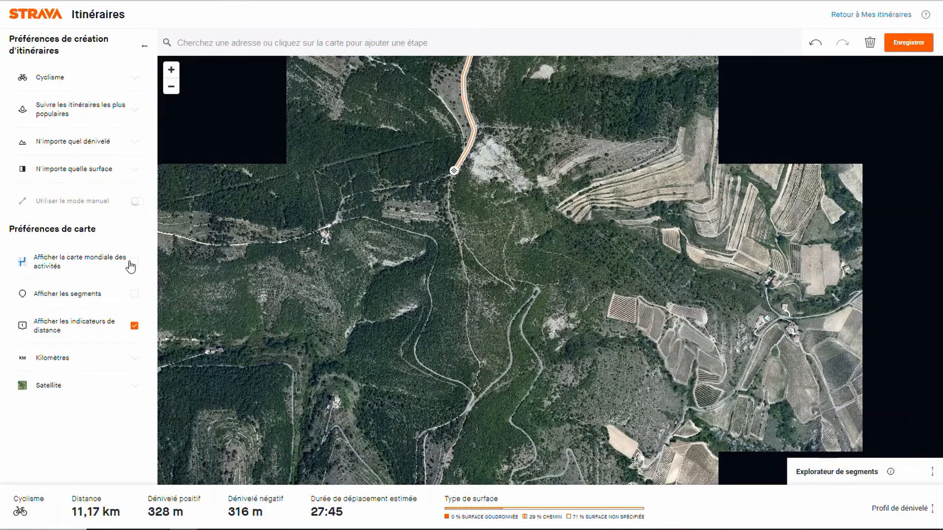
Step: Show the global heatmap and extend the route about 1.2 km south along the ridge track, past the road junction, to the next track fork
click(135, 263)
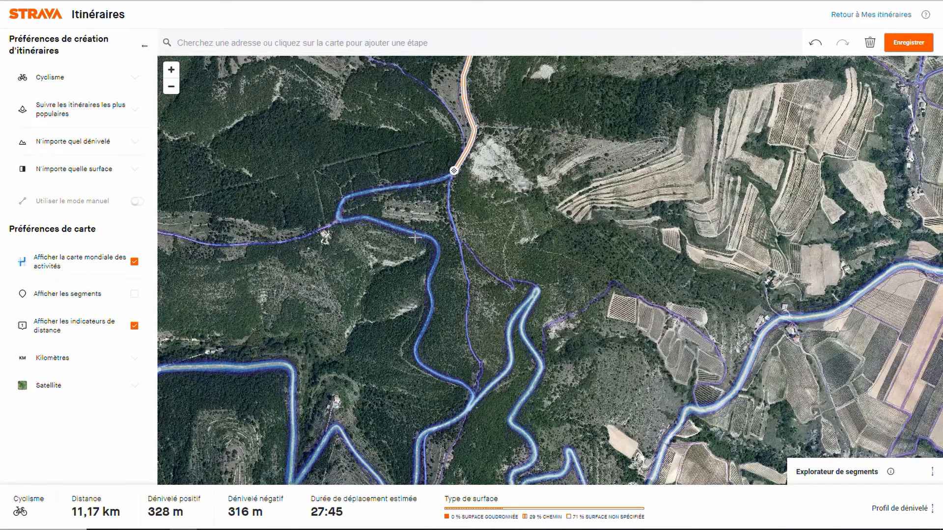
click(466, 322)
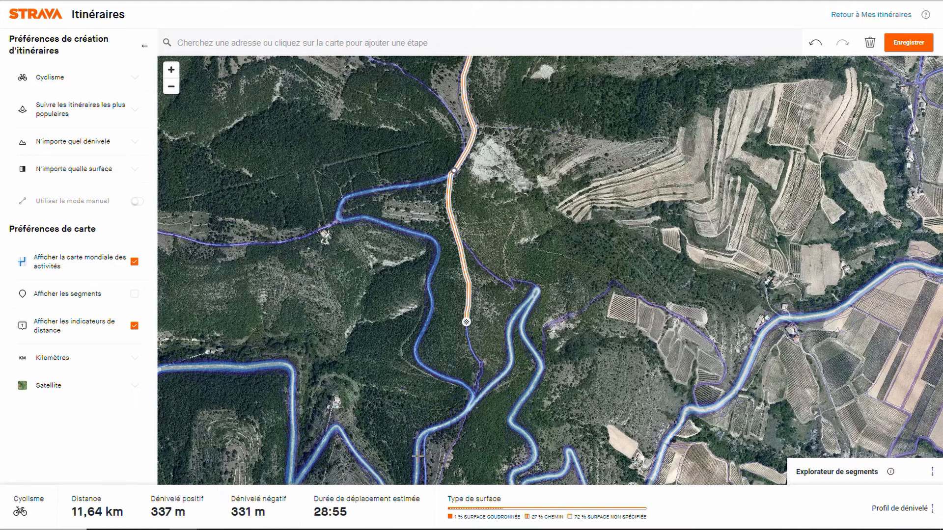
key(Down)
key(Down)
key(Down)
key(Down)
key(Down)
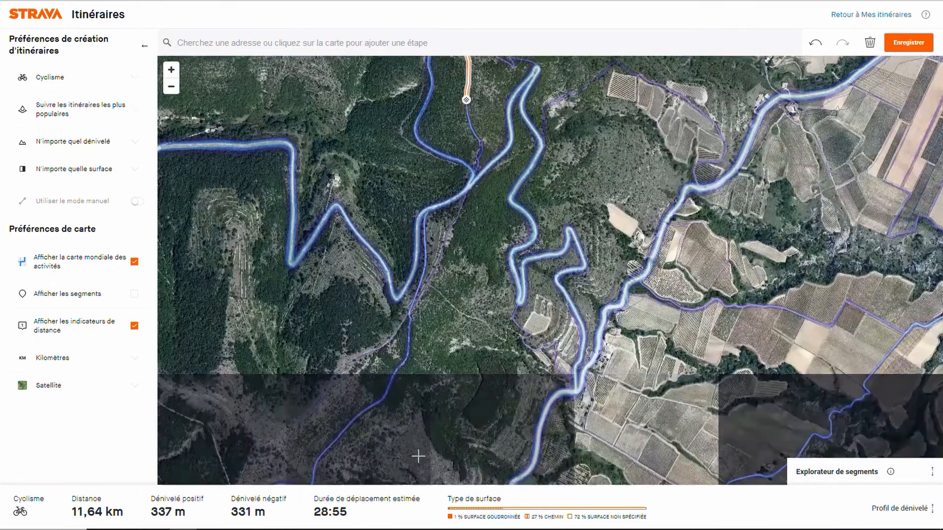
key(Down)
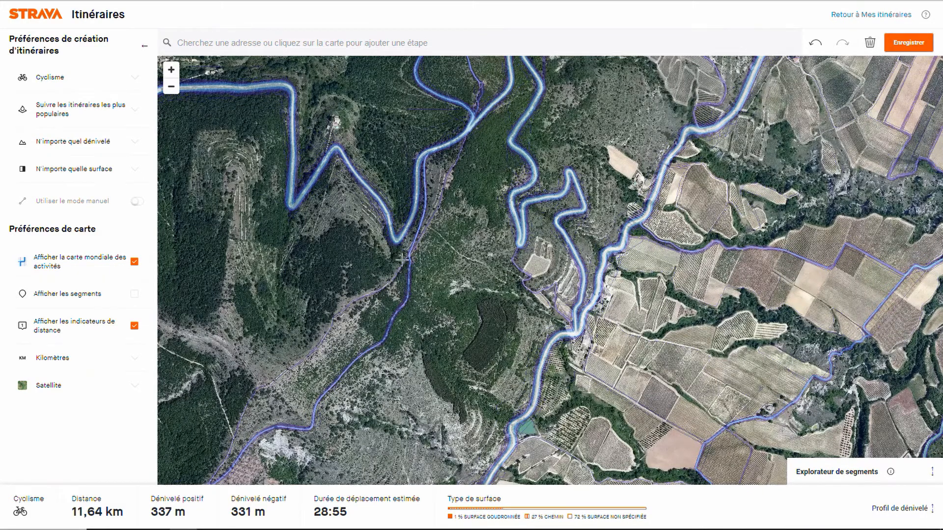
click(409, 255)
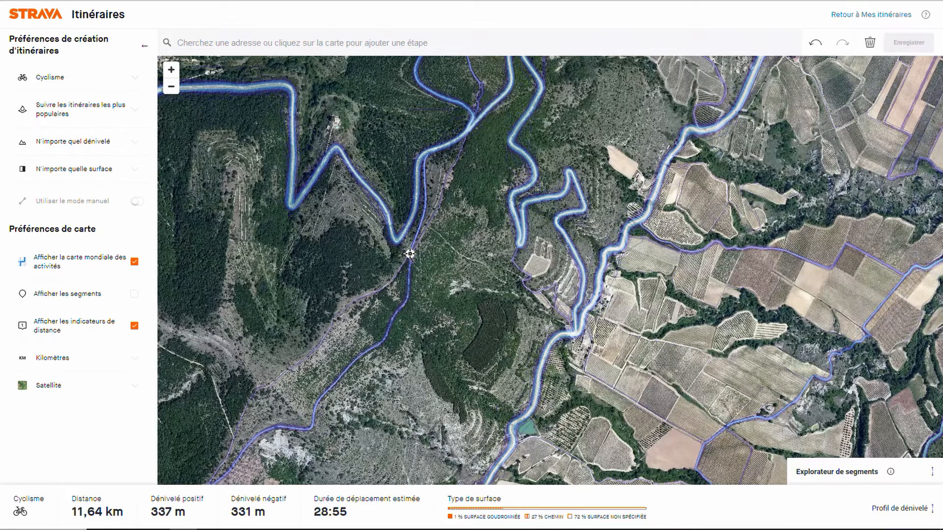
Step: Switch the map style to Standard and compare the two tracks southwest of the route's end with and without the global heatmap
click(58, 386)
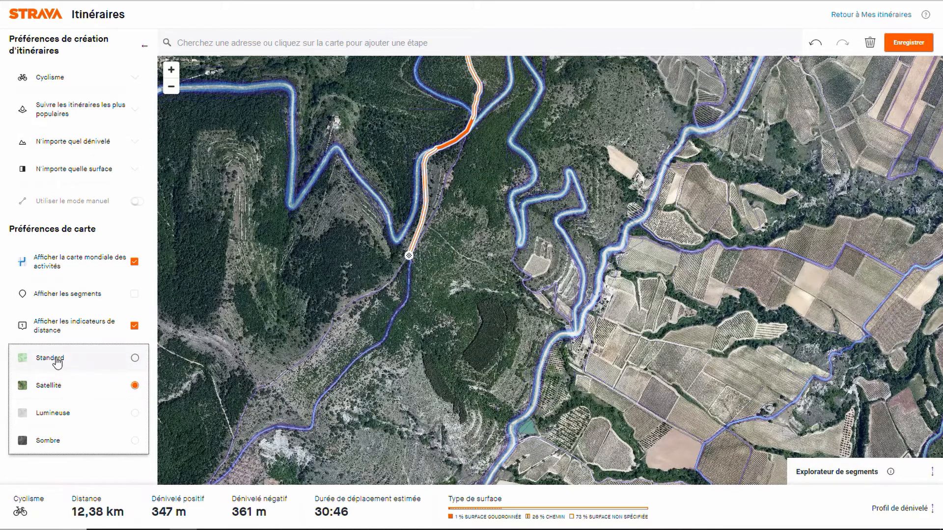
click(58, 361)
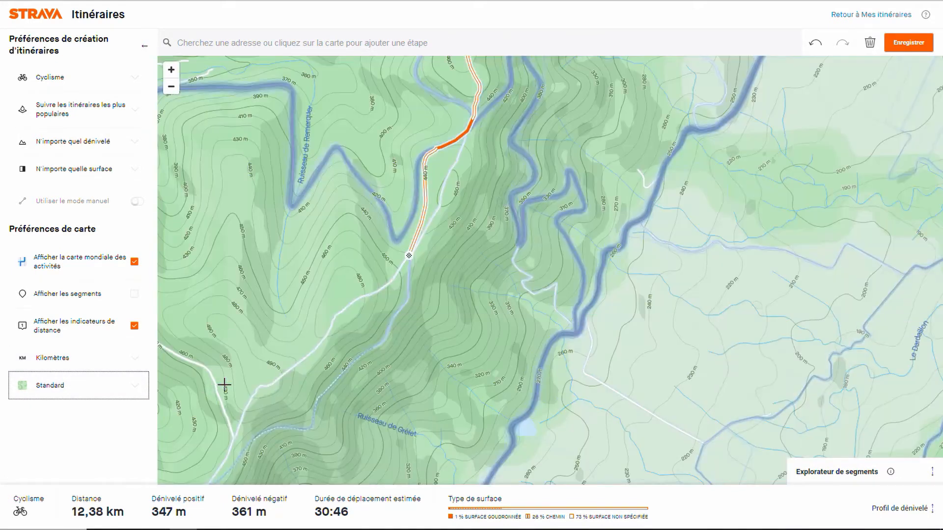
drag(242, 385, 396, 358)
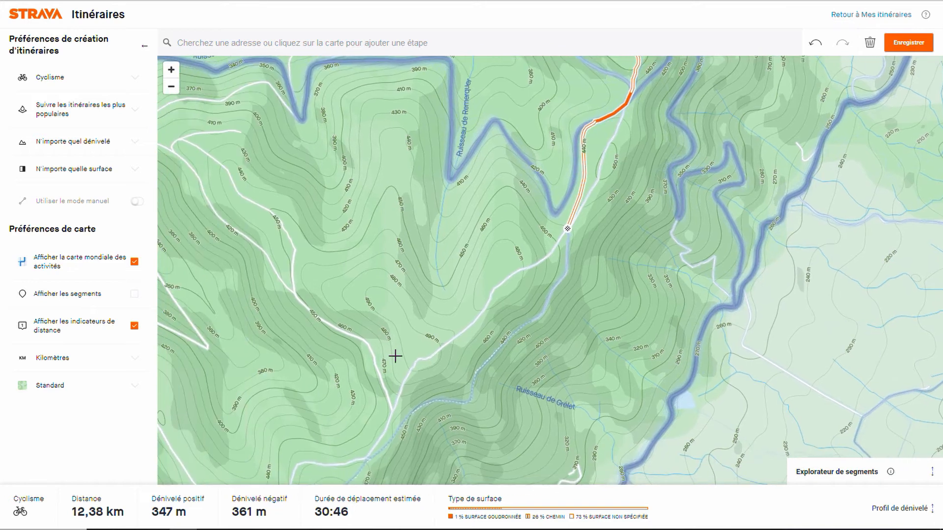
scroll(395, 356, up, 3)
scroll(396, 356, up, 2)
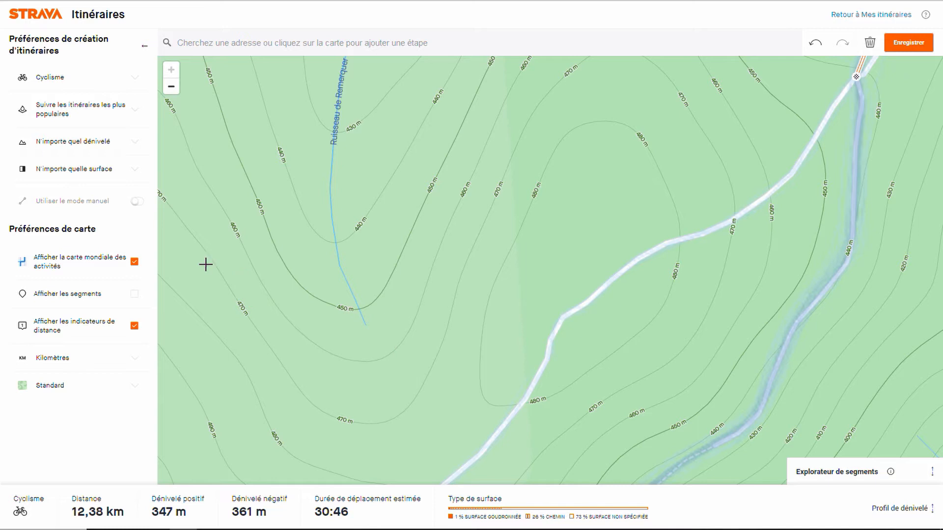
click(134, 263)
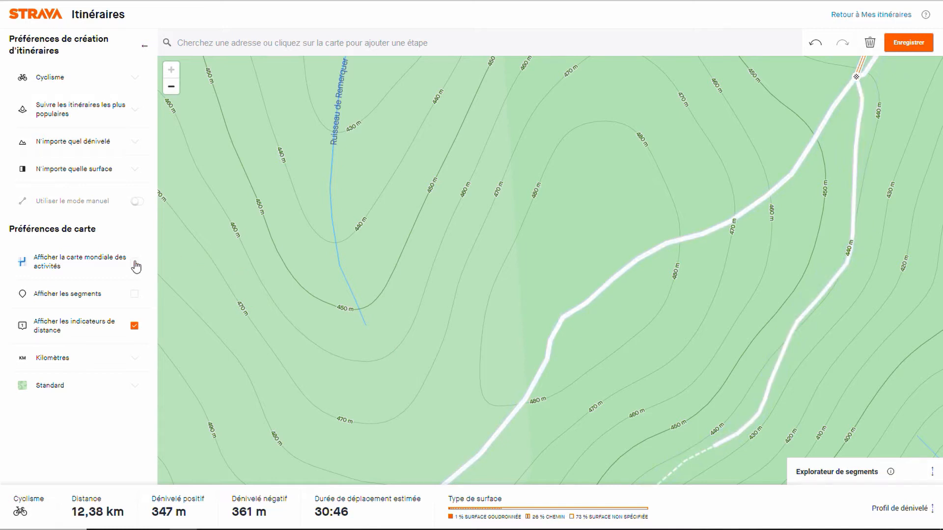
click(135, 263)
Step: Switch the map style to Satellite, hide the global heatmap, and inspect the two tracks beyond the fork
click(60, 385)
click(47, 414)
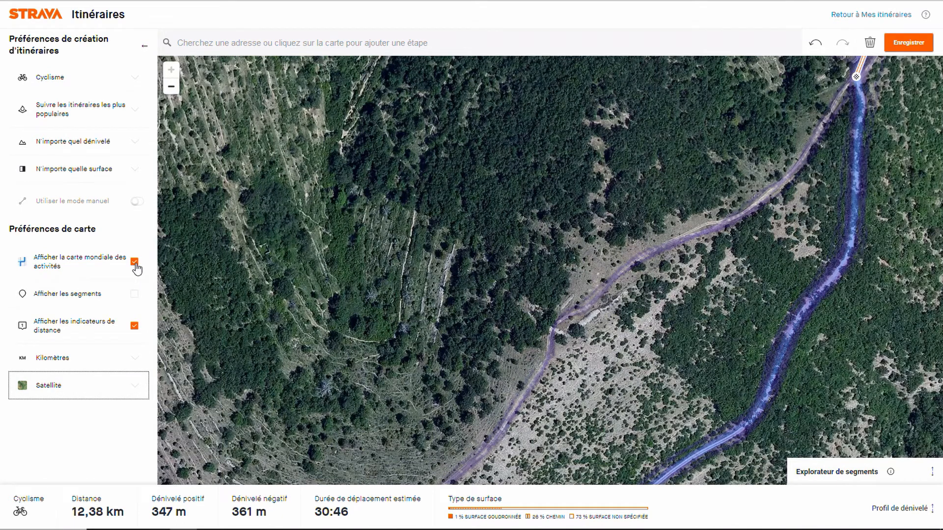
click(135, 263)
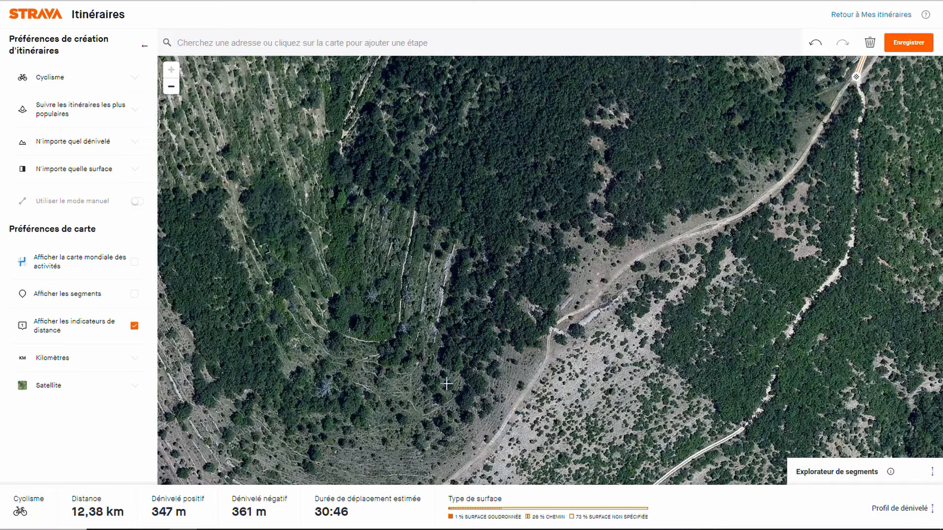
drag(523, 358, 528, 369)
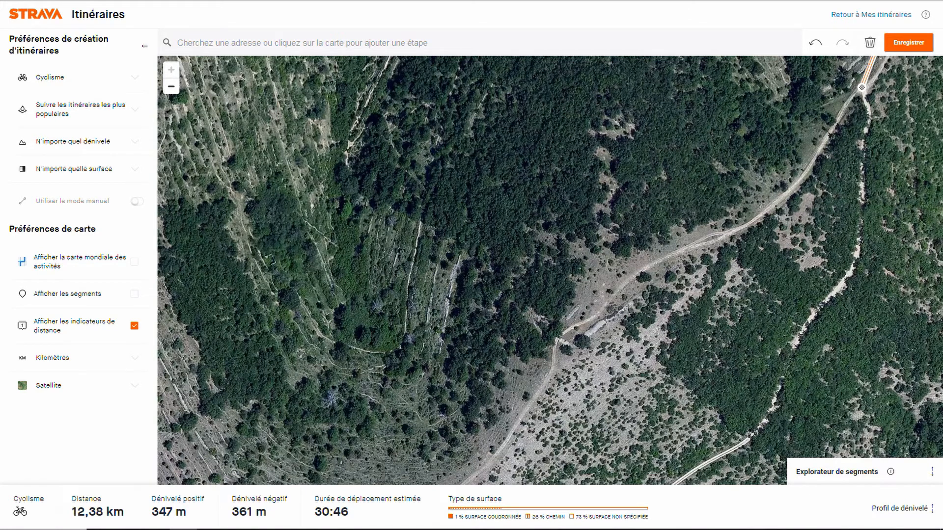
Step: Set the map style back to Standard and show the global heatmap around the route's end
click(61, 390)
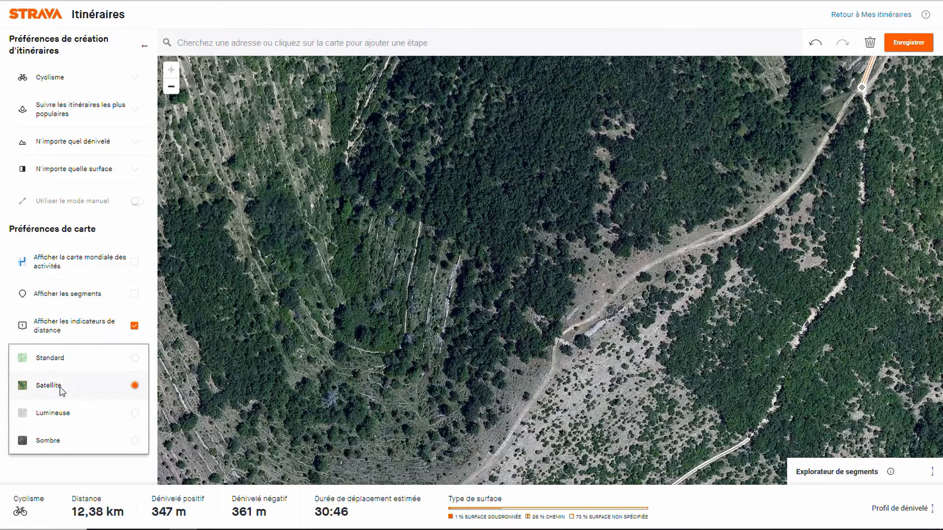
click(54, 361)
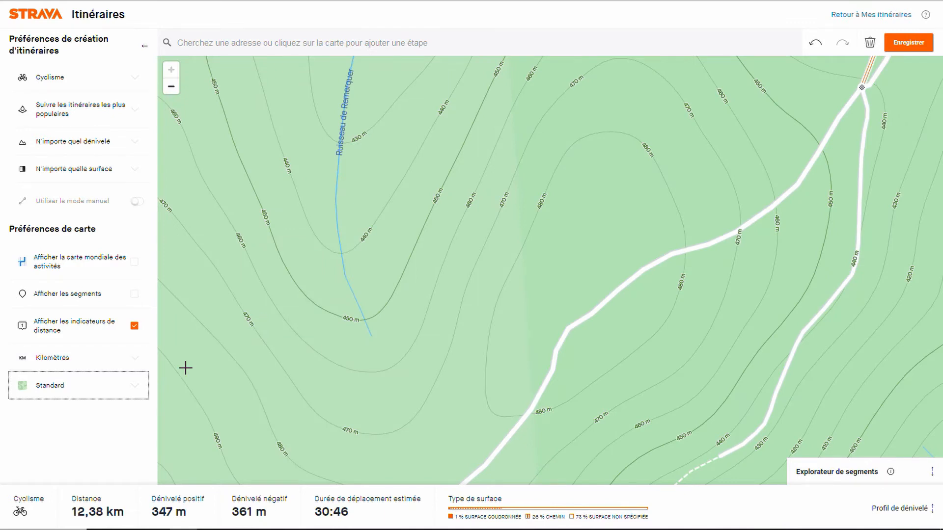
drag(330, 362, 346, 364)
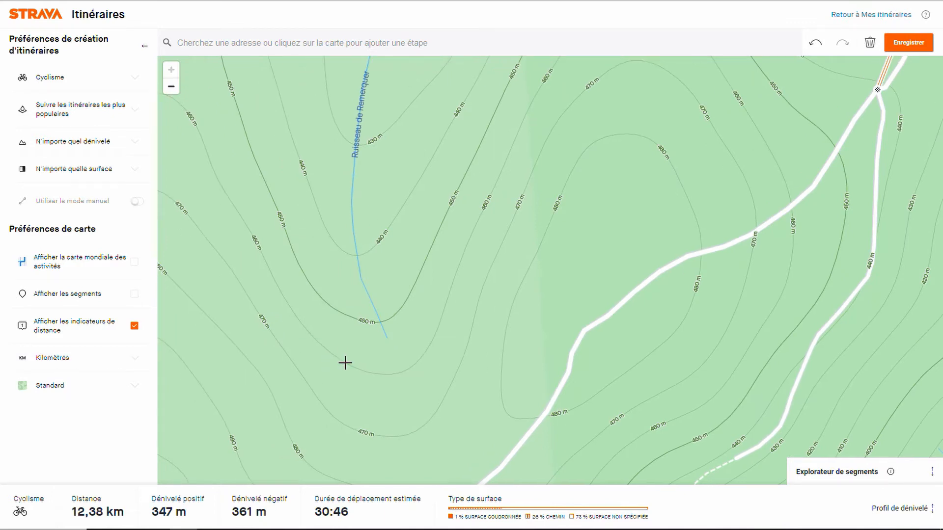
scroll(345, 363, down, 3)
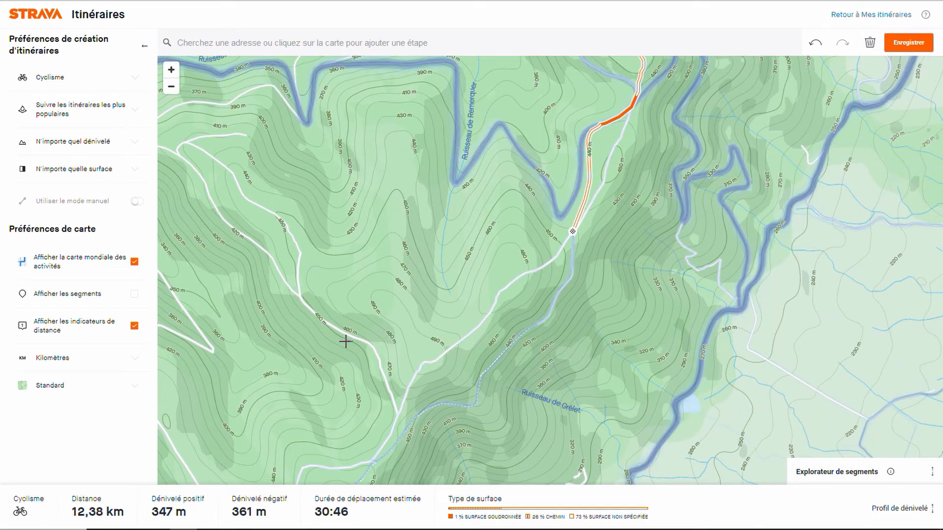
Step: Extend the route about 1 km southwest along the western, higher track to where it rejoins the eastern one
click(441, 357)
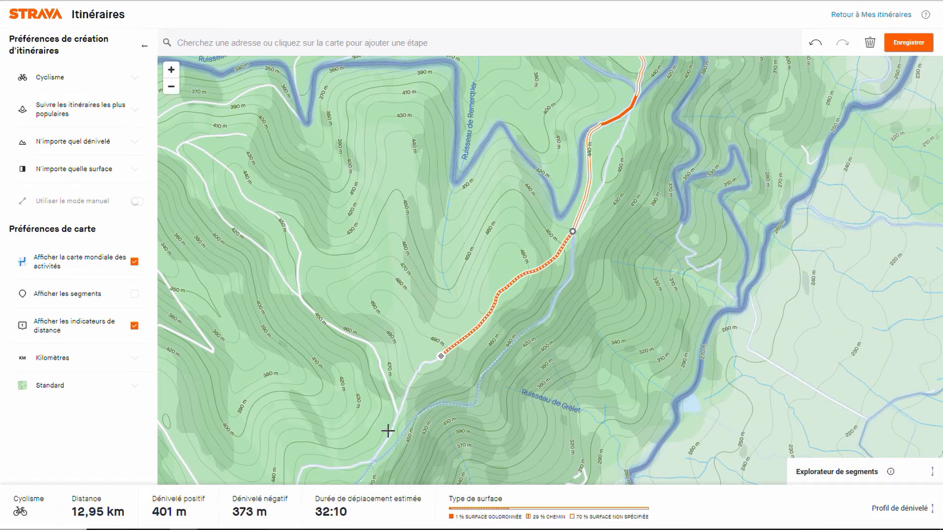
click(370, 461)
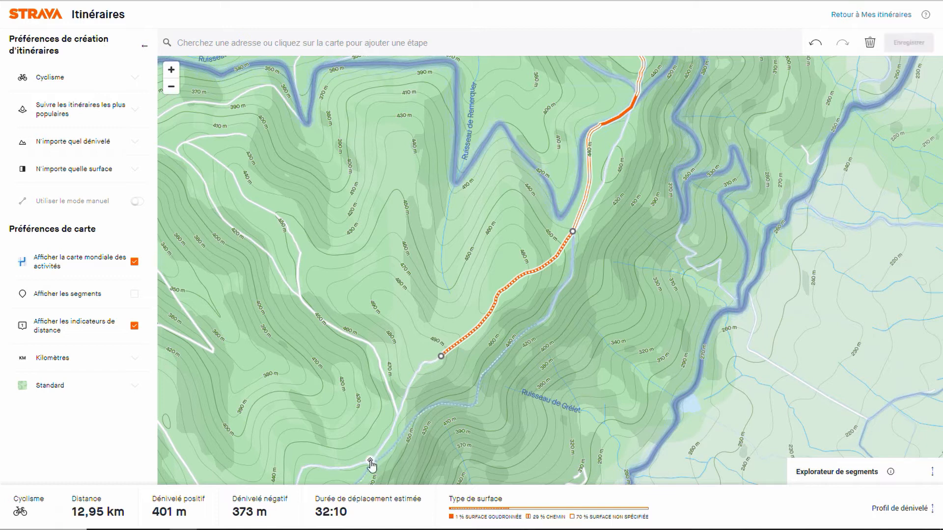
drag(343, 430, 434, 163)
scroll(434, 163, up, 5)
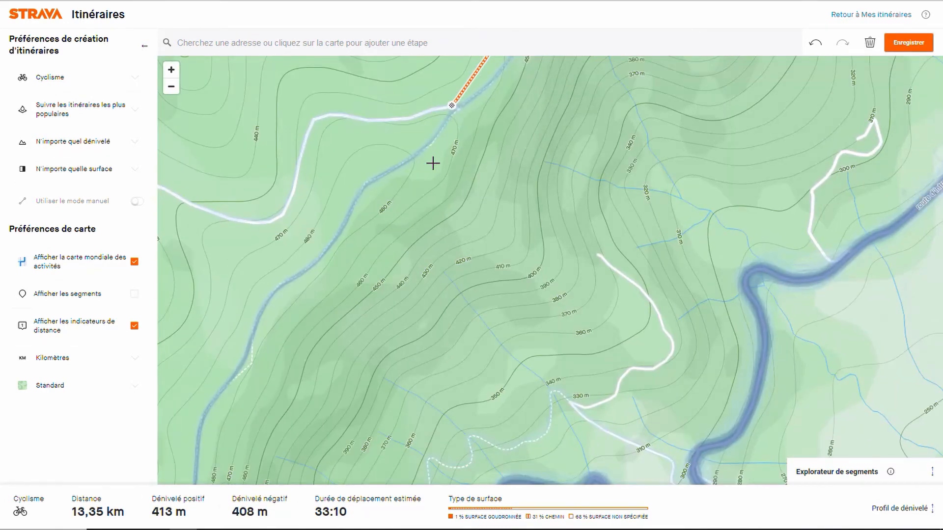
Step: Extend the route about 3.3 km southwest and then south along the ridge track shown on the heatmap
scroll(434, 163, down, 3)
scroll(434, 163, down, 3)
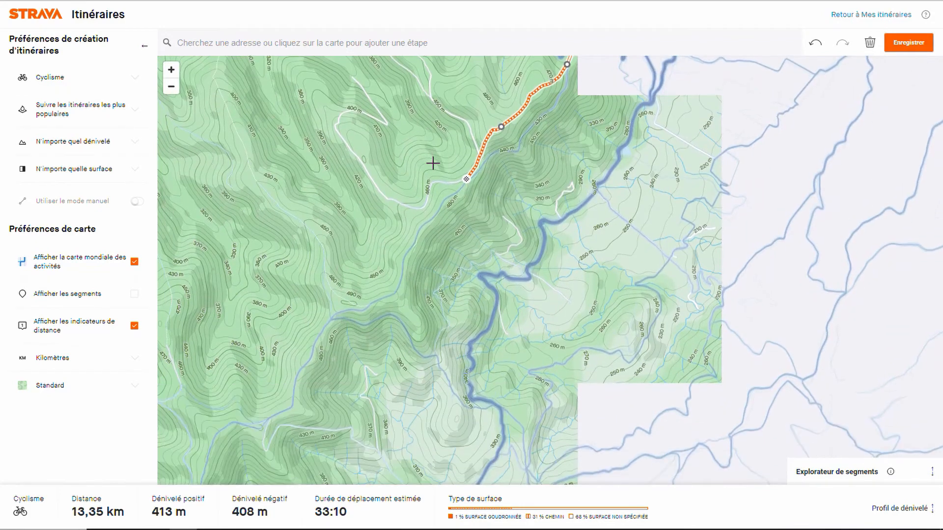
key(Left)
key(Left)
key(Left)
key(Down)
key(Down)
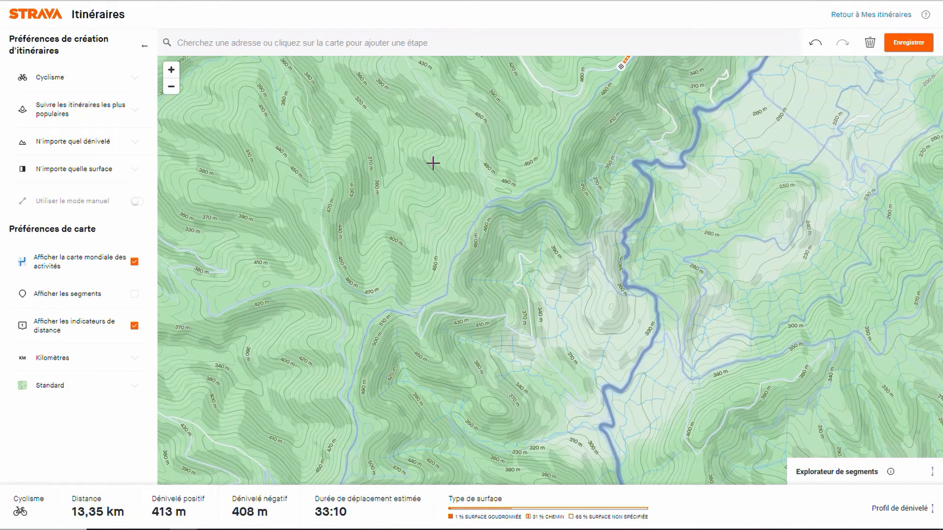
click(346, 466)
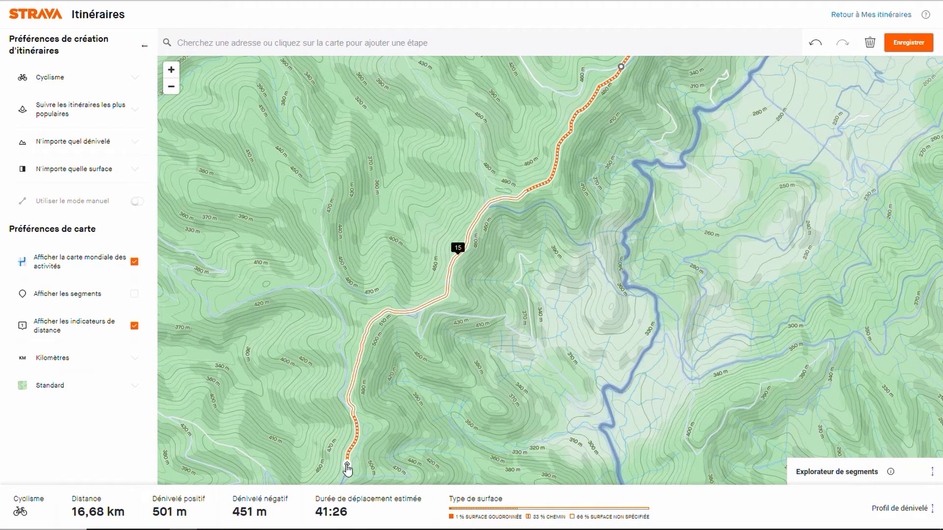
Step: Extend the route about 2.7 km south along the ridge track to the junction west of Gras, just above La Nègue
key(Down)
key(Down)
key(Down)
key(Down)
key(Down)
key(Down)
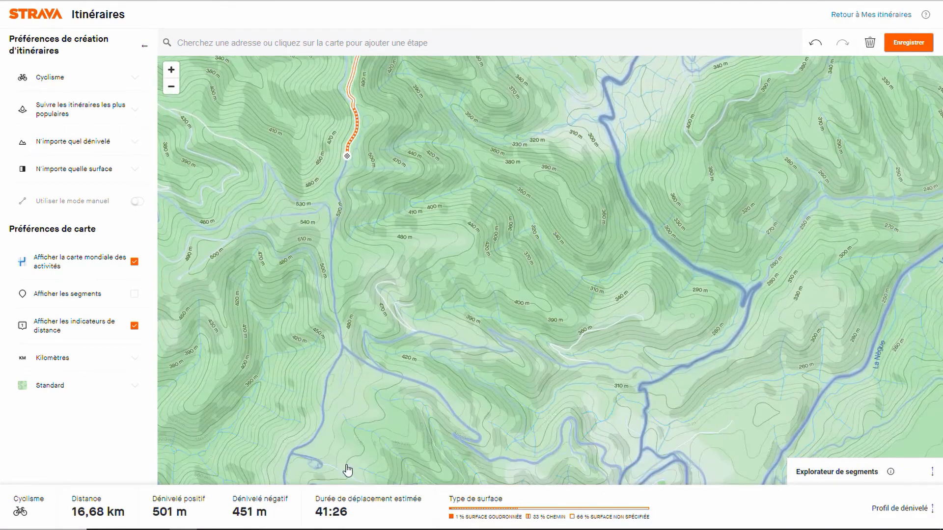
key(Down)
key(Down)
key(Down)
key(Left)
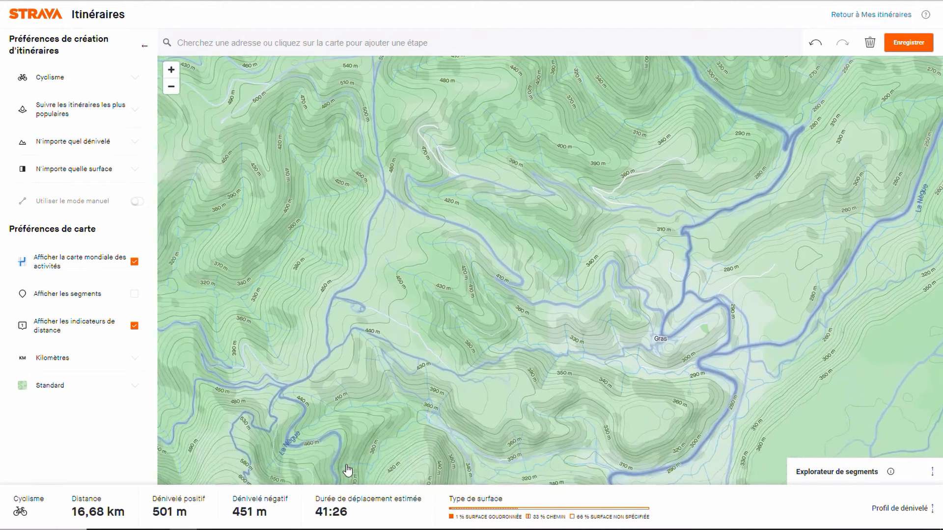
key(Left)
key(Left)
key(Left)
key(Left)
key(Down)
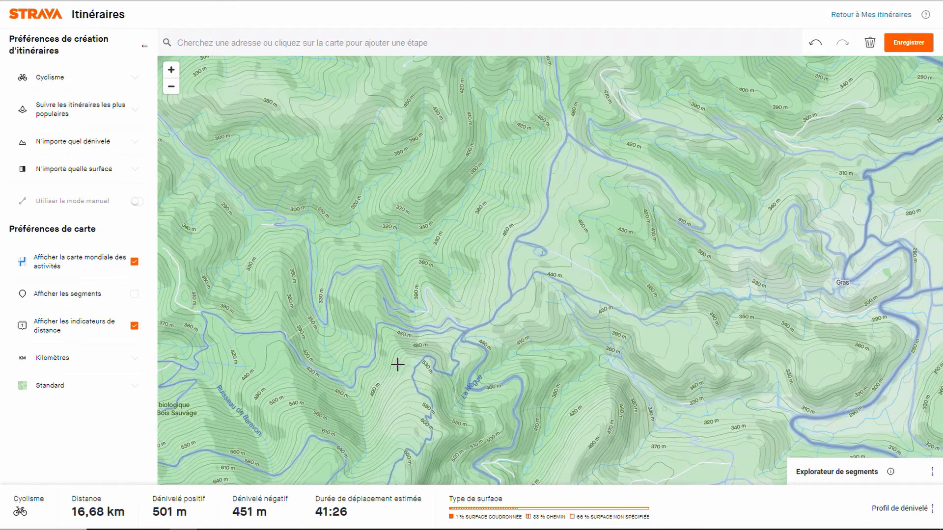
click(468, 335)
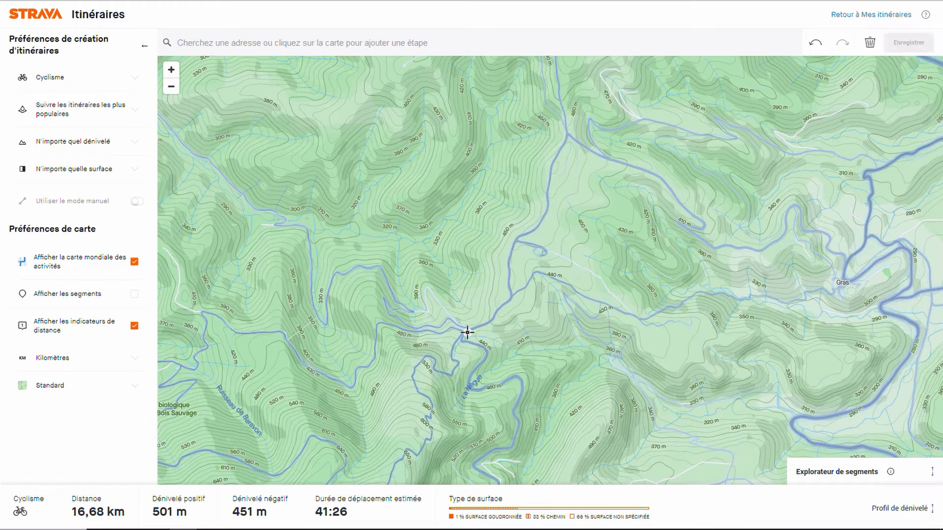
key(Up)
key(Up)
key(Up)
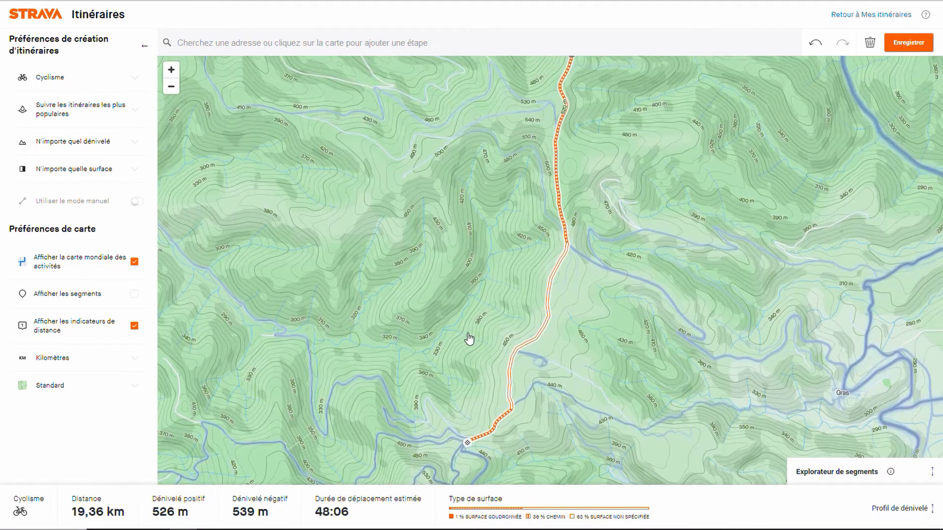
Step: Extend the route about 4.9 km west through the Réserve biologique dirigée de Bois Sauvage, doubling back east on the higher track
key(Down)
key(Down)
key(Down)
key(Down)
key(Down)
key(Down)
key(Down)
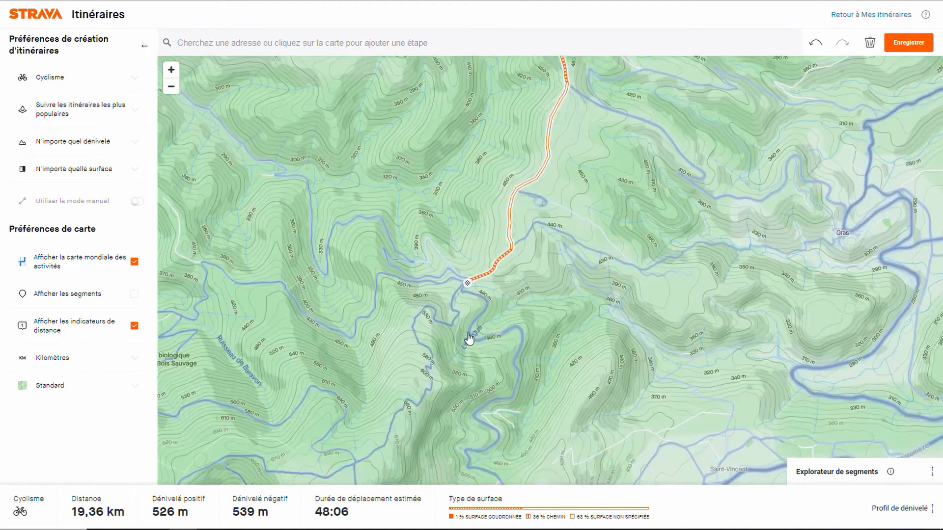
key(Left)
key(Left)
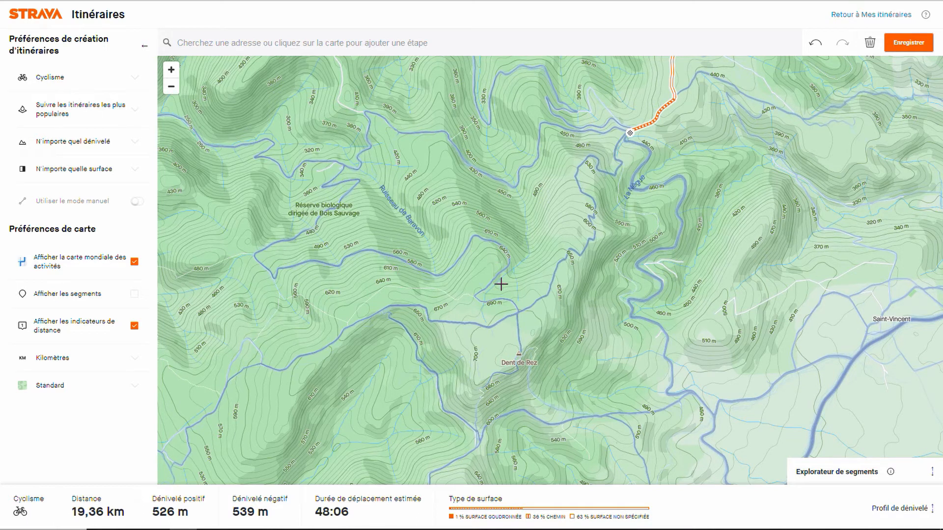
drag(465, 279, 493, 352)
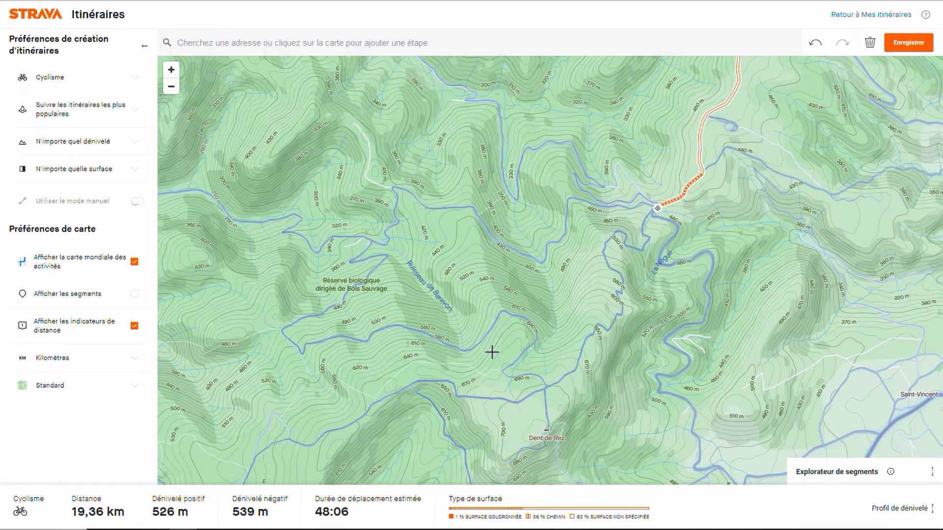
scroll(493, 352, up, 5)
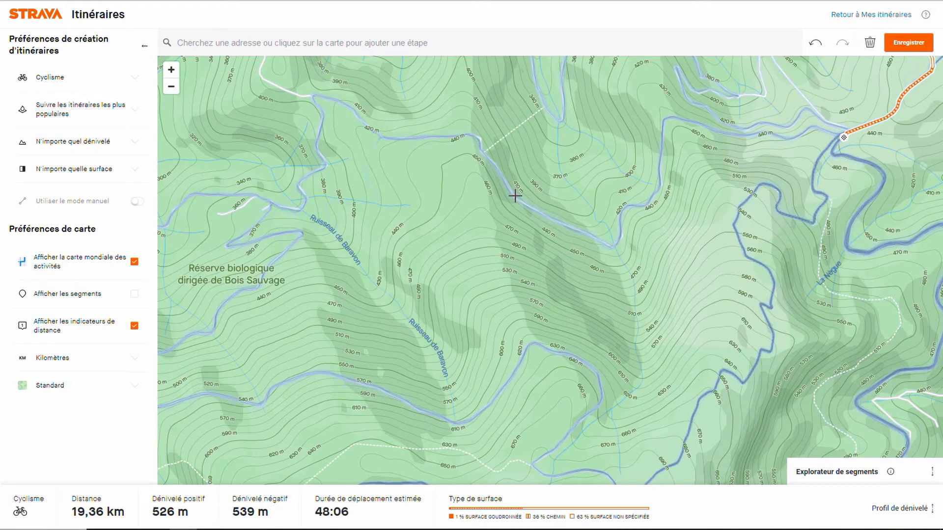
click(515, 196)
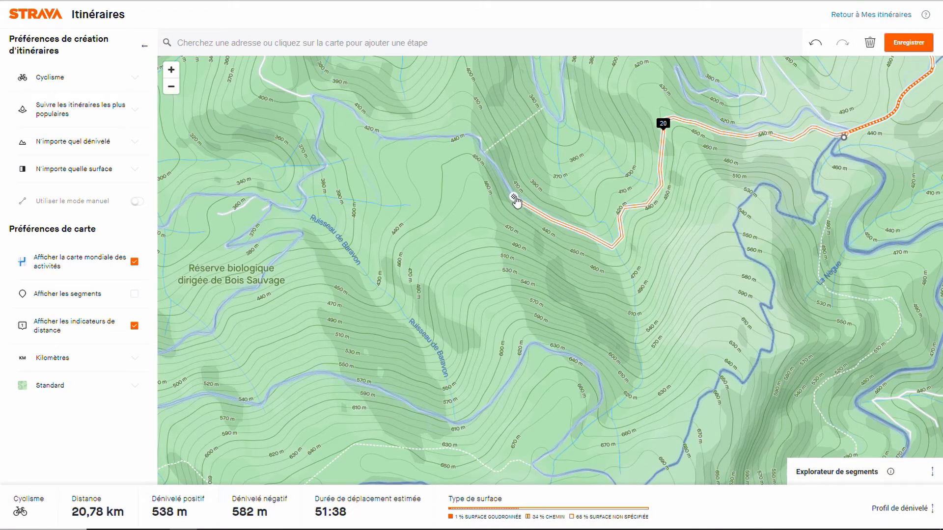
click(342, 380)
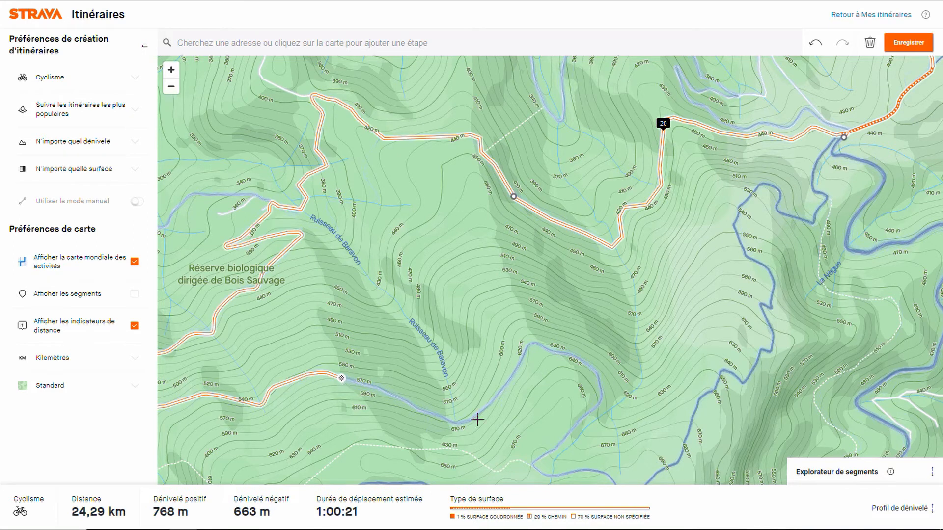
Step: Extend the route about 1.9 km along the upper track to the Dent de Rez summit
key(Down)
key(Down)
key(Down)
key(Down)
key(Down)
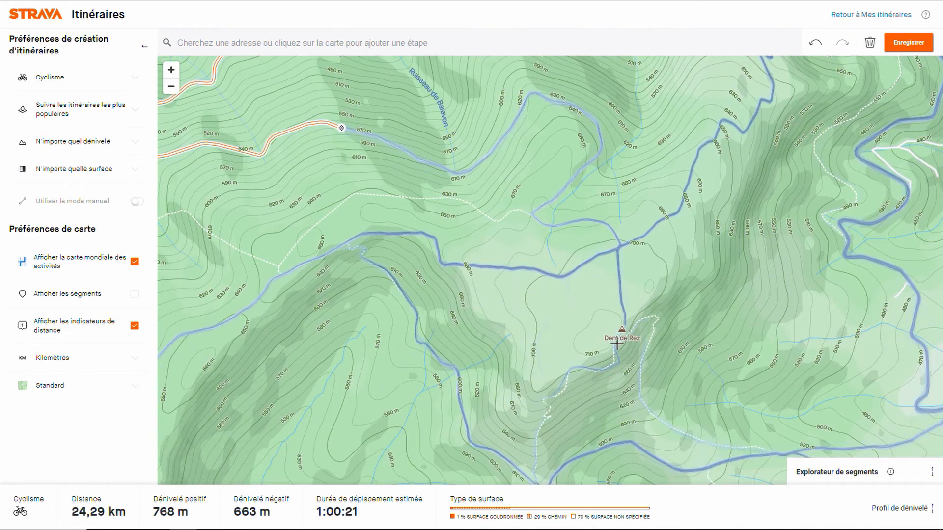
click(624, 326)
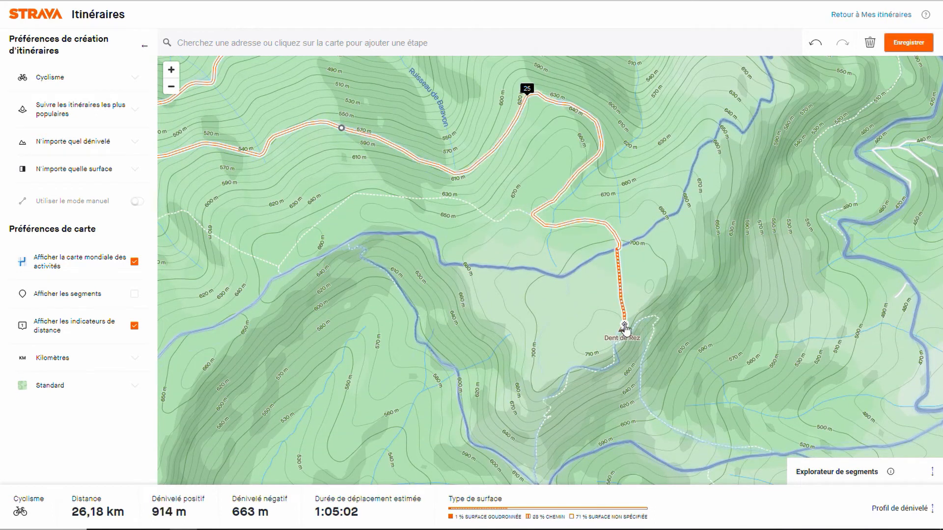
Step: Extend the route about 4.2 km west from Dent de Rez, rerouting the section before its end onto the more southerly track
key(minus)
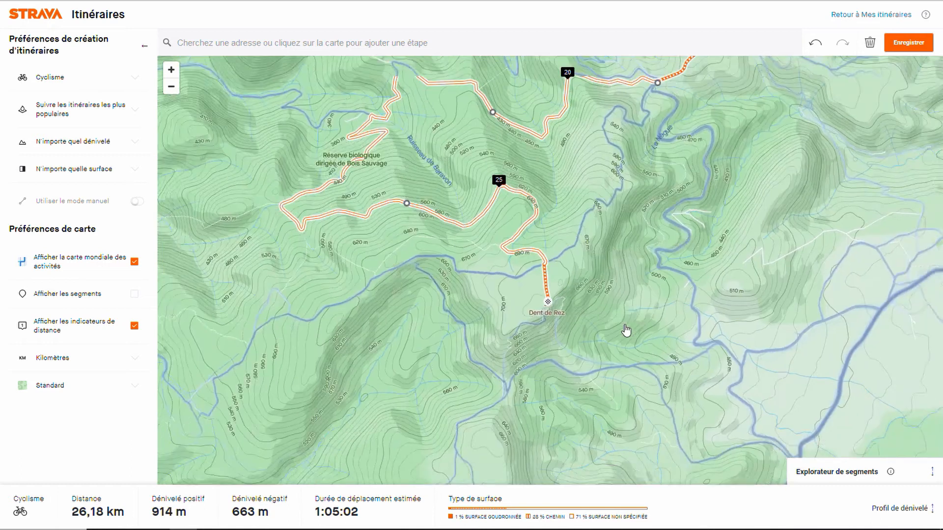
key(Left)
key(Left)
key(Left)
key(Left)
key(Left)
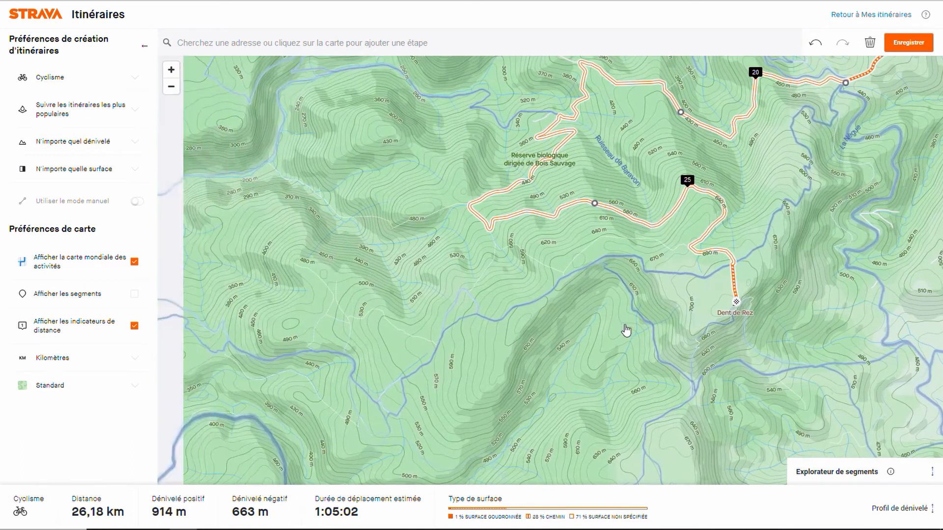
key(minus)
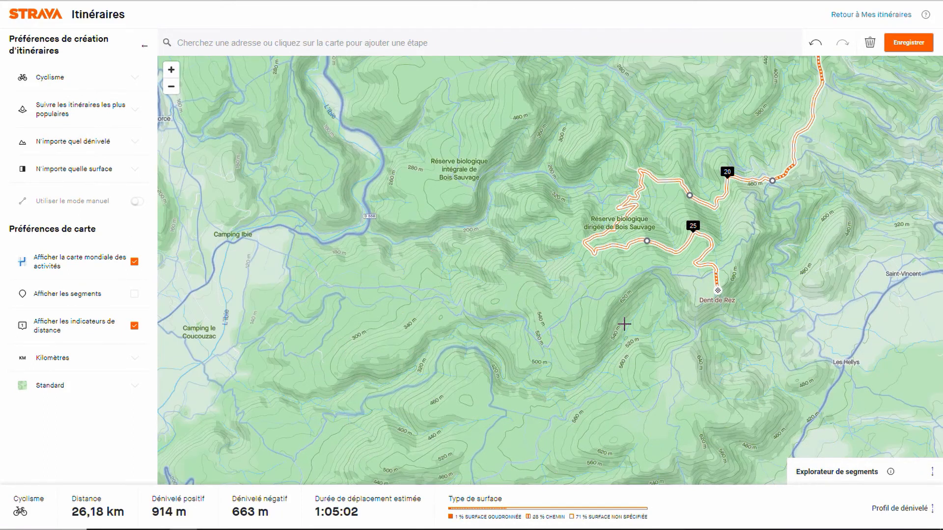
key(plus)
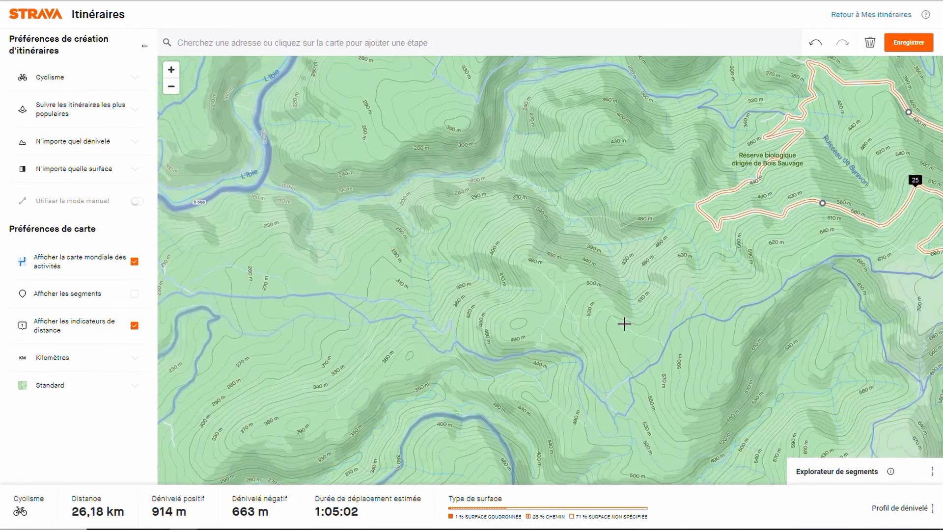
key(Right)
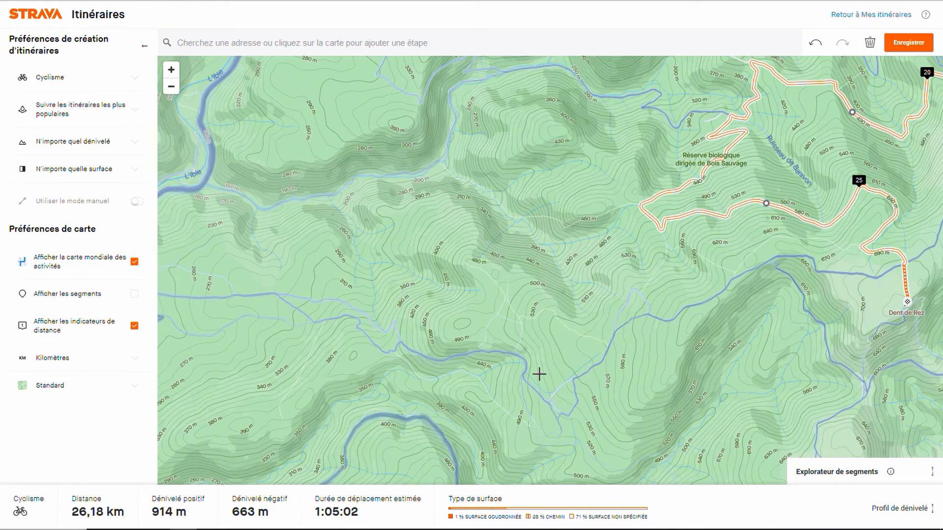
click(435, 359)
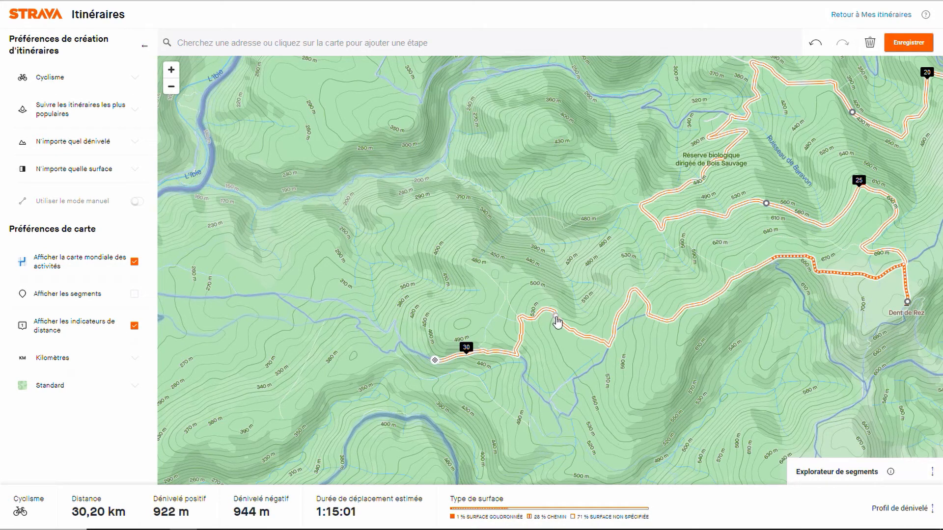
mouse_move(557, 323)
mouse_down()
mouse_move(564, 371)
mouse_move(584, 376)
mouse_up()
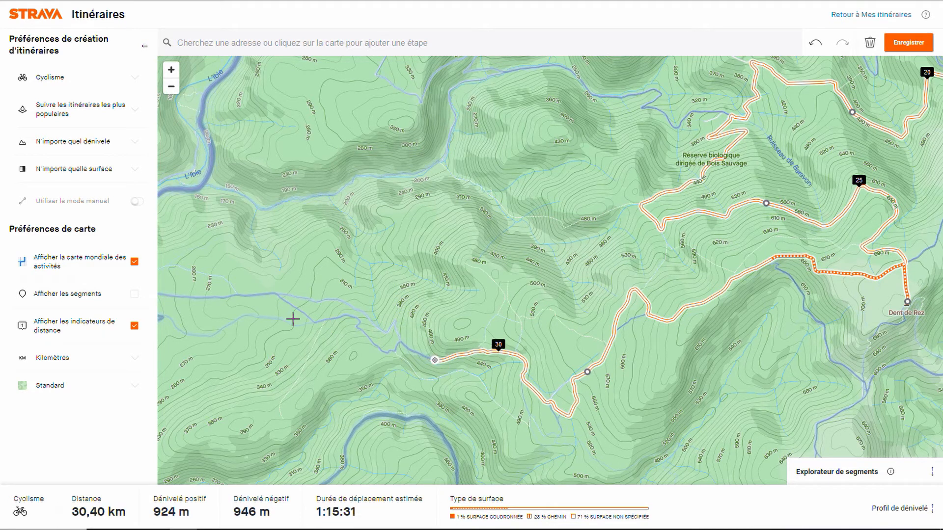
Step: Extend the route about 2.8 km west along the descending track to the edge of the Ibie valley plain
click(205, 298)
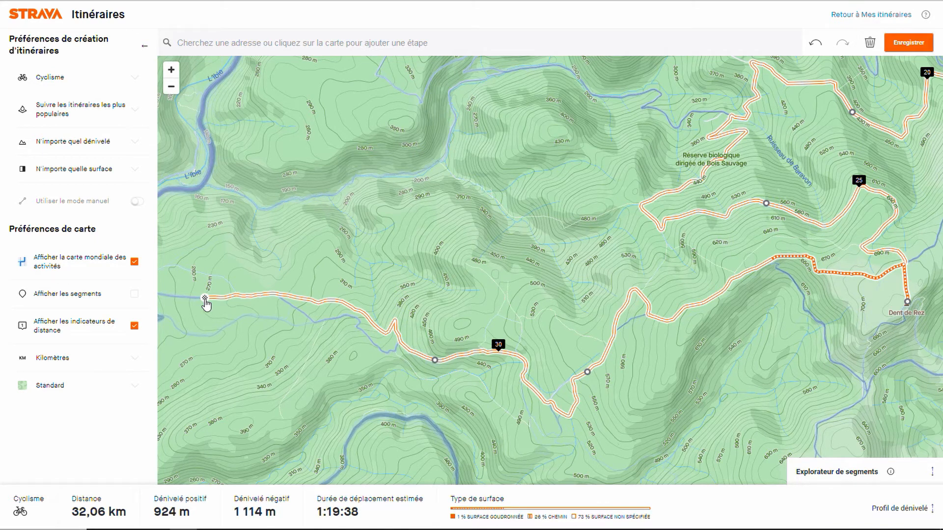
key(Left)
key(Left)
key(Left)
key(Left)
key(Left)
key(Left)
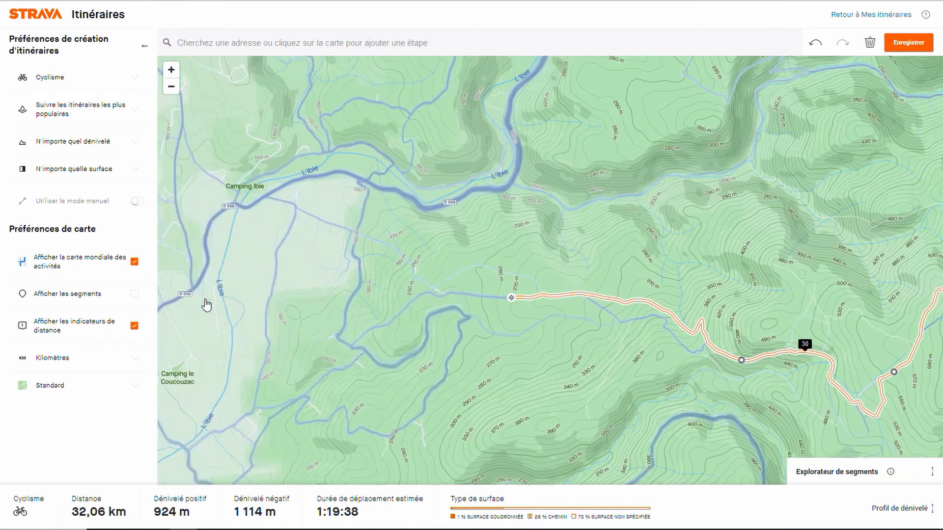
click(359, 344)
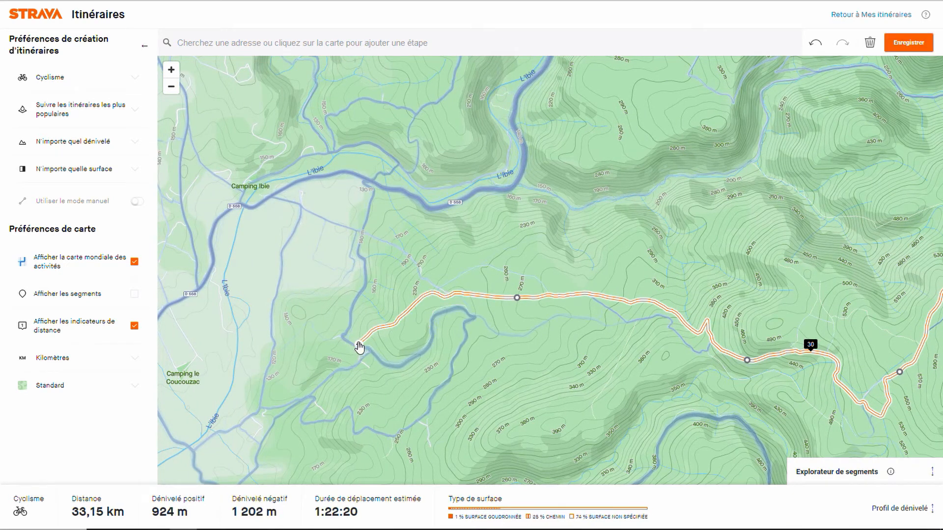
Step: Extend the route about 4.8 km north across L'Ibie and then northwest to the northern edge of Lagorce
click(399, 165)
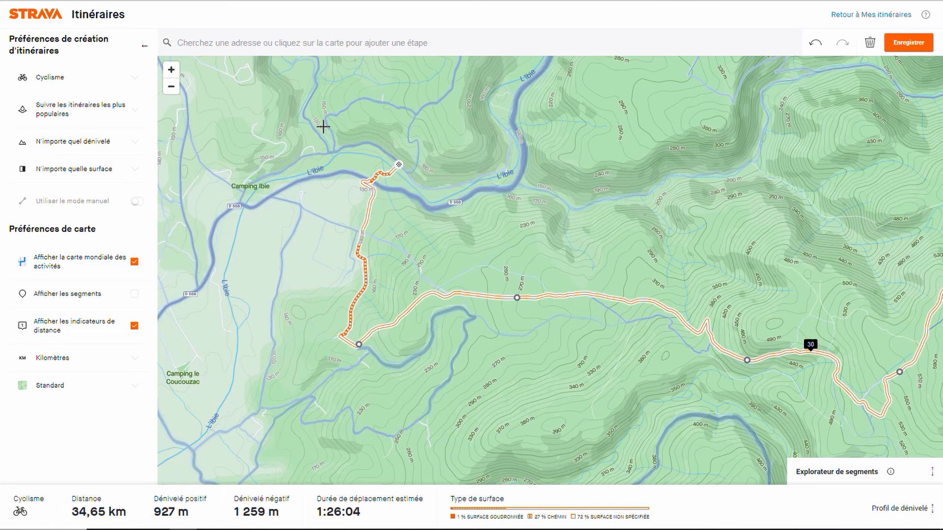
click(316, 73)
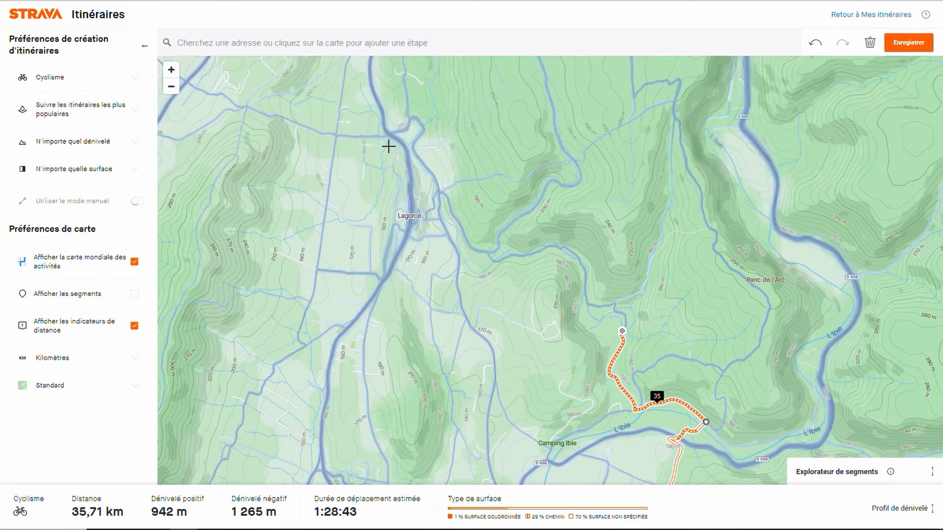
click(416, 147)
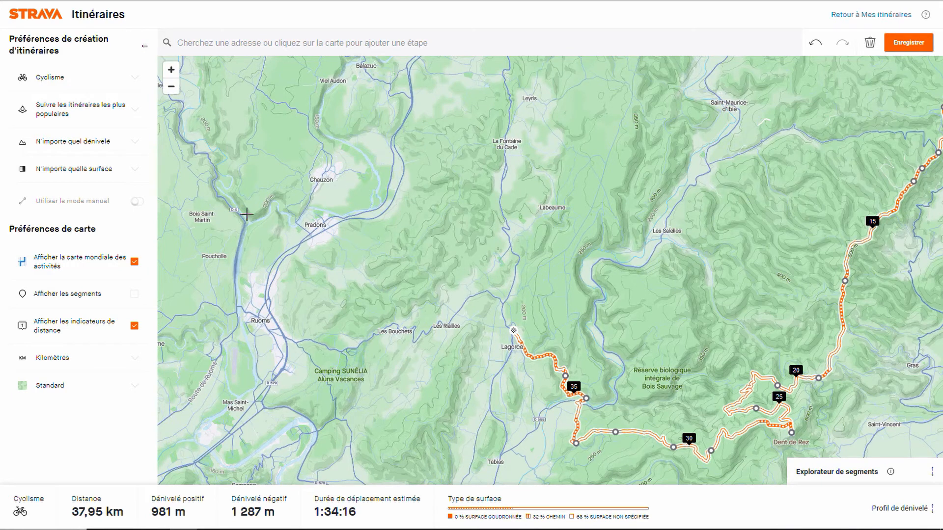
Step: Switch the map style to Satellite and examine the heatmap tracks north and northwest of Lagorce
click(58, 384)
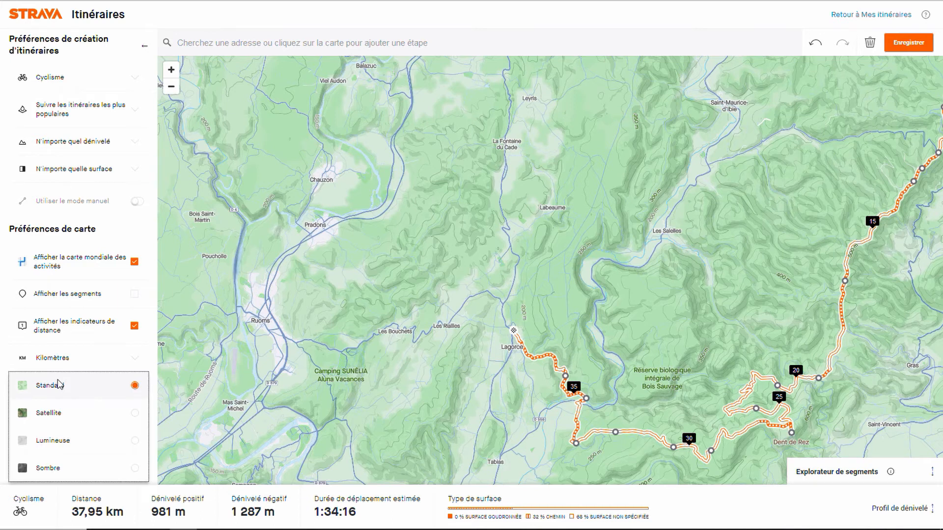
click(53, 412)
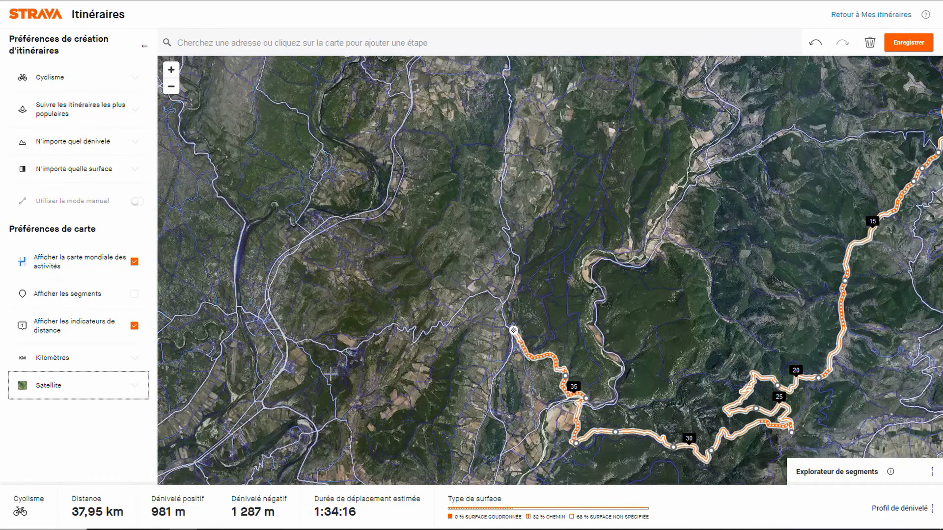
drag(392, 382, 389, 397)
scroll(388, 398, up, 5)
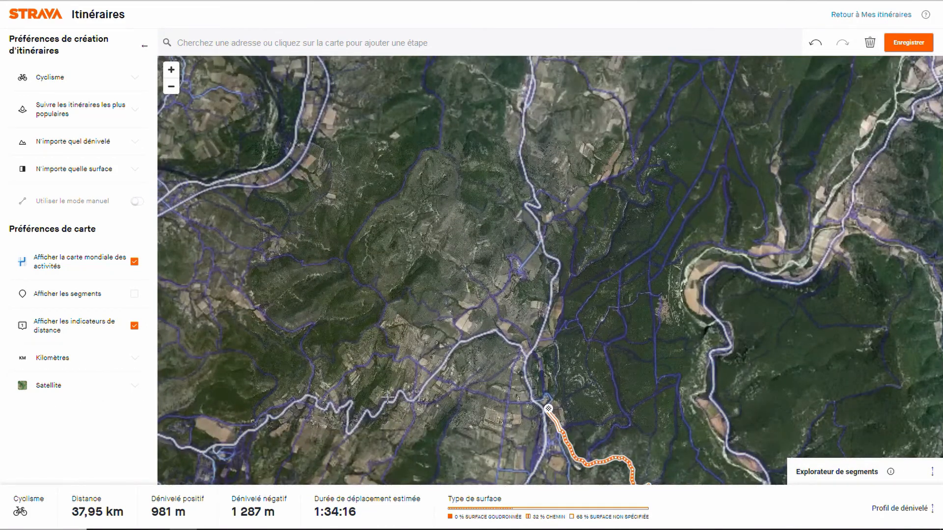
key(Up)
key(Up)
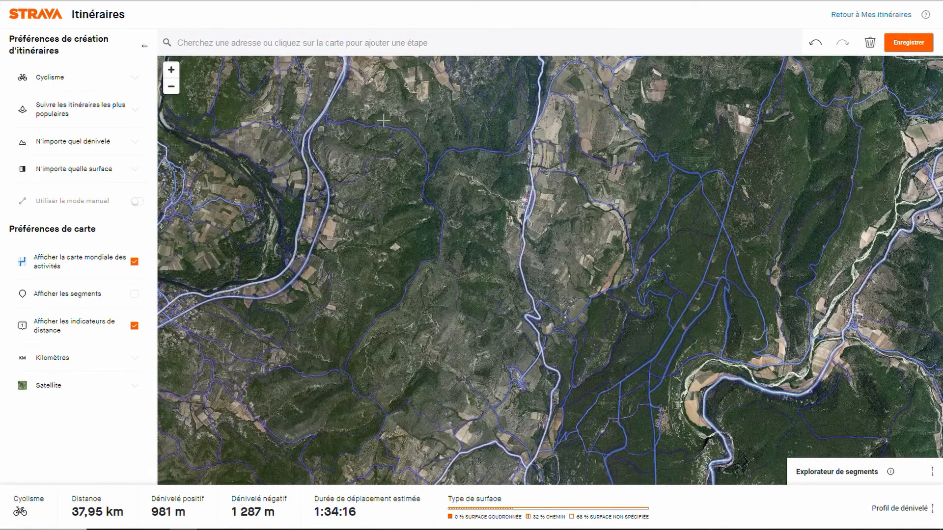
Step: Extend the route about 2 km west-northwest from Lagorce, rerouting it off the paved road onto the direct track through the fields
scroll(435, 221, down, 2)
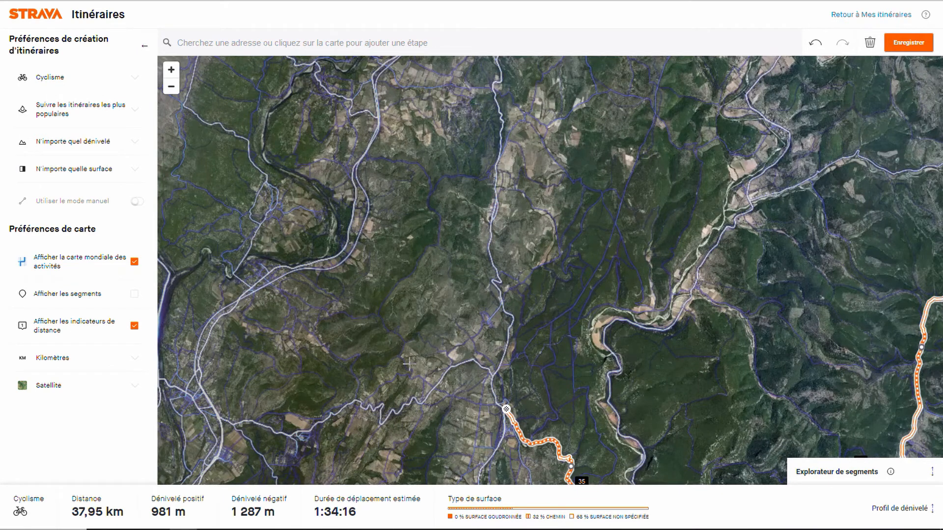
scroll(472, 474, up, 2)
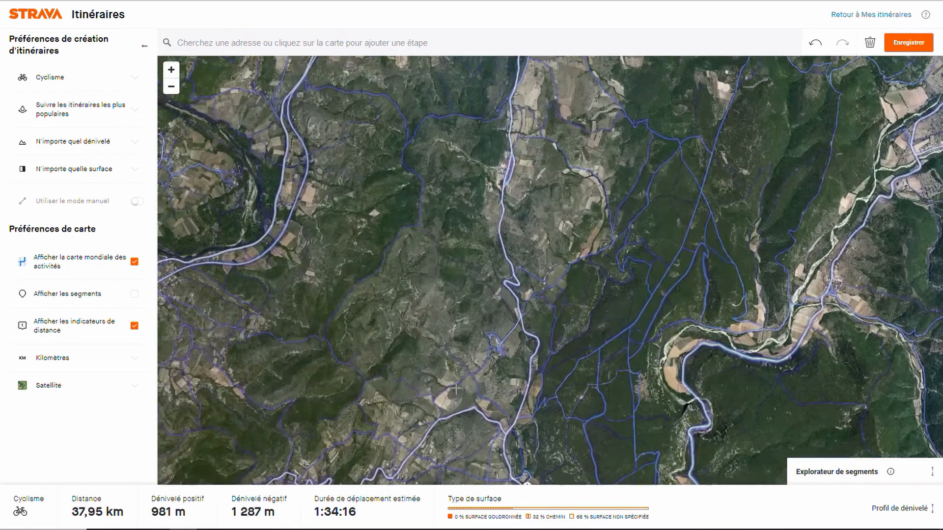
scroll(464, 478, up, 3)
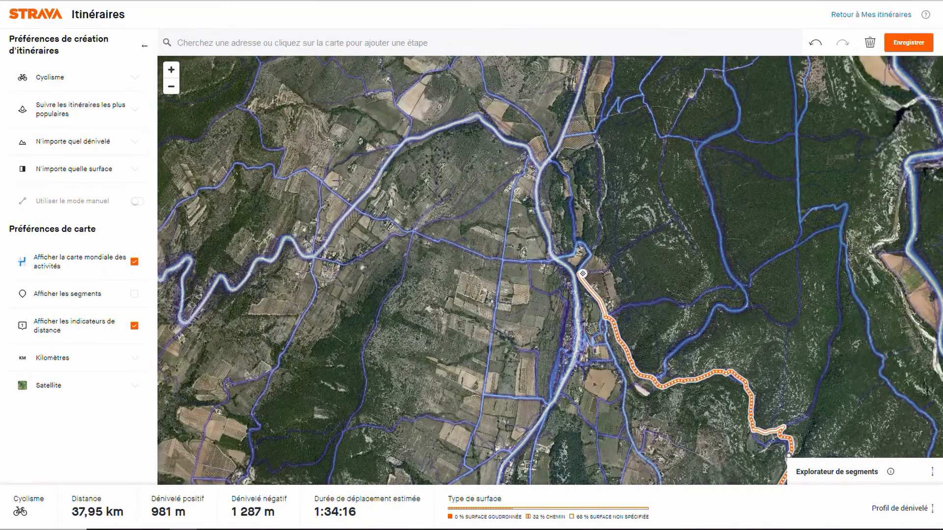
click(324, 184)
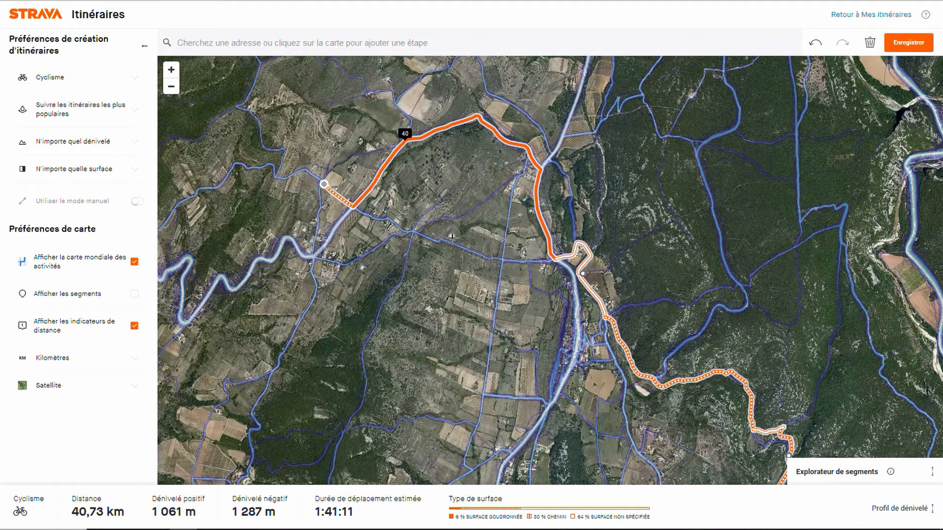
drag(453, 236, 457, 244)
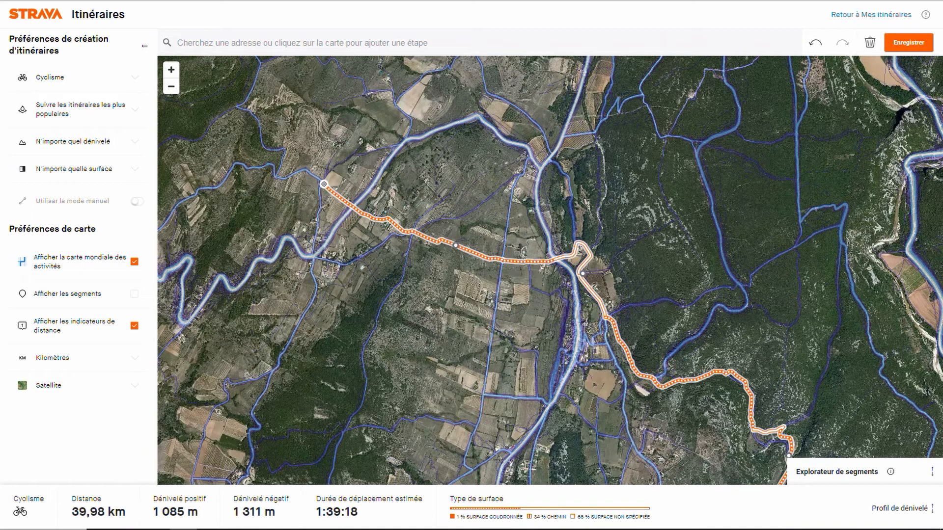
Step: Extend the route about 6.8 km north along the wooded hill tracks, ending just east of the two parallel main lines near the river
key(Left)
key(Left)
key(Up)
key(Up)
key(Up)
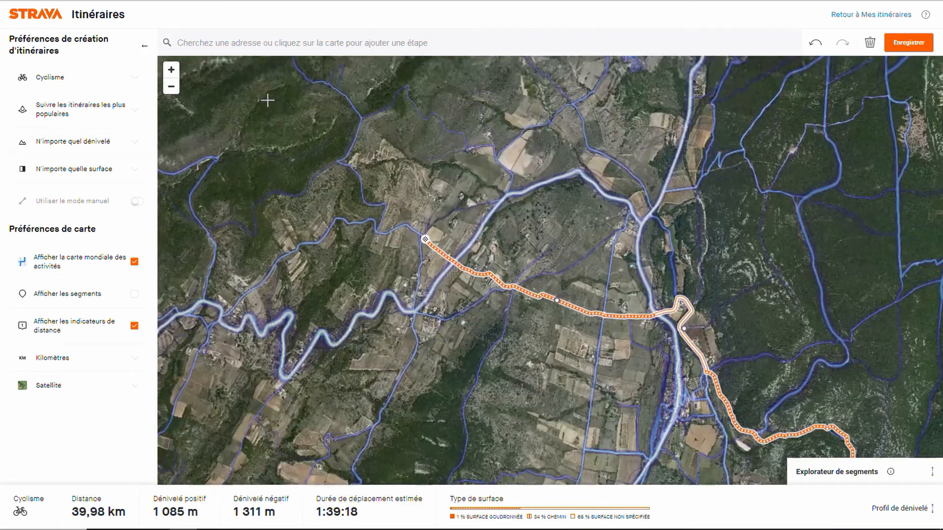
key(Up)
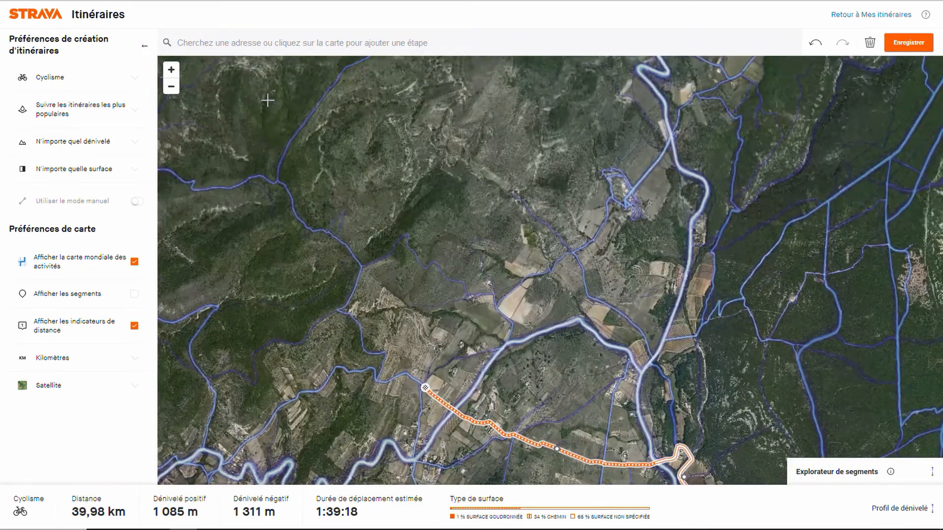
click(336, 82)
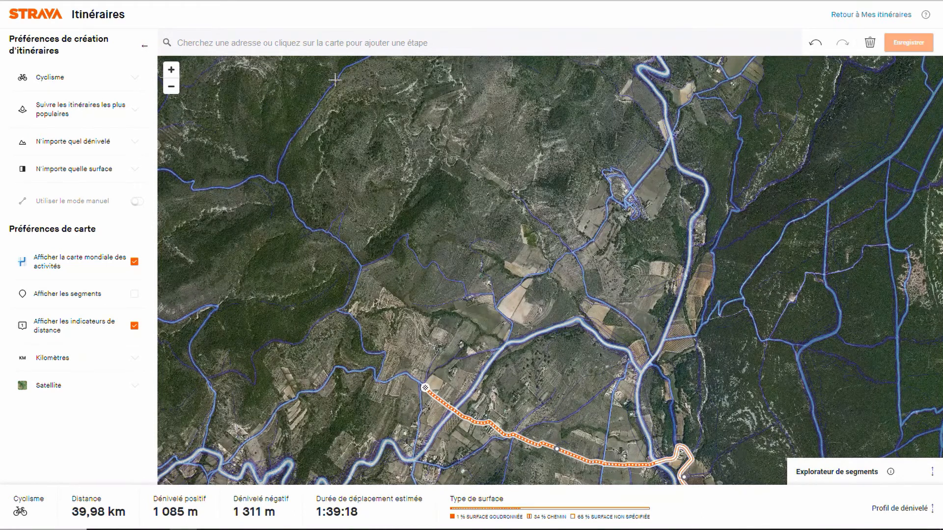
drag(336, 84, 404, 336)
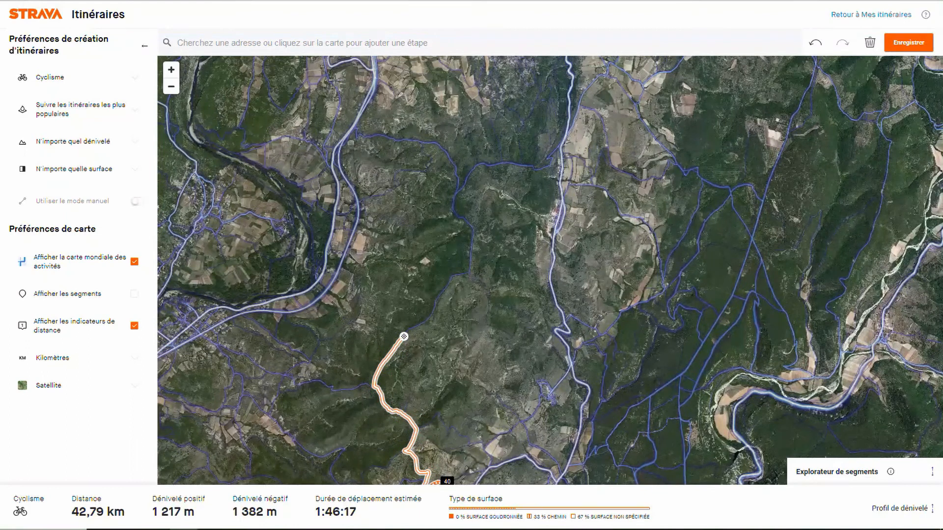
click(366, 138)
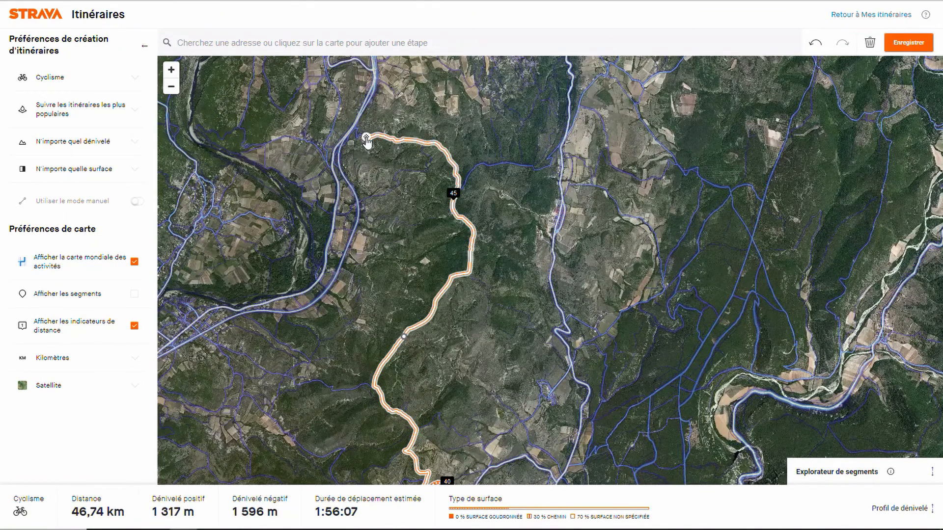
Step: Extend the route about 0.75 km down the winding track and northeast along the straight path beside the main road
key(plus)
key(Left)
key(Up)
key(Up)
key(Up)
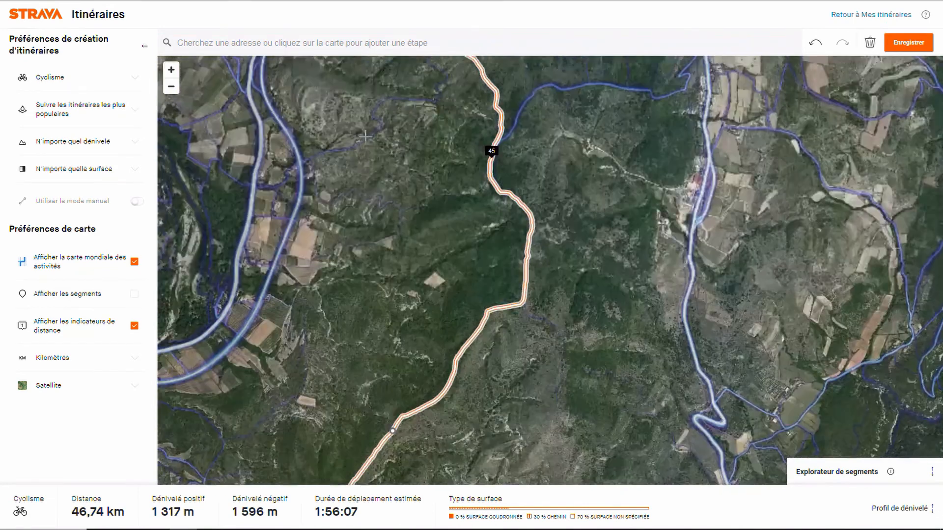
key(Up)
key(Up)
key(Up)
key(Right)
key(Right)
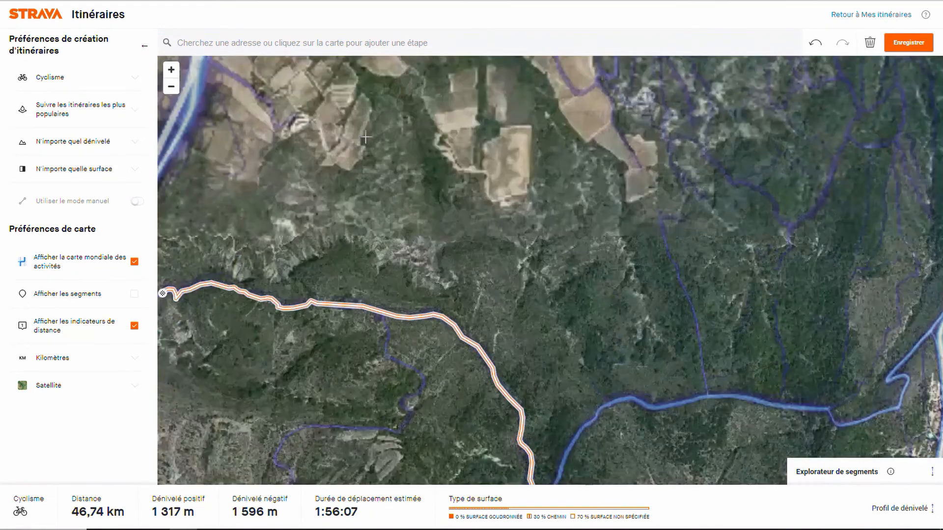
key(Left)
key(Left)
key(Left)
key(Up)
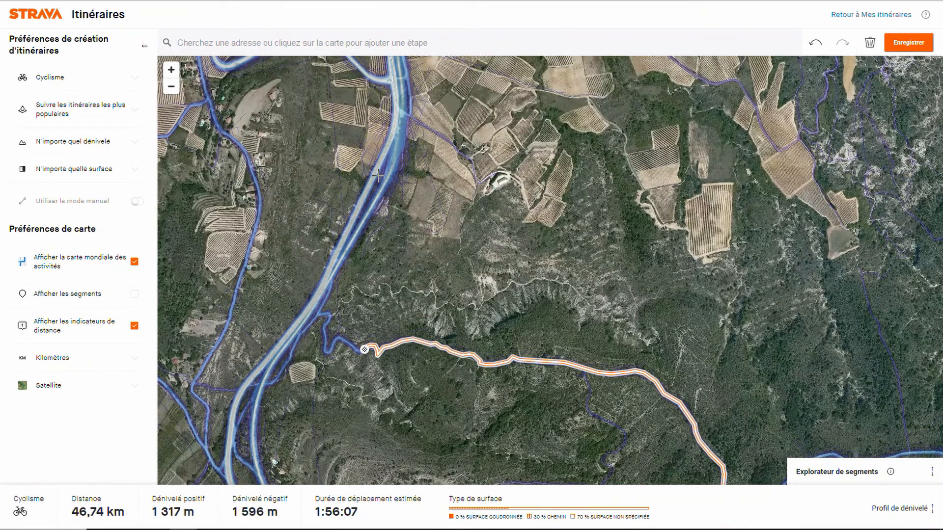
click(380, 188)
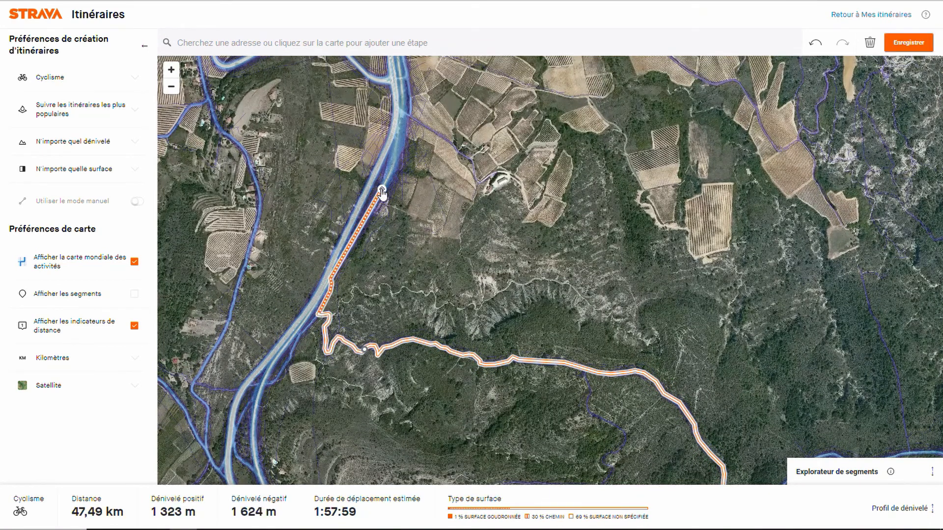
Step: Extend the route about 4 km north and northeast along the straight trail, past Saint-Maurice-d'Ardèche to just short of Sougeyrol
key(Left)
key(Up)
key(Up)
key(Up)
key(Up)
key(Up)
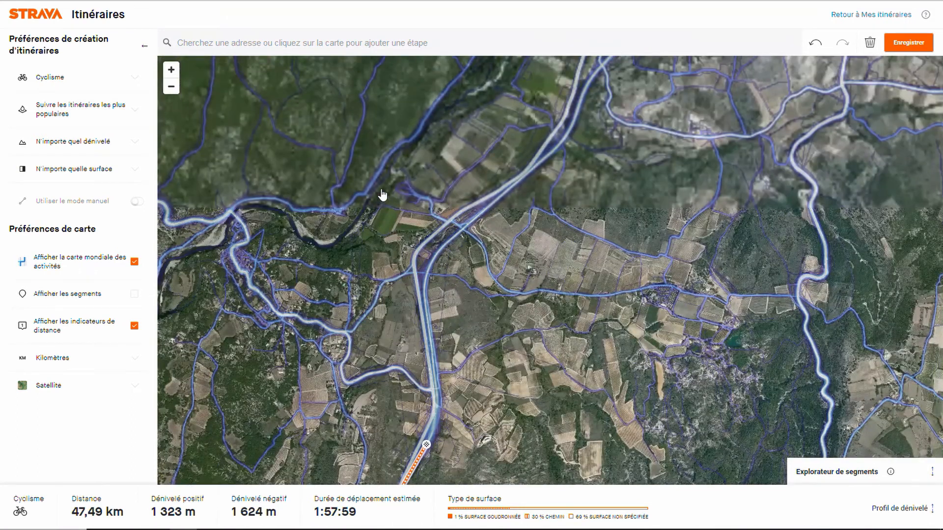
click(486, 211)
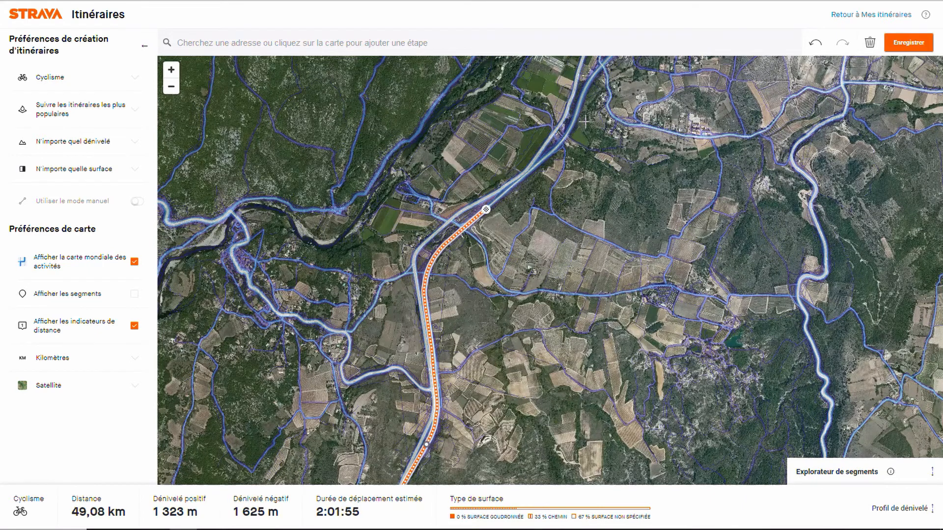
drag(593, 89, 434, 324)
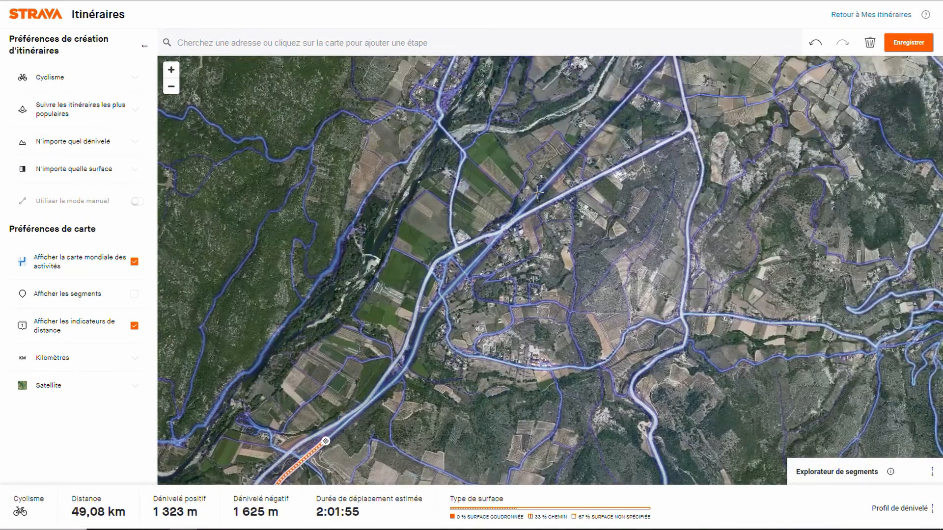
click(586, 142)
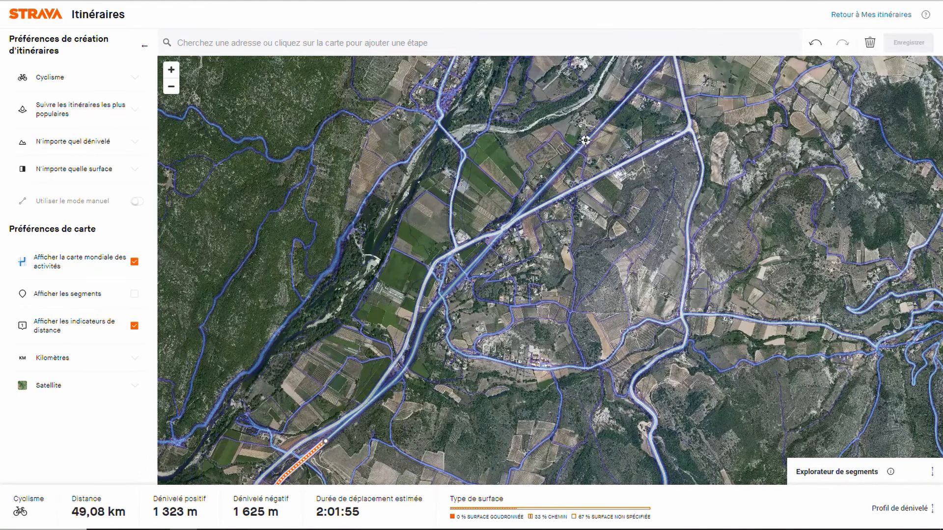
Step: Switch the map style to Standard for the area north of the route's end
drag(634, 126, 520, 377)
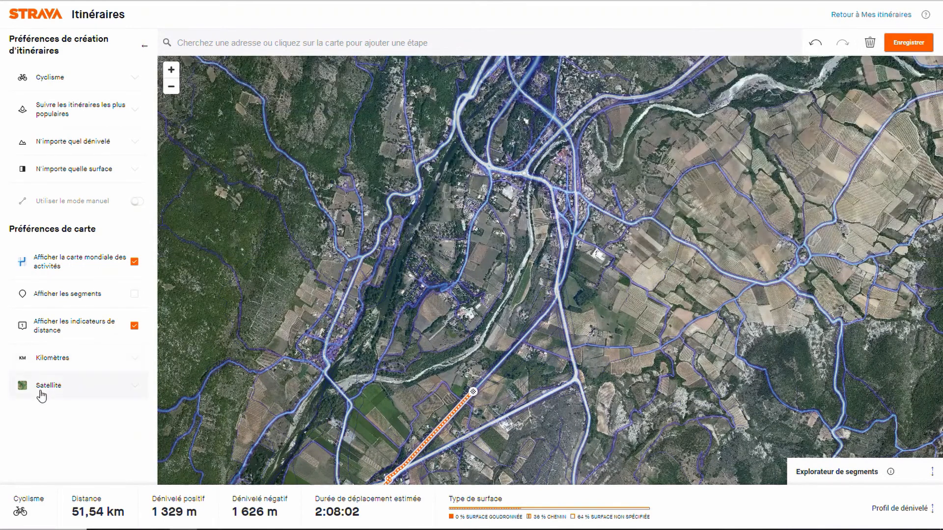
click(41, 395)
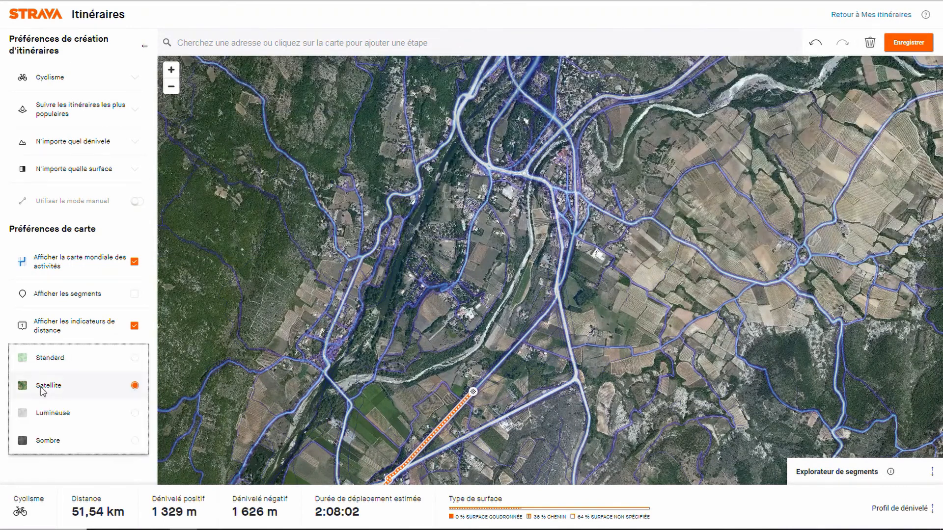
click(48, 361)
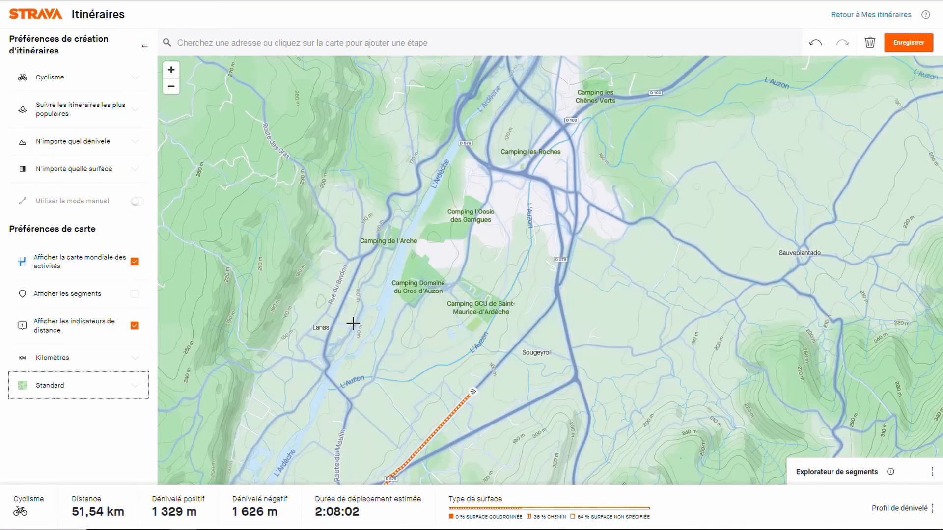
Step: Extend the route about 3.1 km north past Camping les Roches and across L'Ardèche by Château de Vogüé, ending southeast of Les Granges
drag(454, 226, 448, 280)
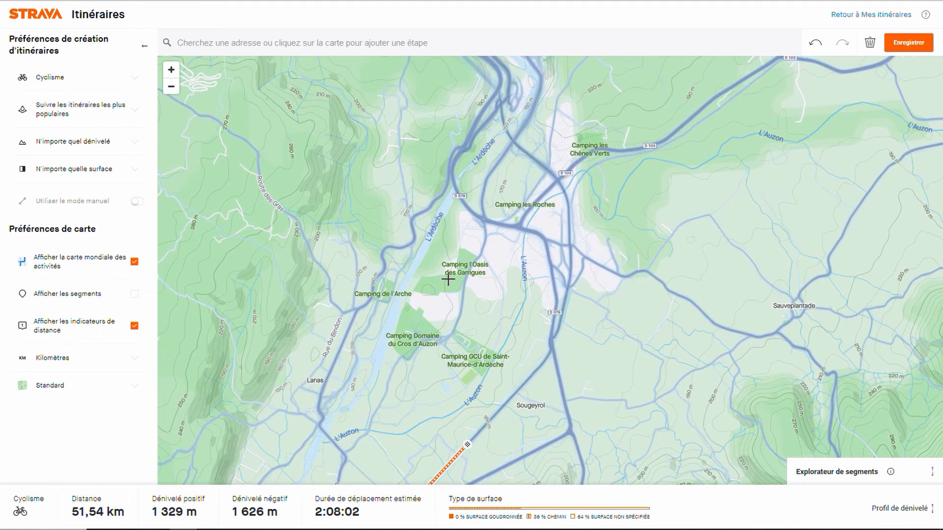
scroll(448, 279, down, 2)
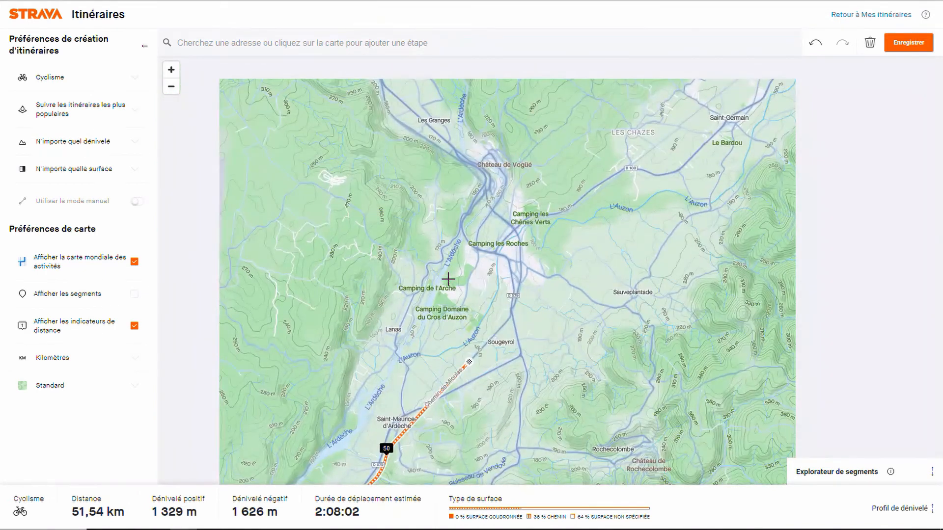
scroll(448, 279, up, 2)
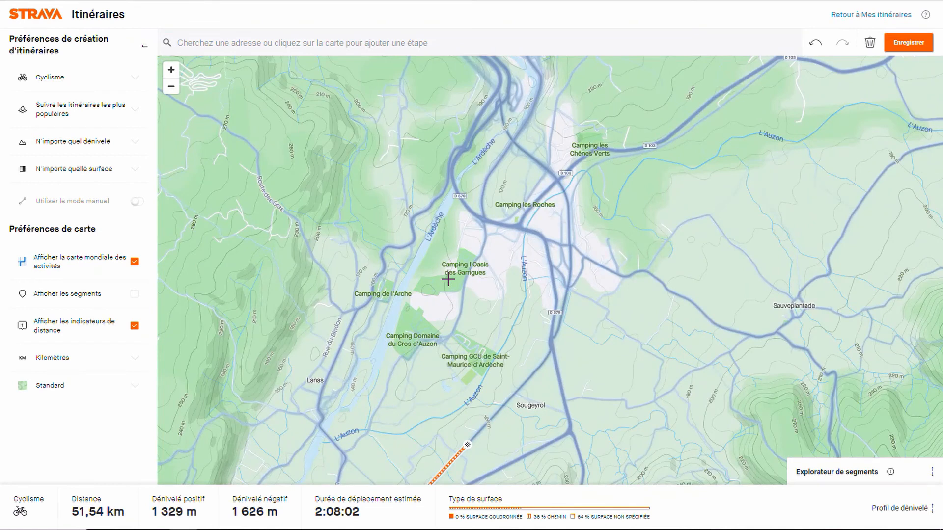
click(529, 154)
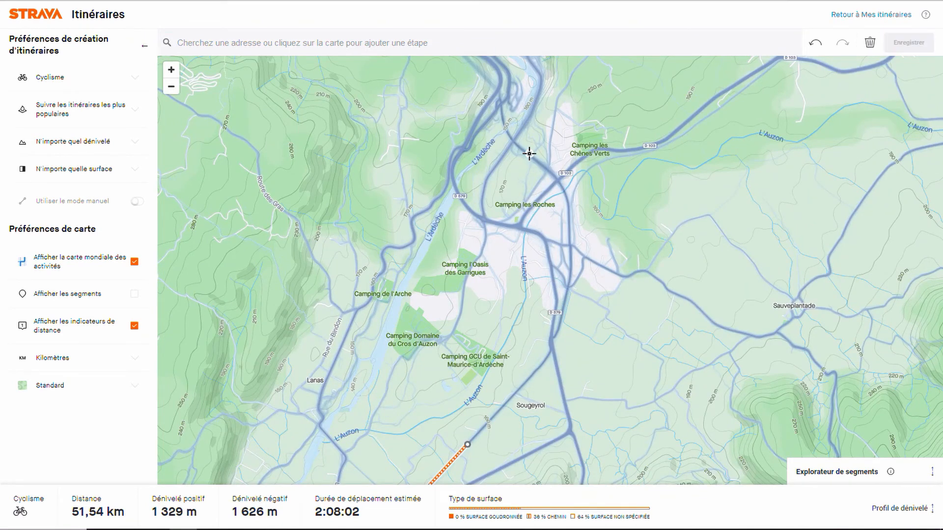
click(502, 112)
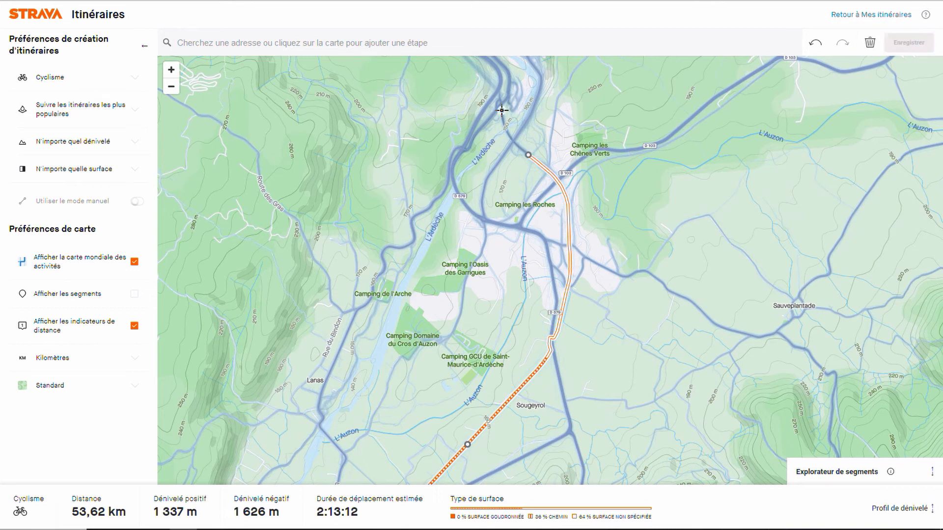
key(Up)
key(Up)
key(Up)
key(Up)
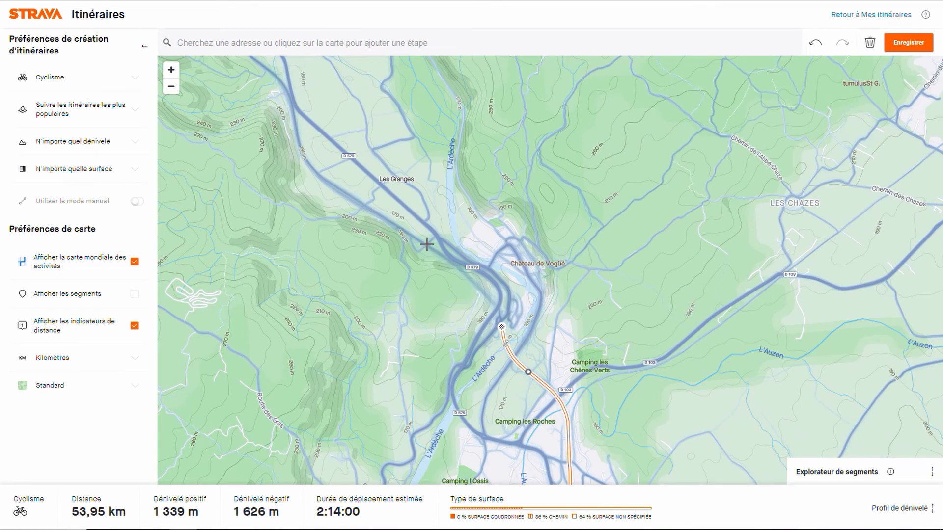
click(427, 247)
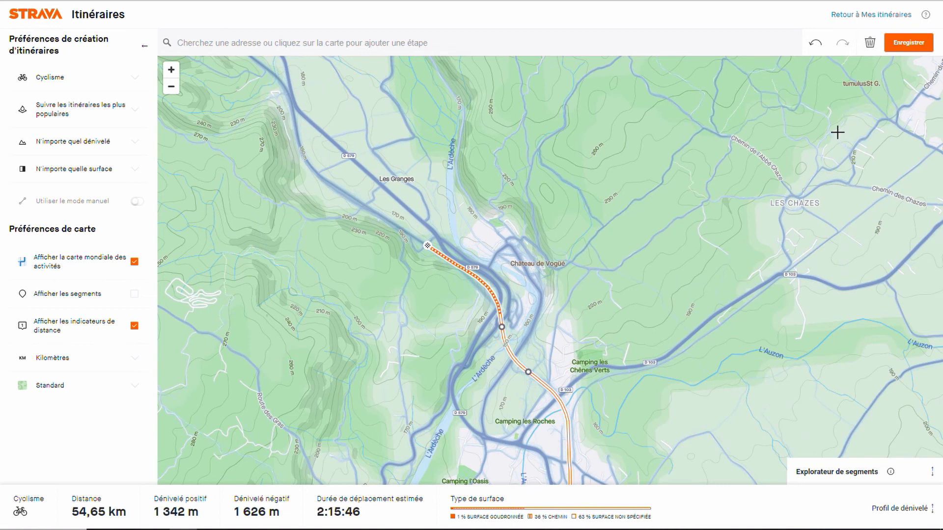
Step: Start saving the route and name it "Croix Juliau-dentRez-vogue"
click(909, 43)
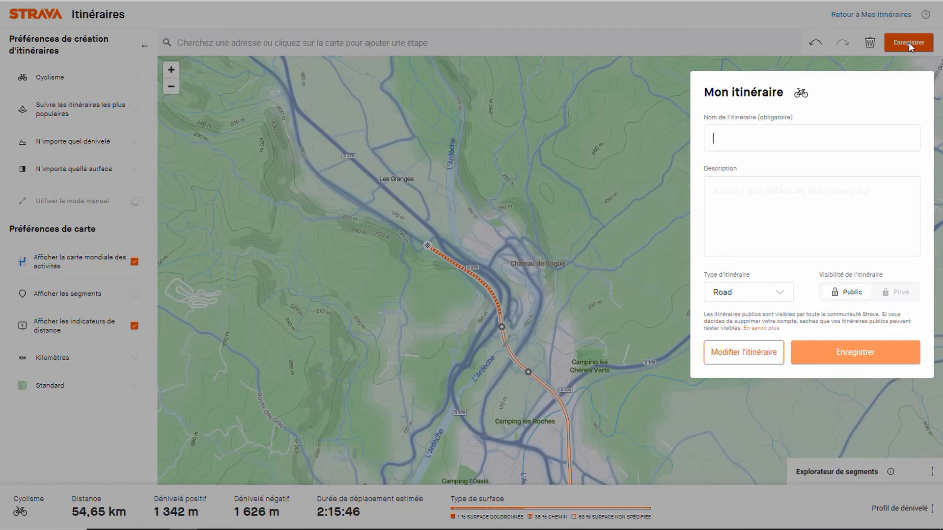
click(793, 136)
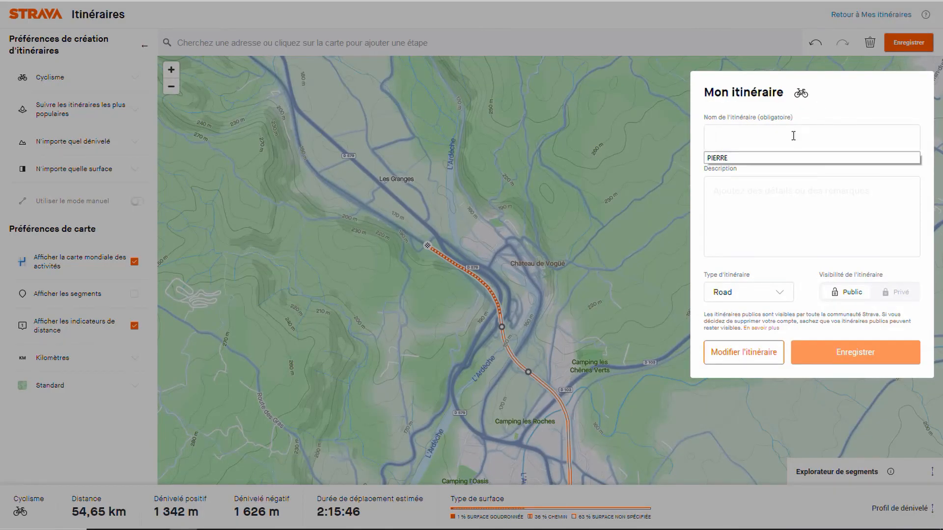
text(Croix )
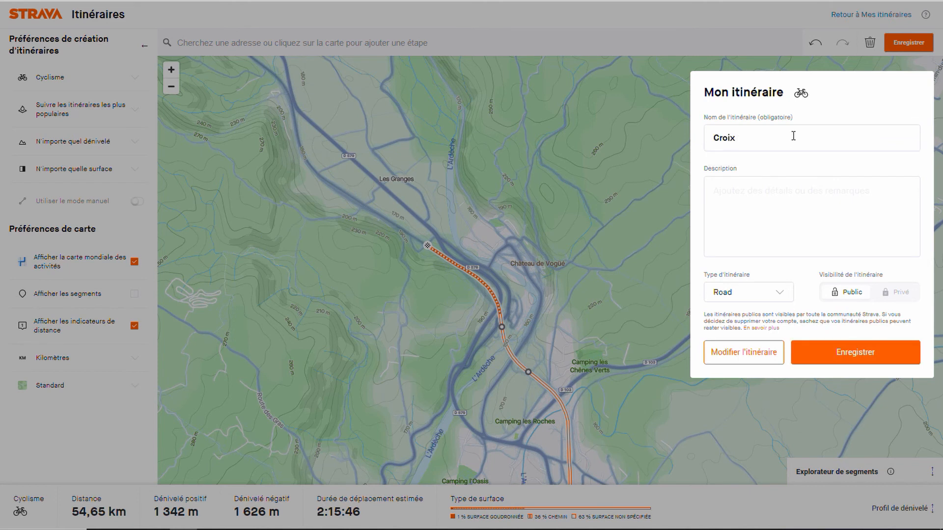
text(Juliau-dentRez-vogue)
Step: Set the route type to MTB and its visibility to Privé, and save the route
click(765, 293)
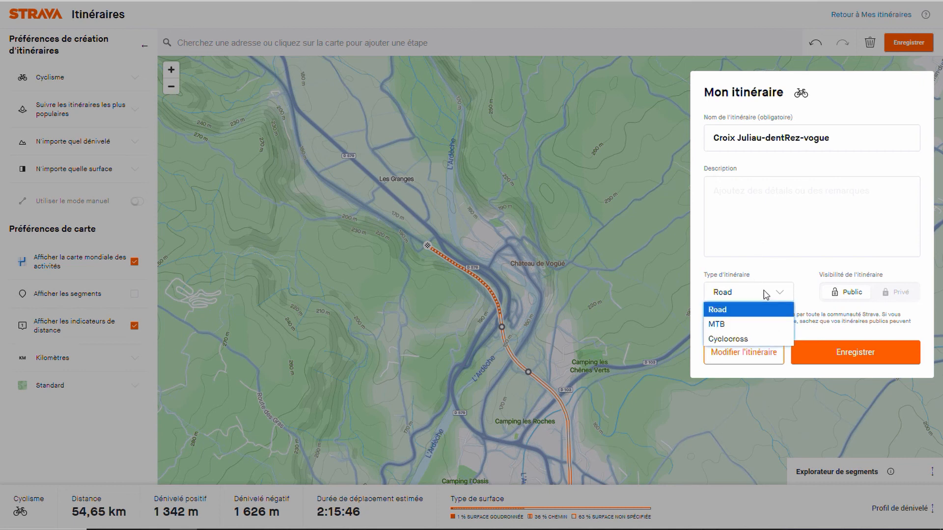
click(737, 324)
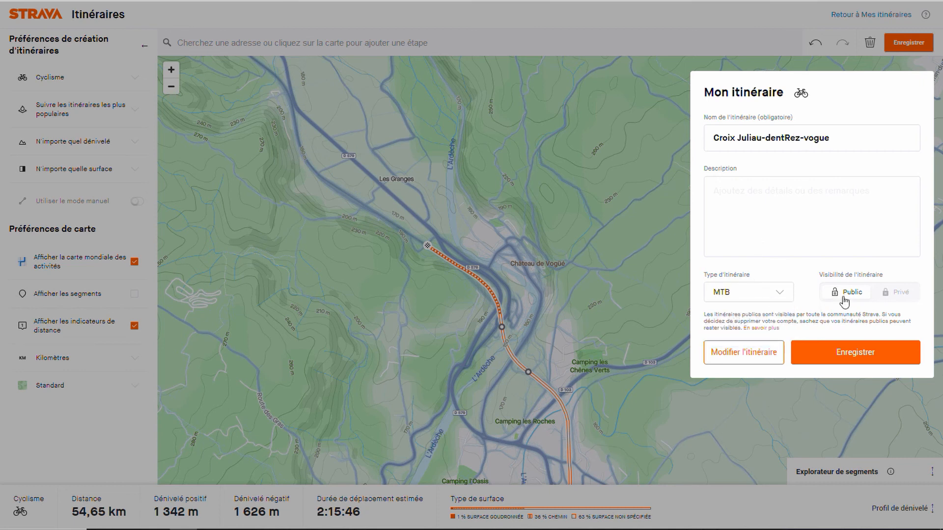
click(895, 292)
click(865, 350)
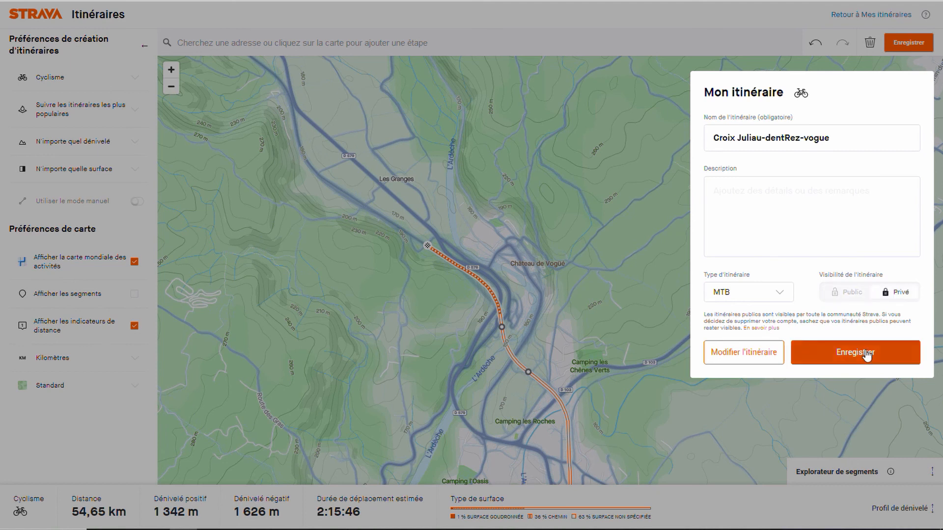